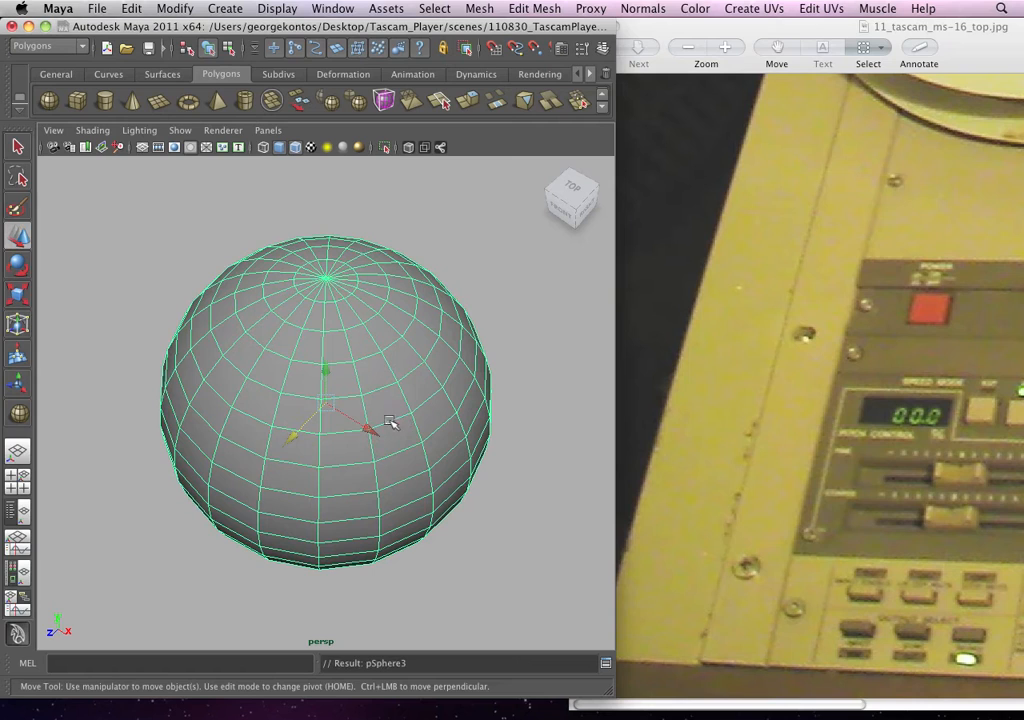
Step: Raise the duplicate sphere above the original one and scale it down uniformly to a small sphere
{"action": "left_click_drag", "start_coordinate": [330, 368], "coordinate": [362, 158]}
{"action": "middle_click_drag", "start_coordinate": [347, 236], "coordinate": [389, 427], "text": "alt"}
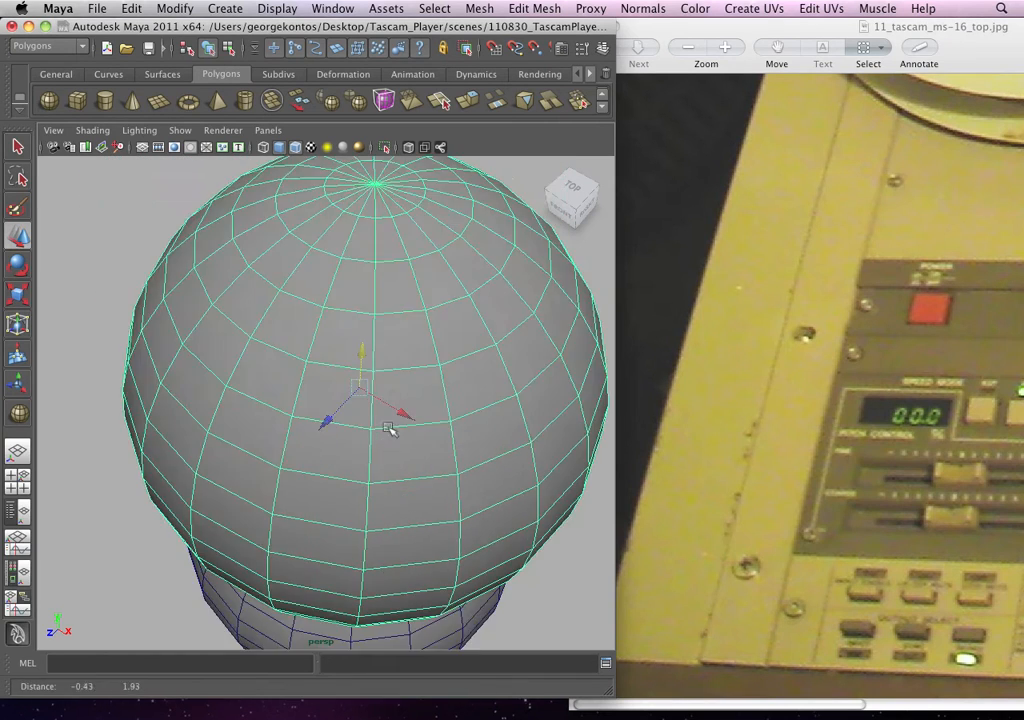
{"action": "right_click_drag", "start_coordinate": [389, 427], "coordinate": [338, 430], "text": "alt"}
{"action": "key", "text": "r"}
{"action": "left_click_drag", "start_coordinate": [346, 394], "coordinate": [215, 441]}
Step: Lower the small sphere until it is partly embedded in the top of the large sphere
{"action": "left_click_drag", "start_coordinate": [299, 440], "coordinate": [312, 344], "text": "alt"}
{"action": "key", "text": "w"}
{"action": "left_click_drag", "start_coordinate": [354, 286], "coordinate": [420, 370]}
{"action": "right_click_drag", "start_coordinate": [421, 370], "coordinate": [466, 441], "text": "alt"}
{"action": "middle_click_drag", "start_coordinate": [466, 441], "coordinate": [416, 503], "text": "alt"}
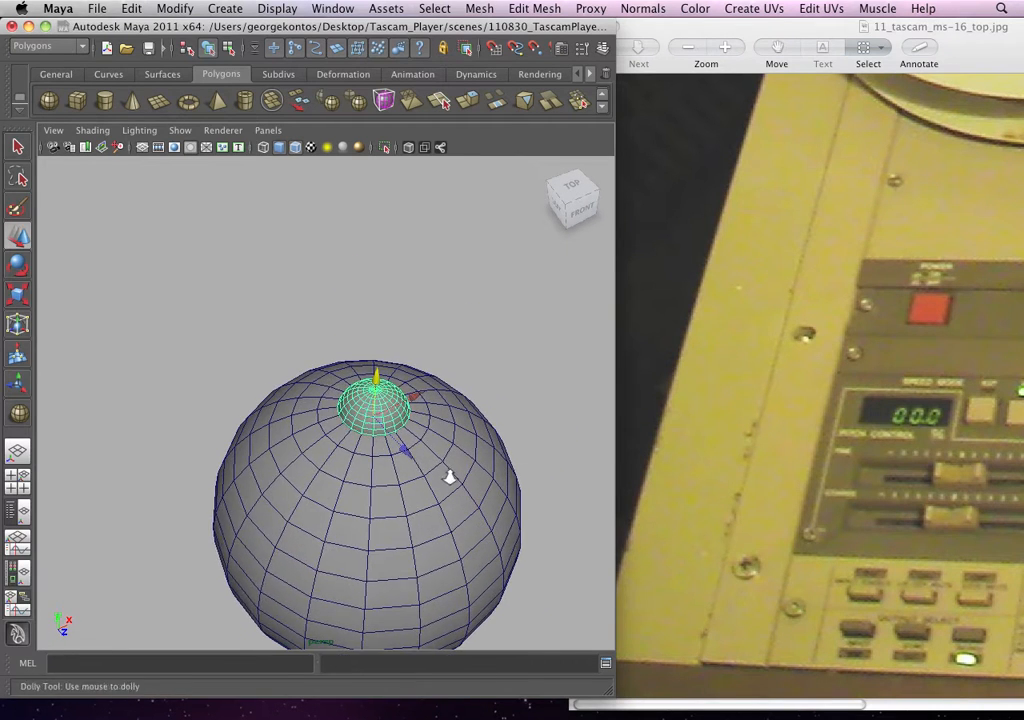
Step: Try a tiny duplicate sphere at the top of the small embedded sphere
{"action": "right_click_drag", "start_coordinate": [450, 475], "coordinate": [466, 460], "text": "alt"}
{"action": "key", "text": "ctrl+d"}
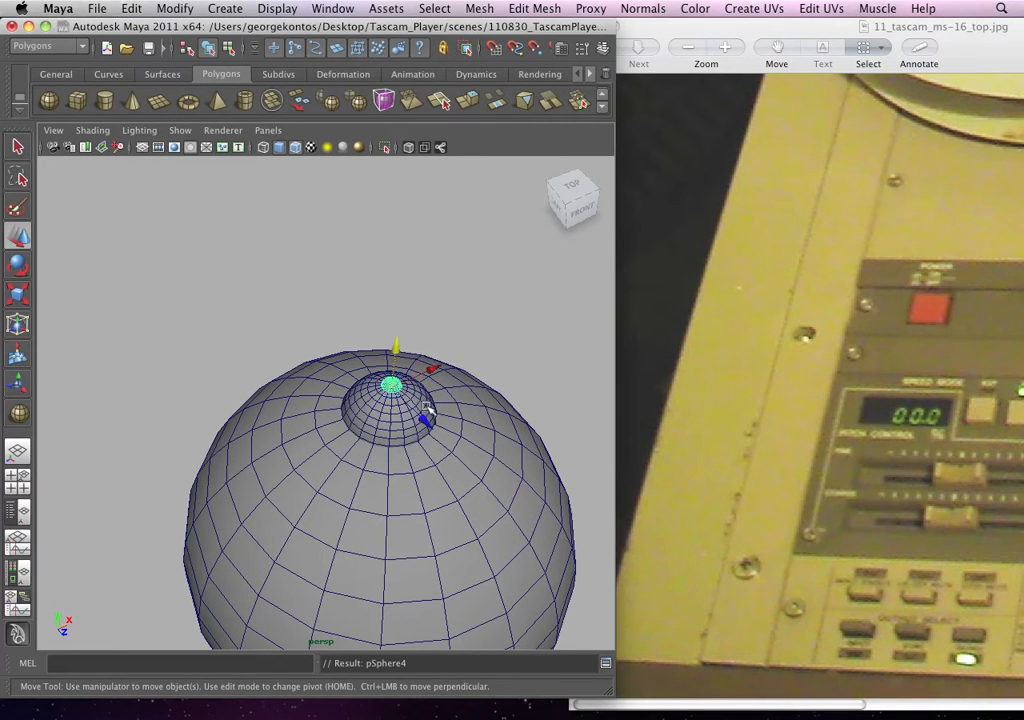
{"action": "right_click_drag", "start_coordinate": [437, 325], "coordinate": [437, 350], "text": "alt"}
{"action": "left_click_drag", "start_coordinate": [425, 381], "coordinate": [421, 413]}
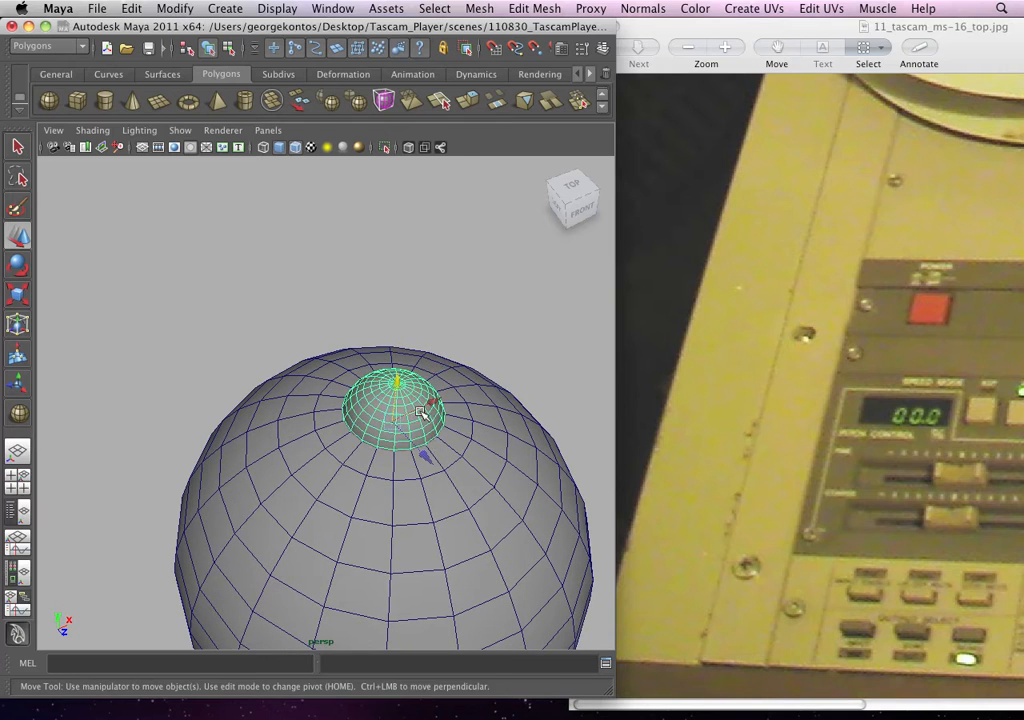
Step: Examine how the small sphere intersects the top of the large sphere
{"action": "left_click", "coordinate": [487, 440]}
{"action": "right_click_drag", "start_coordinate": [487, 393], "coordinate": [434, 366], "text": "alt"}
{"action": "mouse_move", "coordinate": [434, 354]}
{"action": "left_mouse_down", "text": "alt"}
{"action": "mouse_move", "coordinate": [430, 304]}
{"action": "mouse_move", "coordinate": [432, 331]}
{"action": "left_mouse_up", "text": "alt"}
{"action": "right_click_drag", "start_coordinate": [433, 333], "coordinate": [485, 350], "text": "alt"}
{"action": "left_click", "coordinate": [485, 352]}
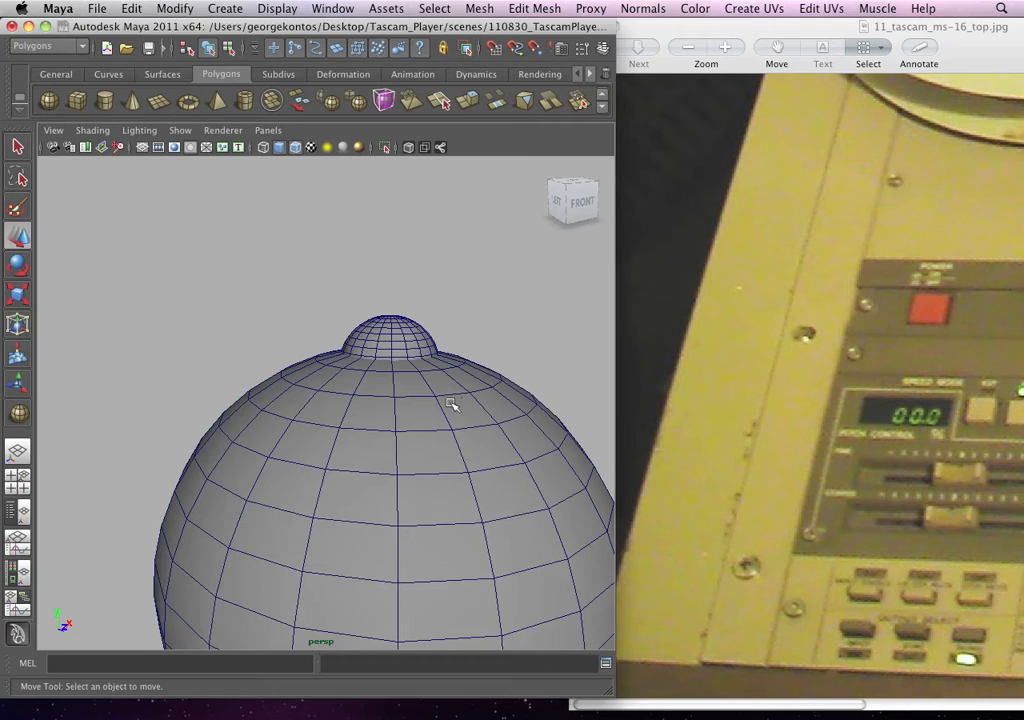
{"action": "left_click_drag", "start_coordinate": [451, 403], "coordinate": [406, 373], "text": "alt"}
{"action": "left_click", "coordinate": [421, 371]}
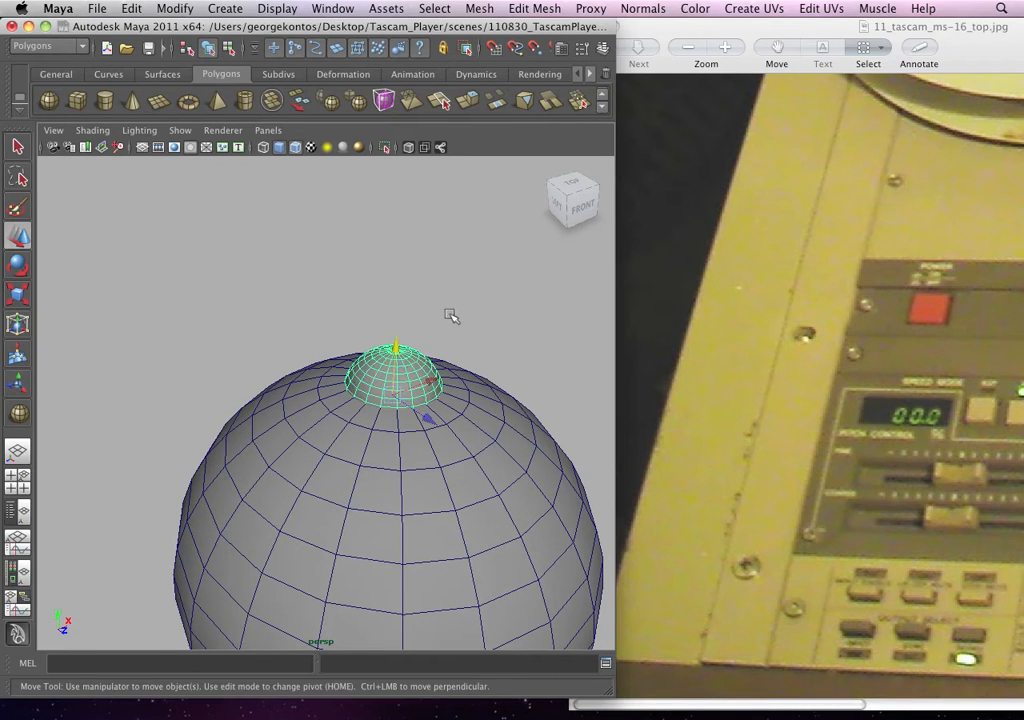
{"action": "left_click", "coordinate": [450, 315]}
{"action": "left_click", "coordinate": [398, 351]}
{"action": "left_click", "coordinate": [441, 305]}
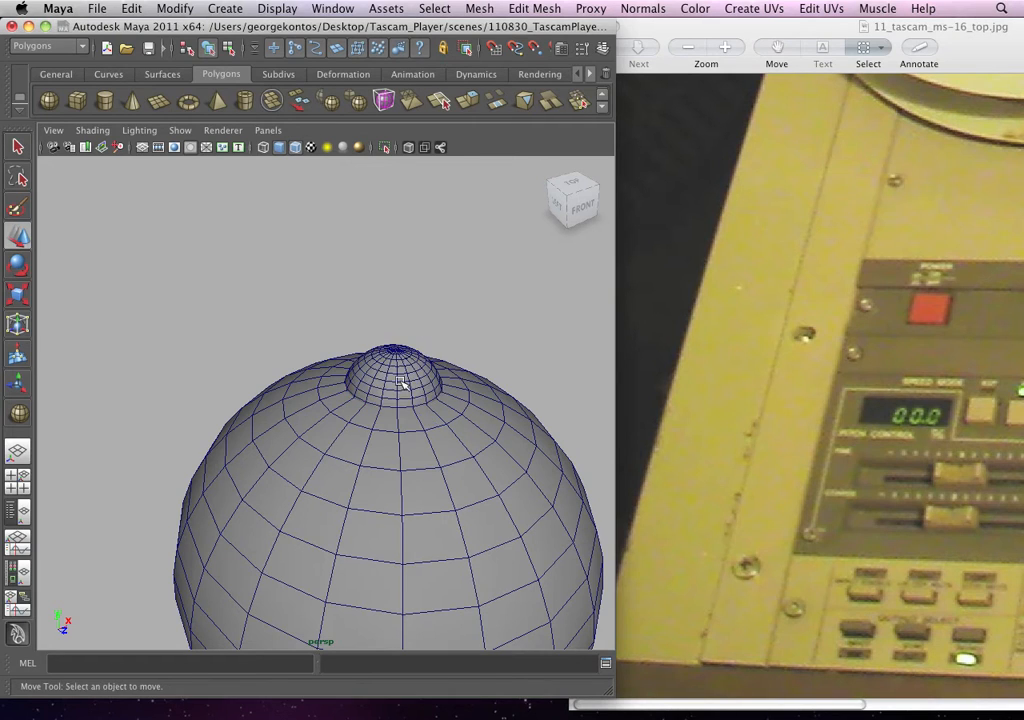
{"action": "left_click", "coordinate": [404, 381]}
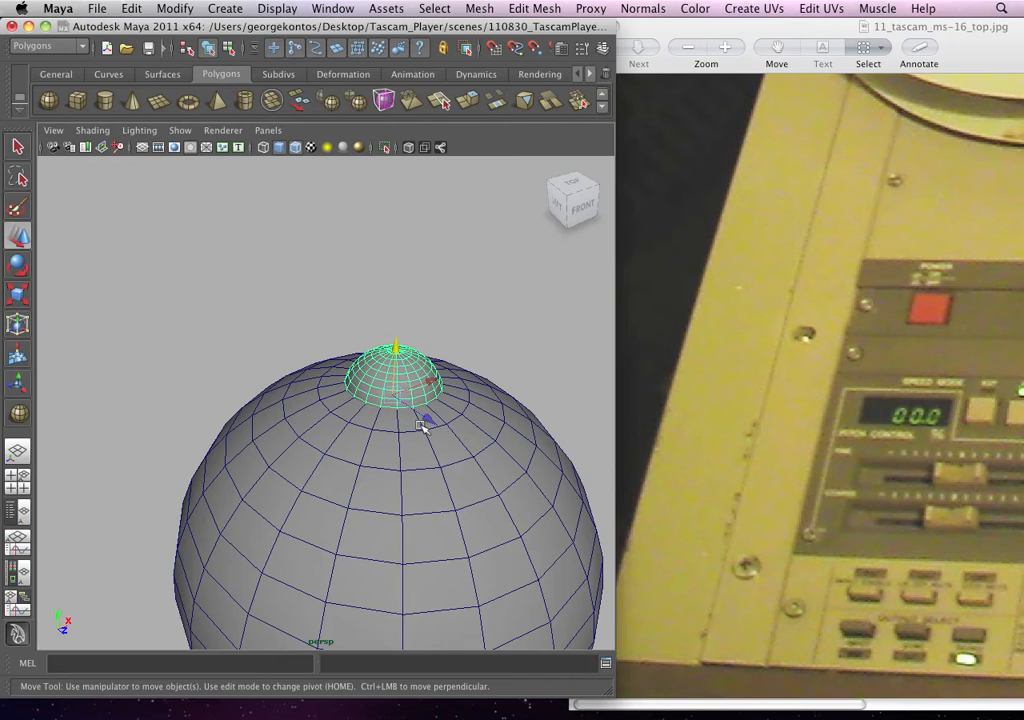
{"action": "left_click", "coordinate": [458, 400]}
Step: Subtract the small sphere from the large sphere with a Boolean Difference
{"action": "left_click", "coordinate": [418, 463]}
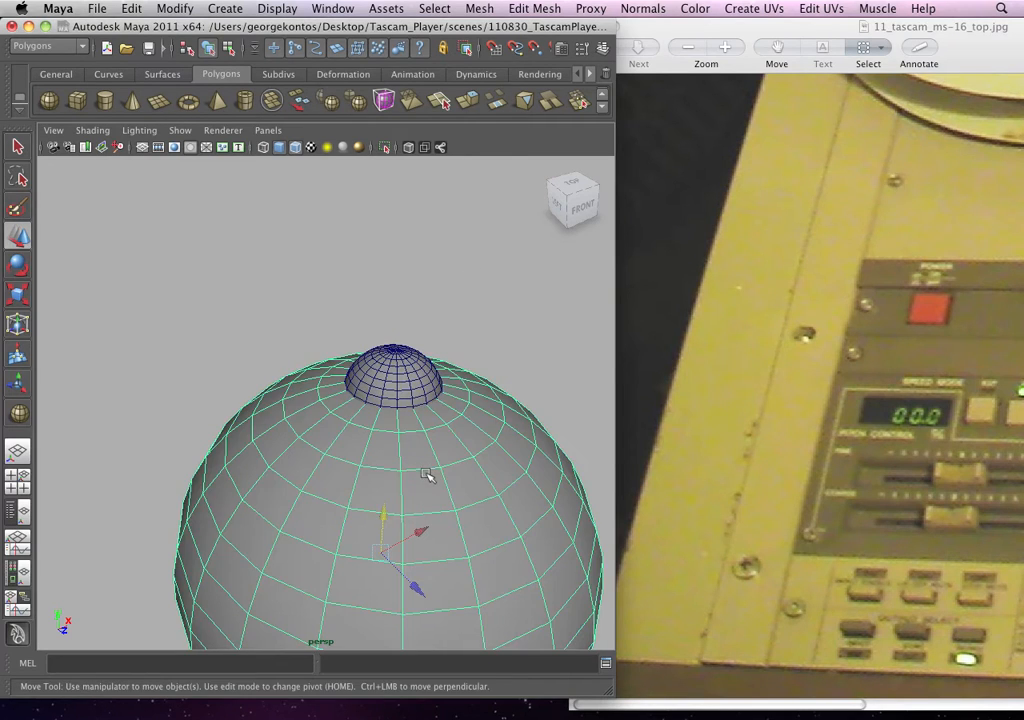
{"action": "left_click", "coordinate": [407, 385]}
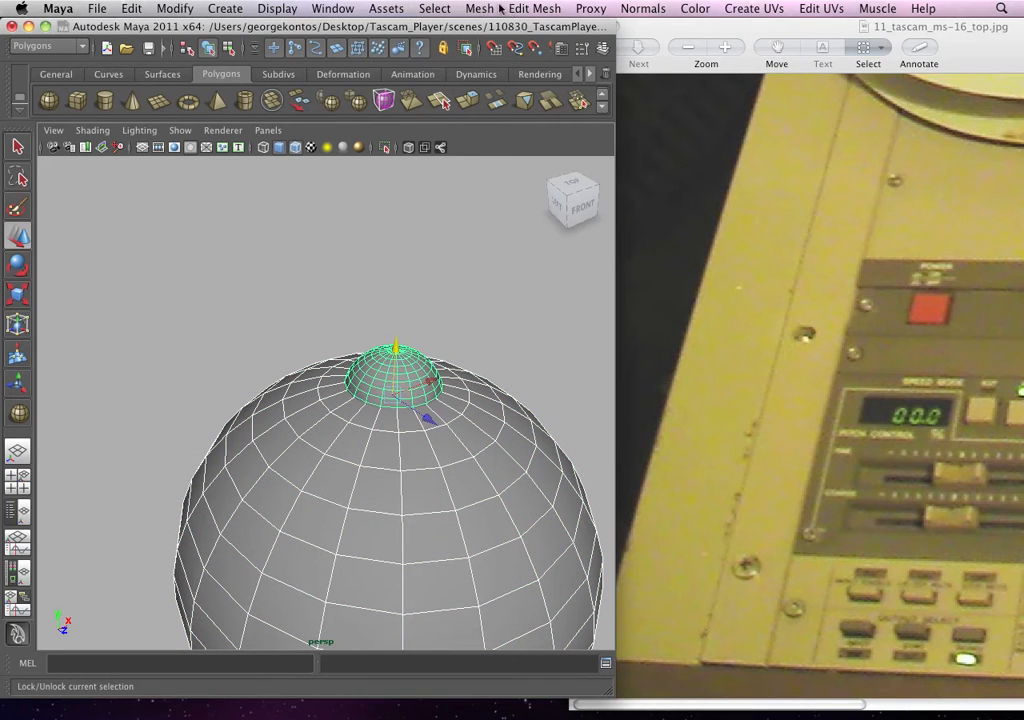
{"action": "left_click", "coordinate": [498, 8]}
{"action": "mouse_move", "coordinate": [580, 85]}
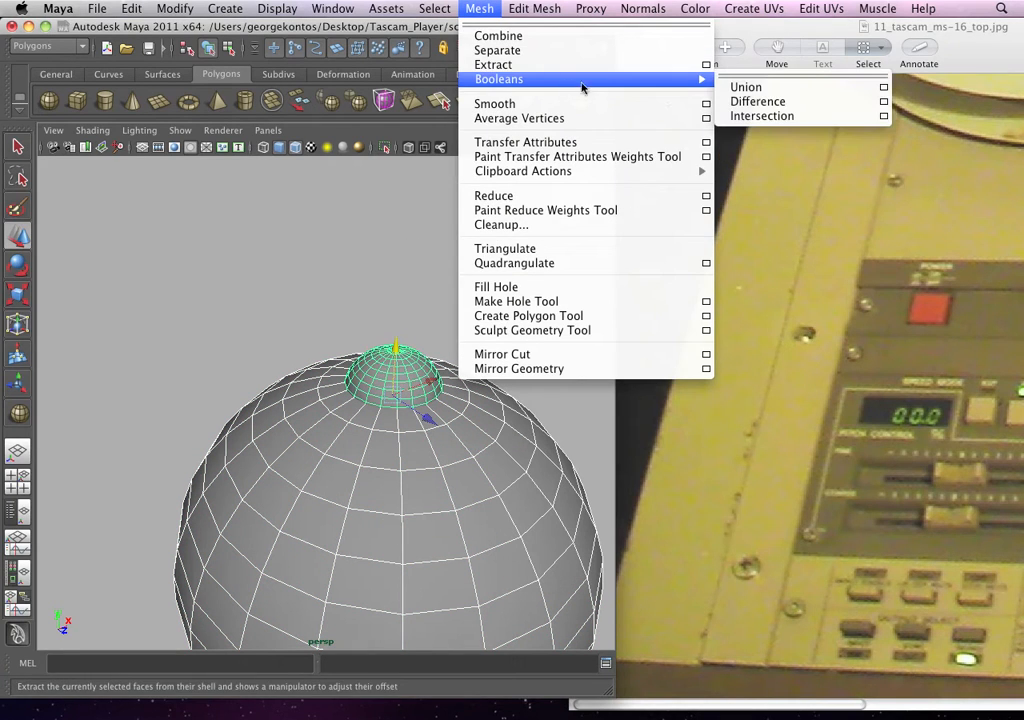
{"action": "left_click", "coordinate": [828, 105]}
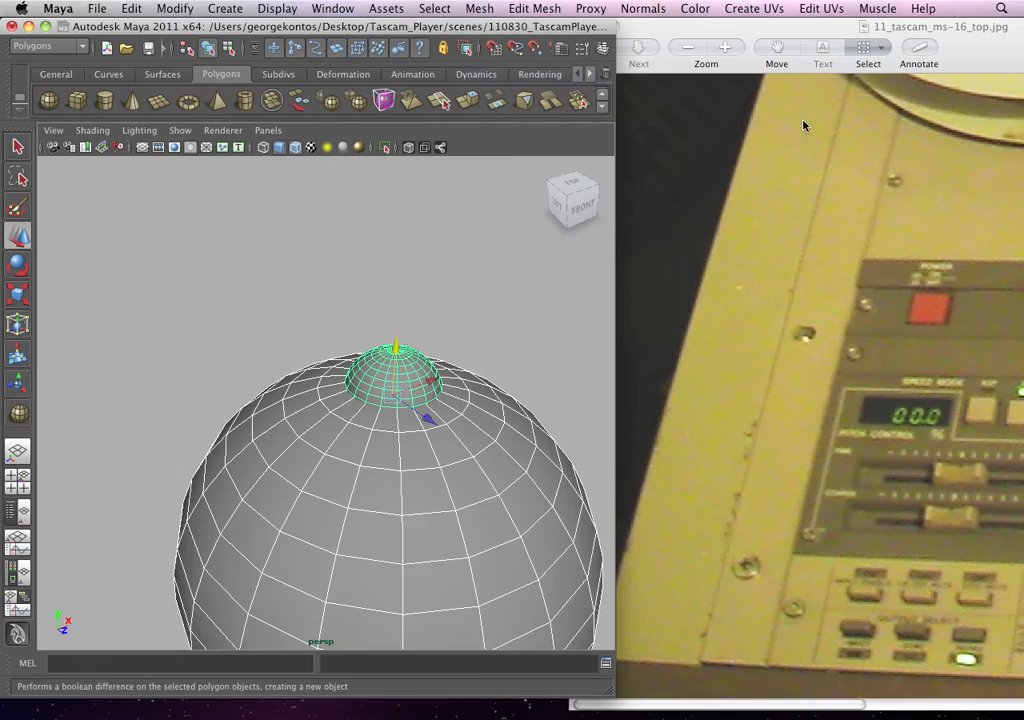
{"action": "left_click", "coordinate": [494, 293]}
{"action": "mouse_move", "coordinate": [448, 389]}
{"action": "left_mouse_down", "text": "alt"}
{"action": "mouse_move", "coordinate": [430, 422]}
{"action": "mouse_move", "coordinate": [373, 450]}
{"action": "mouse_move", "coordinate": [347, 347]}
{"action": "mouse_move", "coordinate": [465, 388]}
{"action": "left_mouse_up", "text": "alt"}
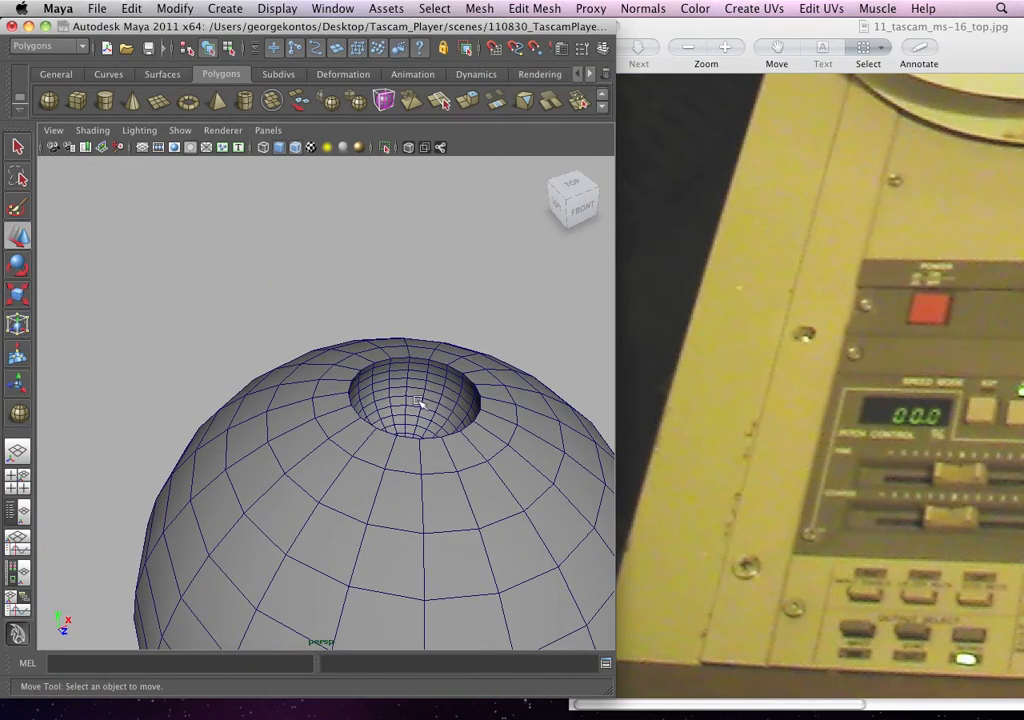
Step: Undo the Boolean Difference between the two spheres
{"action": "key", "text": "super+z"}
{"action": "key", "text": "super+z"}
{"action": "key", "text": "super+z"}
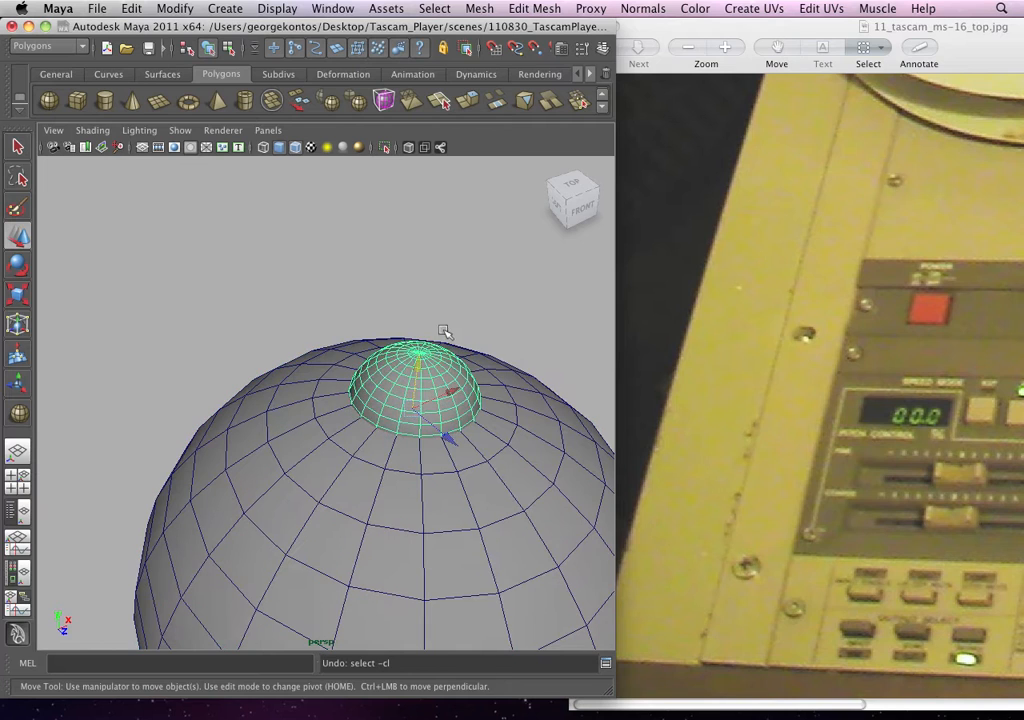
Step: Delete the small sphere on top of the large one
{"action": "left_click", "coordinate": [451, 267]}
{"action": "left_click", "coordinate": [408, 386]}
{"action": "key", "text": "Delete"}
{"action": "left_click_drag", "start_coordinate": [408, 388], "coordinate": [480, 427], "text": "alt"}
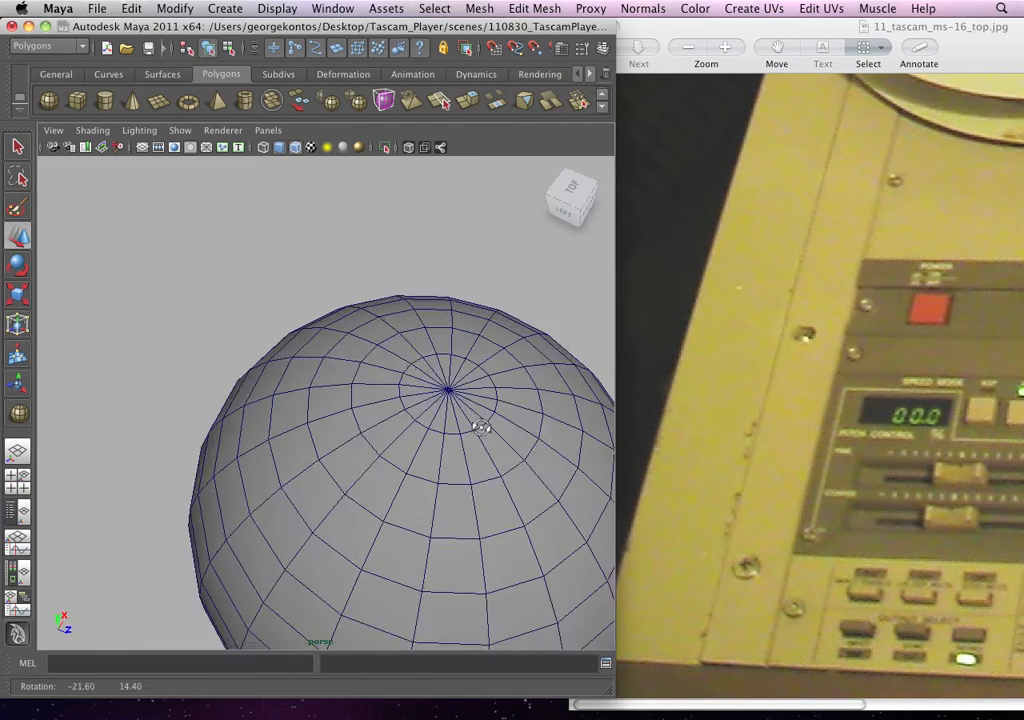
Step: Set the sphere to edge selection and switch to the top view centred on its upper pole
{"action": "scroll", "coordinate": [583, 439], "scroll_direction": "down", "scroll_amount": 5}
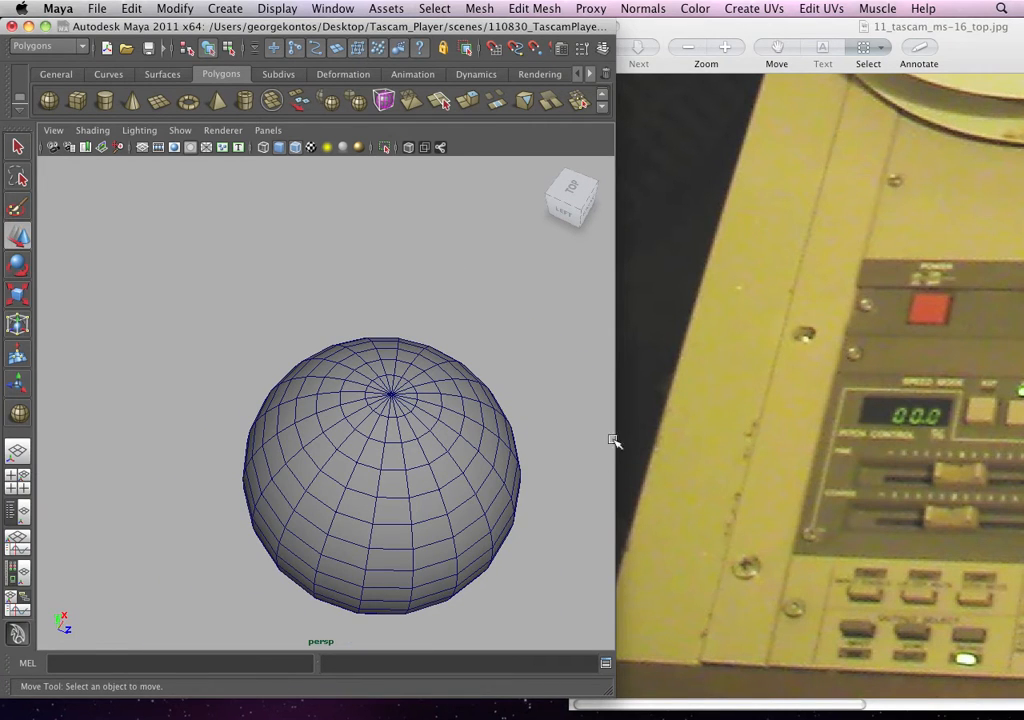
{"action": "scroll", "coordinate": [444, 396], "scroll_direction": "up", "scroll_amount": 8}
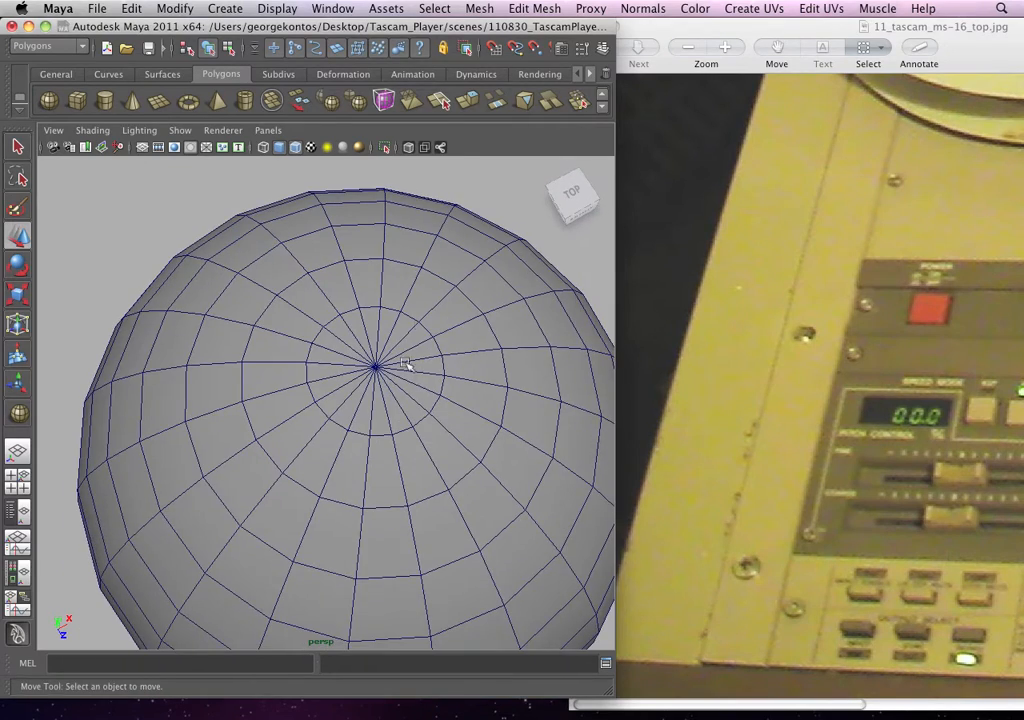
{"action": "scroll", "coordinate": [406, 365], "scroll_direction": "up", "scroll_amount": 3}
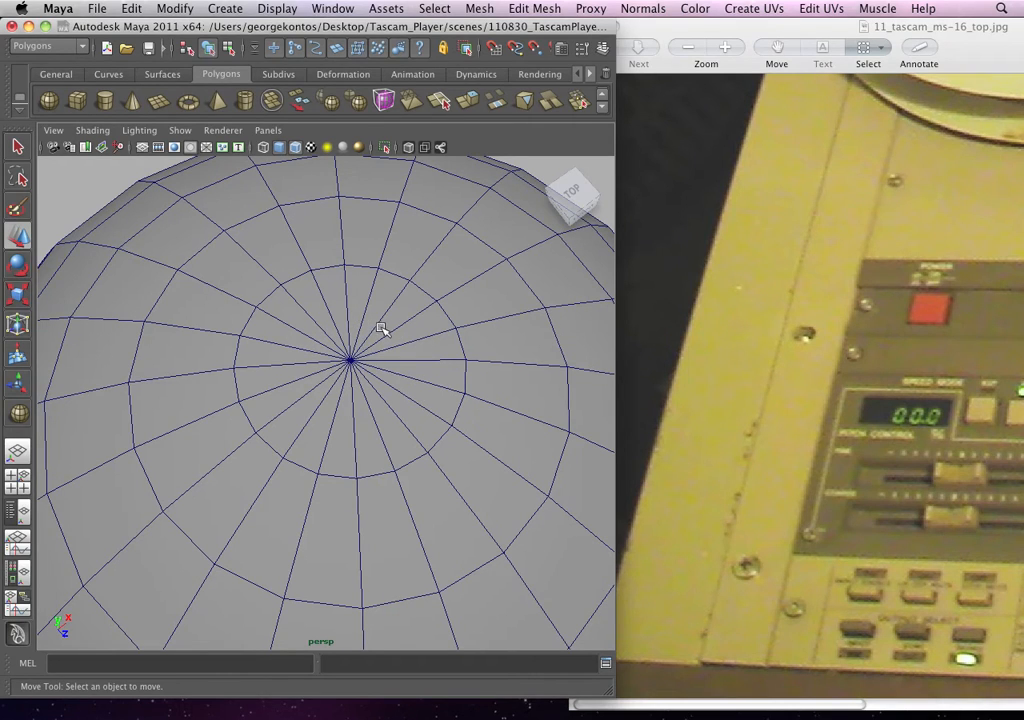
{"action": "right_click_drag", "start_coordinate": [380, 328], "coordinate": [384, 292]}
{"action": "key", "text": "space"}
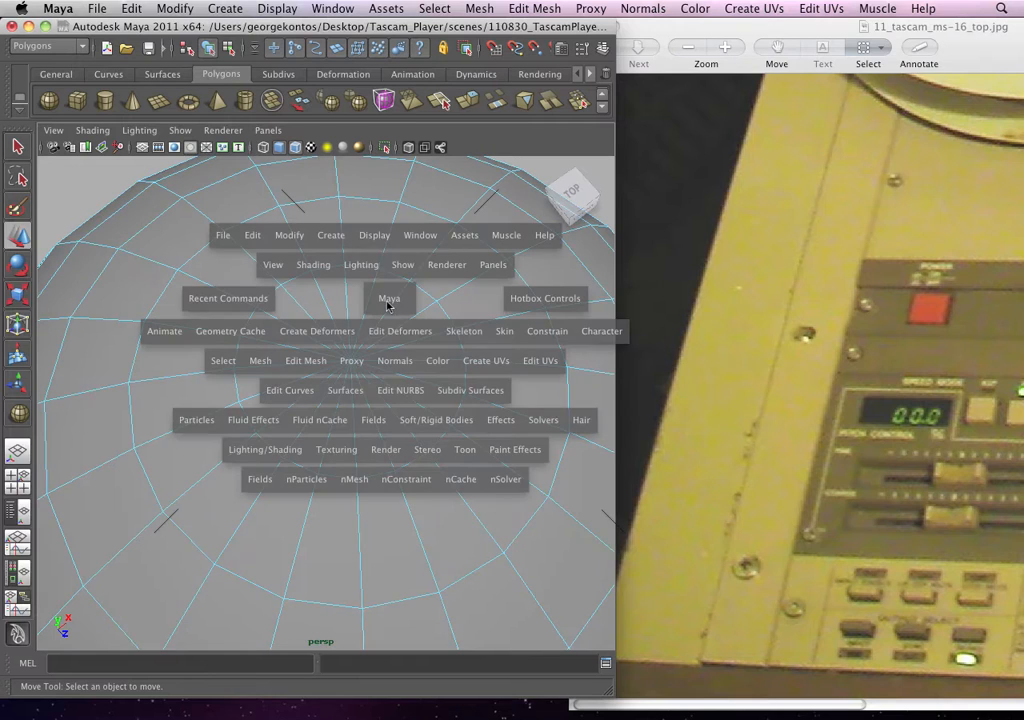
{"action": "left_click_drag", "start_coordinate": [391, 306], "coordinate": [325, 299]}
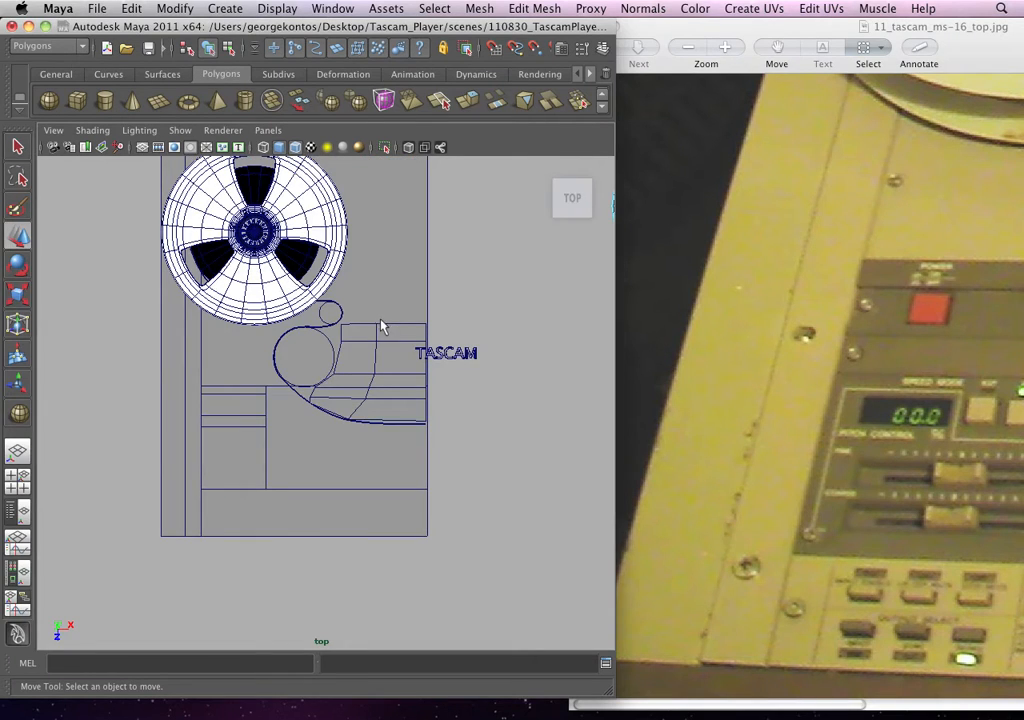
{"action": "key", "text": "f"}
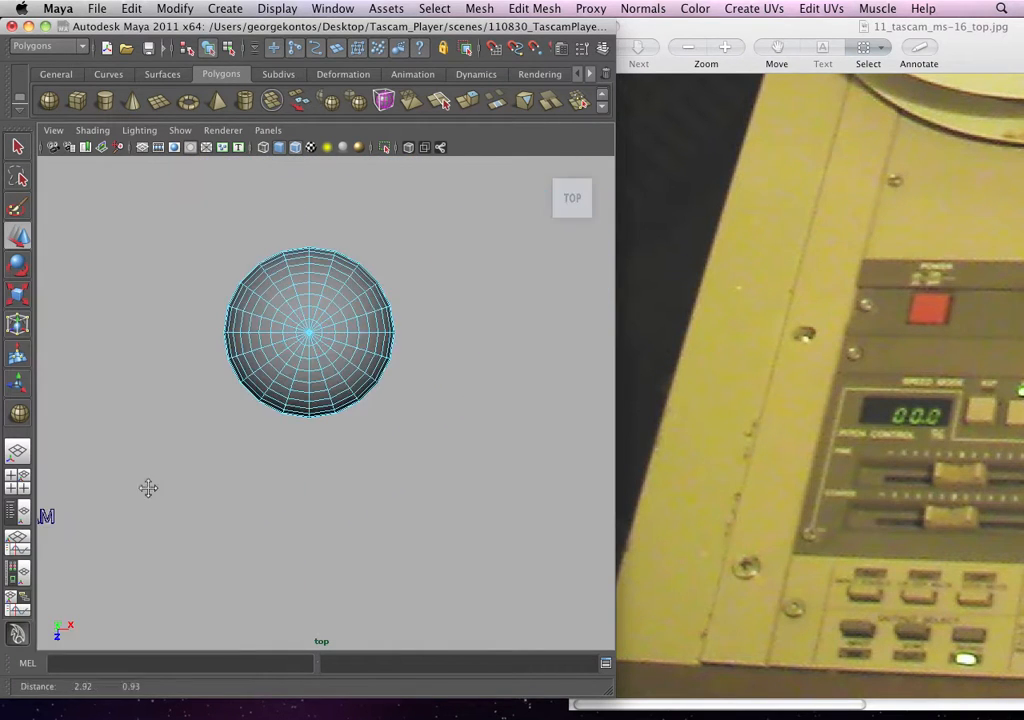
{"action": "left_click", "coordinate": [303, 328]}
{"action": "right_click_drag", "start_coordinate": [297, 320], "coordinate": [486, 477], "text": "alt"}
{"action": "middle_click_drag", "start_coordinate": [409, 506], "coordinate": [365, 532], "text": "alt"}
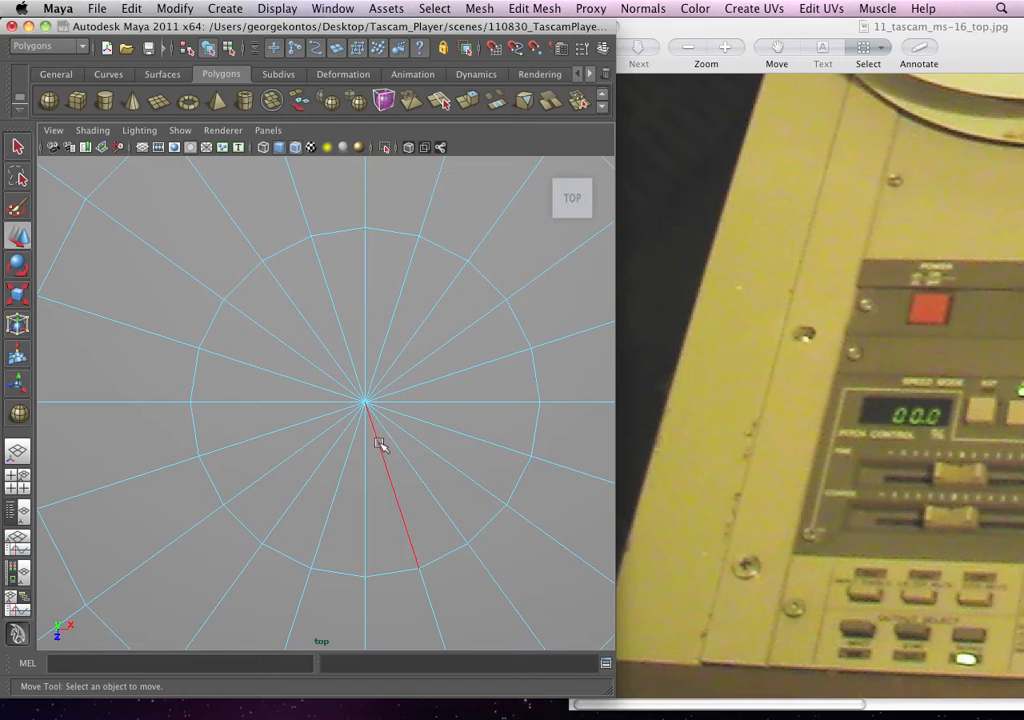
Step: Delete every other radial edge around the sphere's pole, ten edges in all
{"action": "left_click", "coordinate": [367, 292]}
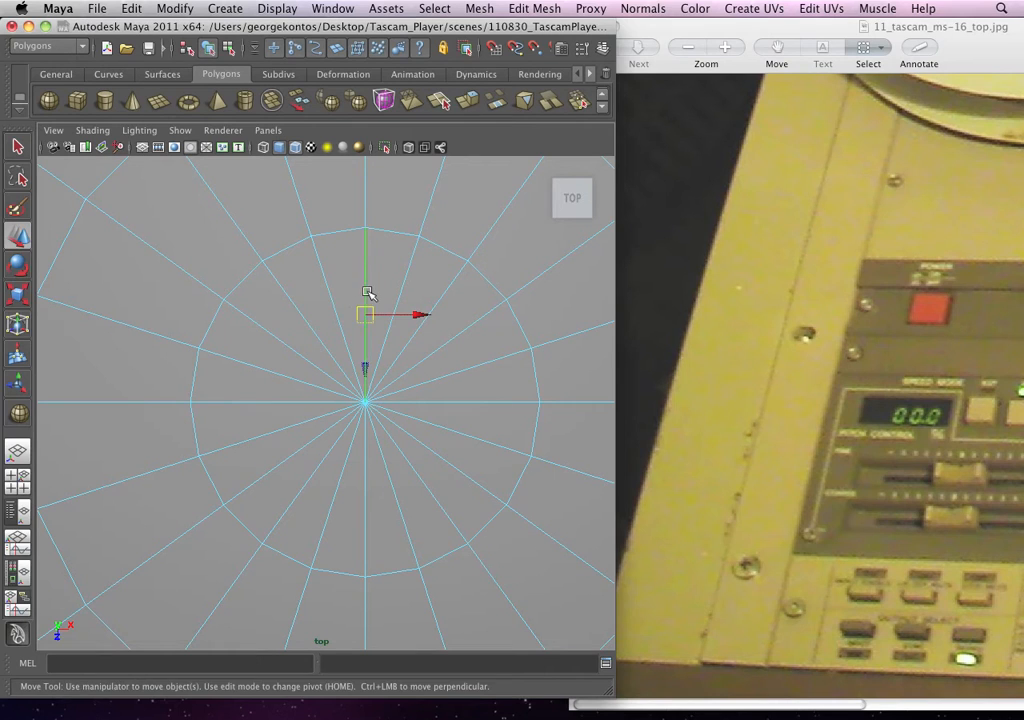
{"action": "left_click", "coordinate": [299, 311], "text": "shift"}
{"action": "left_click", "coordinate": [253, 366], "text": "shift"}
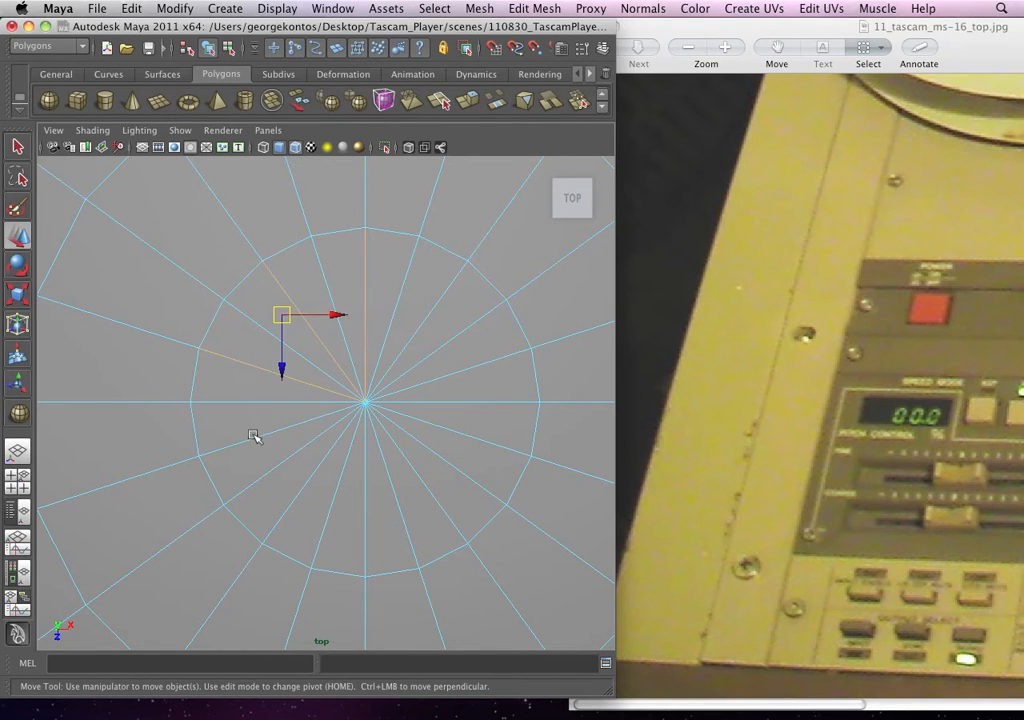
{"action": "left_click", "coordinate": [304, 490], "text": "shift"}
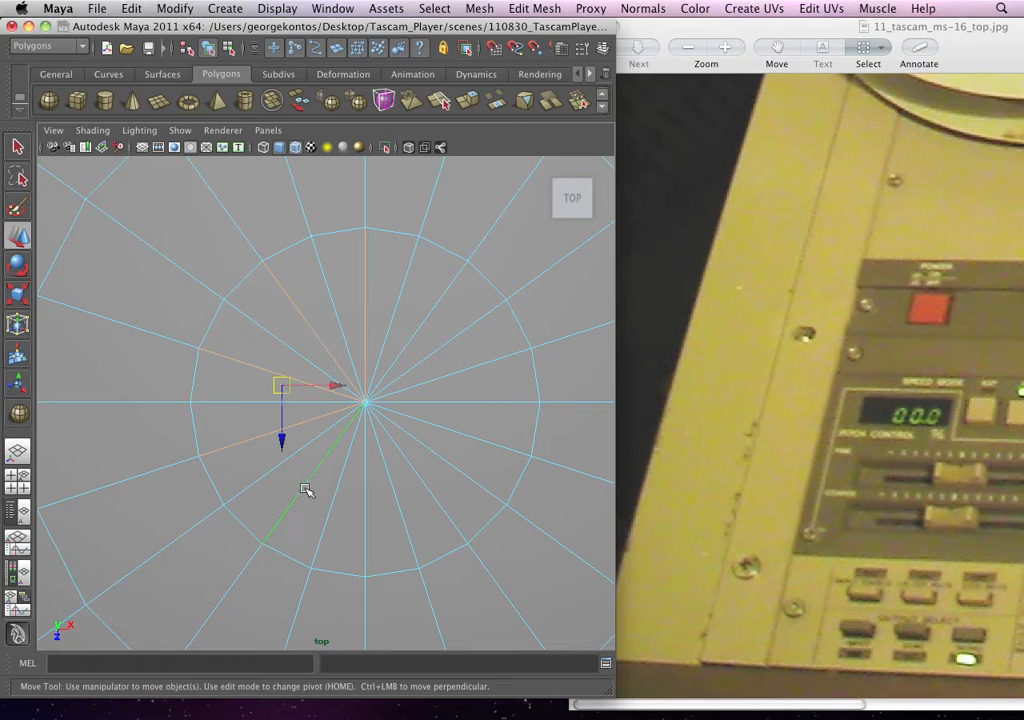
{"action": "left_click", "coordinate": [364, 519], "text": "shift"}
{"action": "left_click", "coordinate": [432, 502], "text": "shift"}
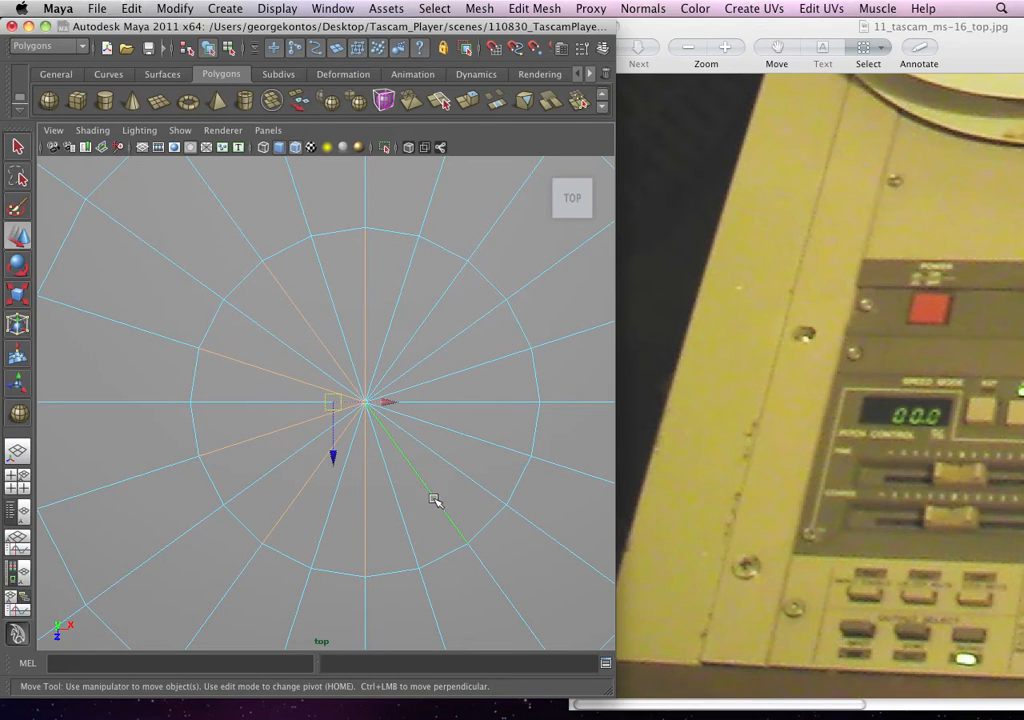
{"action": "left_click", "coordinate": [478, 436], "text": "shift"}
{"action": "left_click", "coordinate": [471, 371], "text": "shift"}
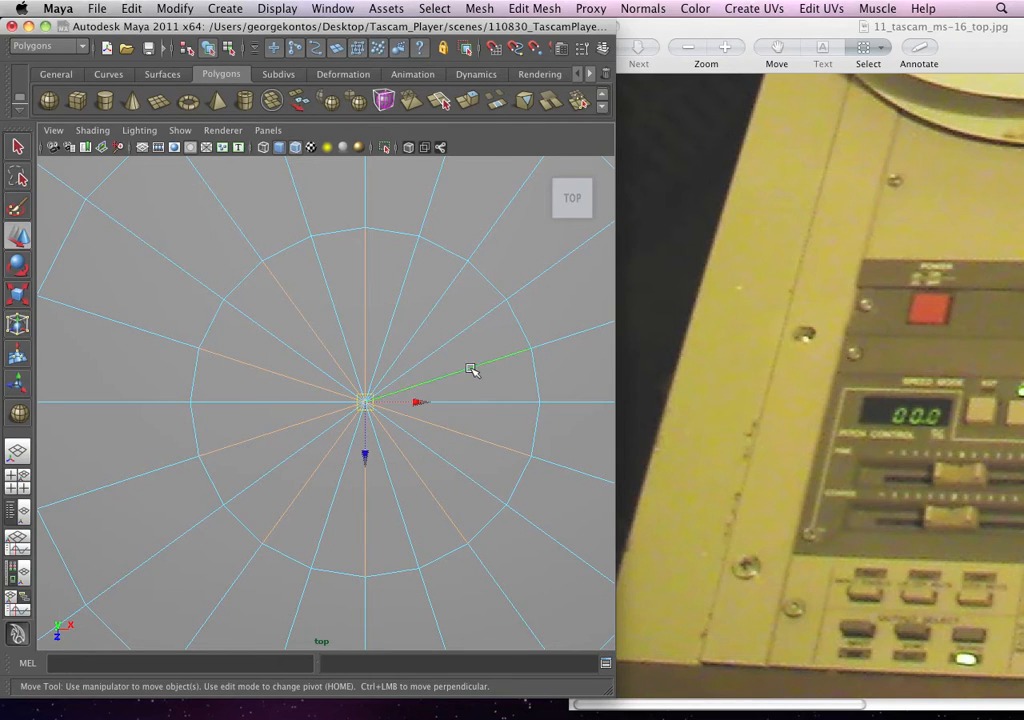
{"action": "left_click", "coordinate": [430, 325], "text": "shift"}
{"action": "left_click", "coordinate": [436, 410]}
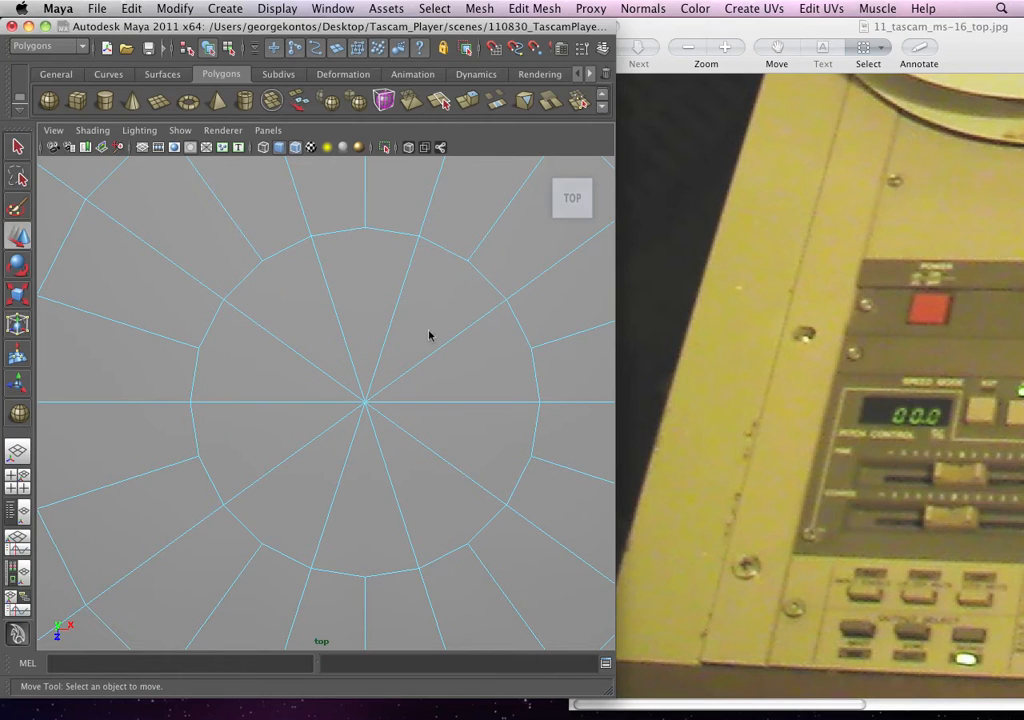
Step: Return the sphere to object mode and show it shaded in the perspective view
{"action": "right_click_drag", "start_coordinate": [429, 335], "coordinate": [449, 312]}
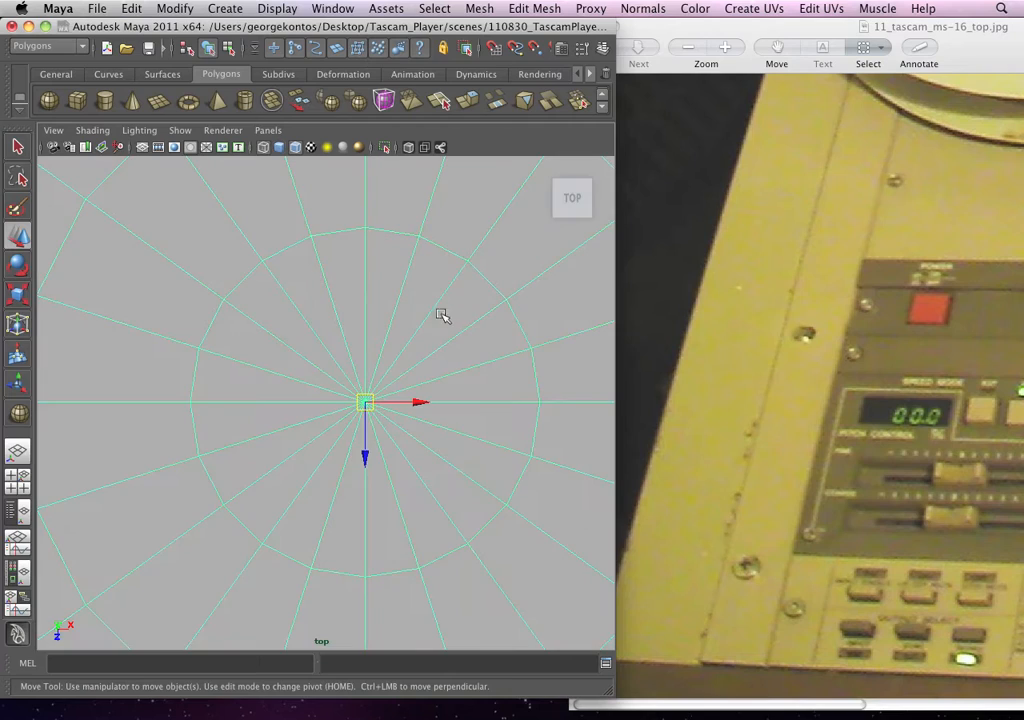
{"action": "key", "text": "space"}
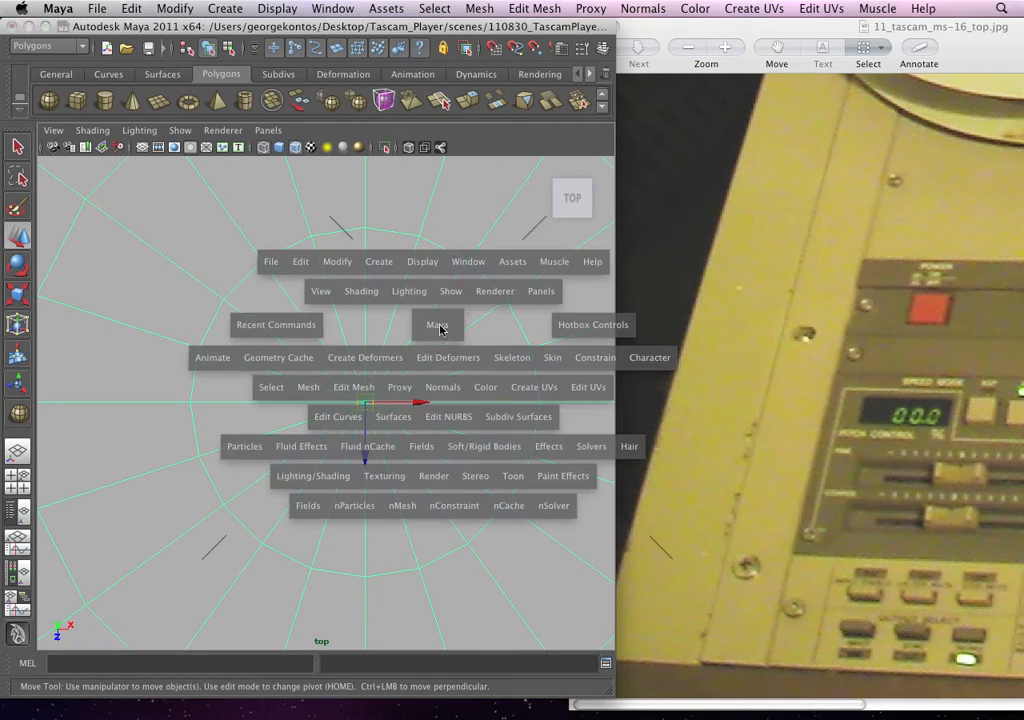
{"action": "mouse_move", "coordinate": [437, 326]}
{"action": "left_mouse_down"}
{"action": "mouse_move", "coordinate": [437, 287]}
{"action": "mouse_move", "coordinate": [482, 304]}
{"action": "mouse_move", "coordinate": [481, 315]}
{"action": "left_mouse_up"}
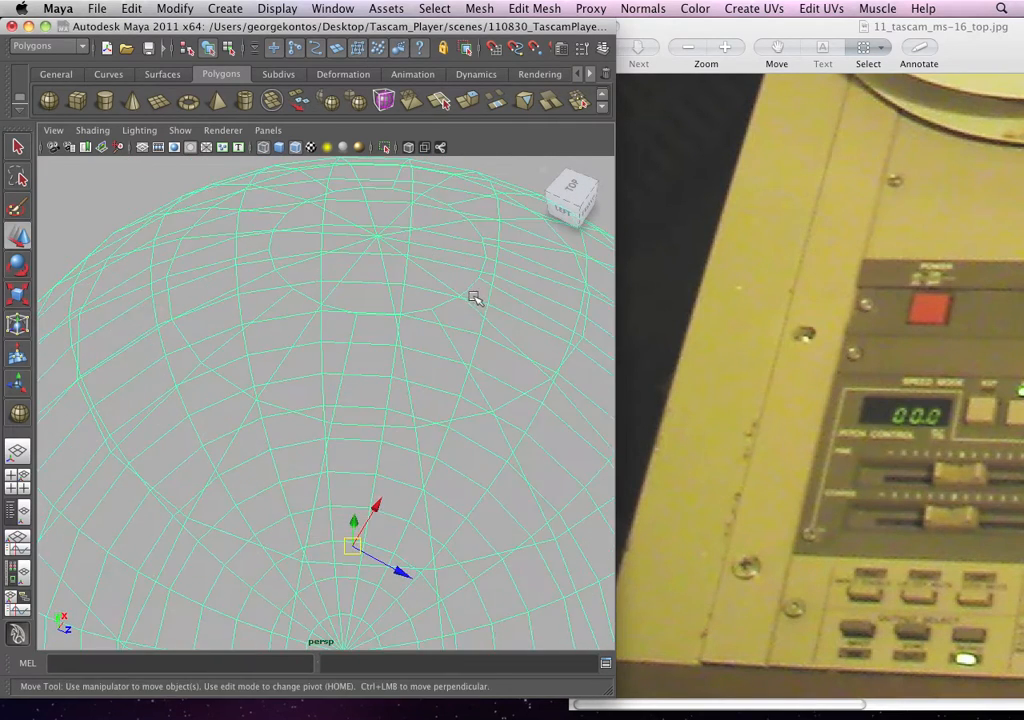
{"action": "key", "text": "5"}
{"action": "middle_click_drag", "start_coordinate": [437, 306], "coordinate": [421, 341], "text": "alt"}
{"action": "right_click_drag", "start_coordinate": [421, 341], "coordinate": [401, 338], "text": "alt"}
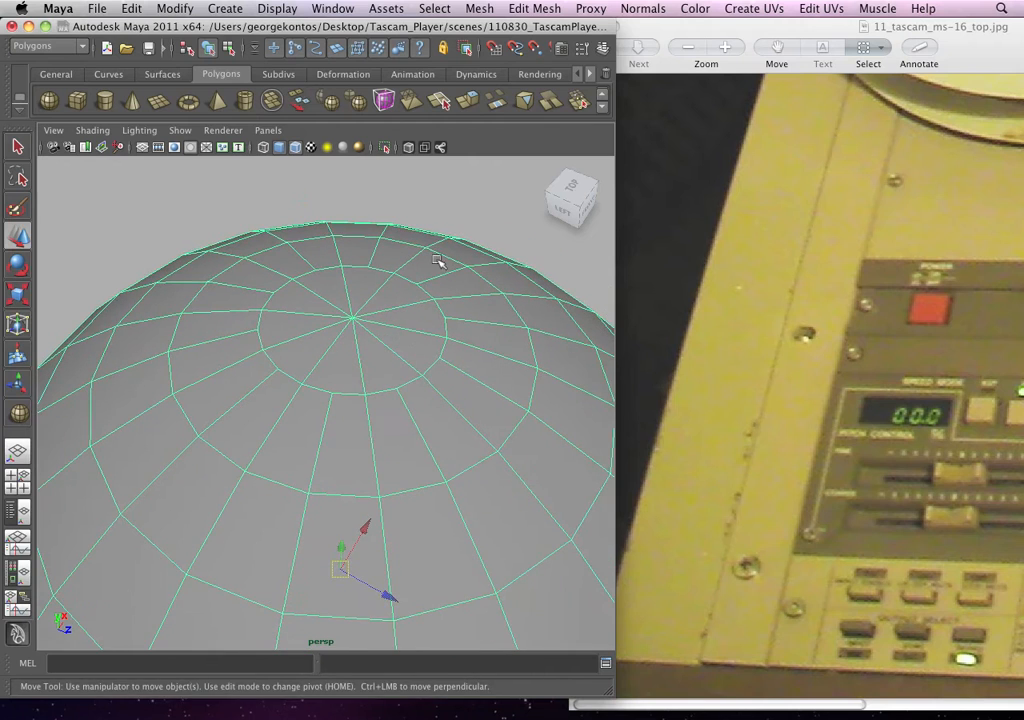
Step: Compare the edited sphere in wireframe, shaded and smoothed display, and deselect it
{"action": "left_click", "coordinate": [465, 204]}
{"action": "left_click", "coordinate": [388, 303]}
{"action": "key", "text": "4"}
{"action": "key", "text": "5"}
{"action": "key", "text": "3"}
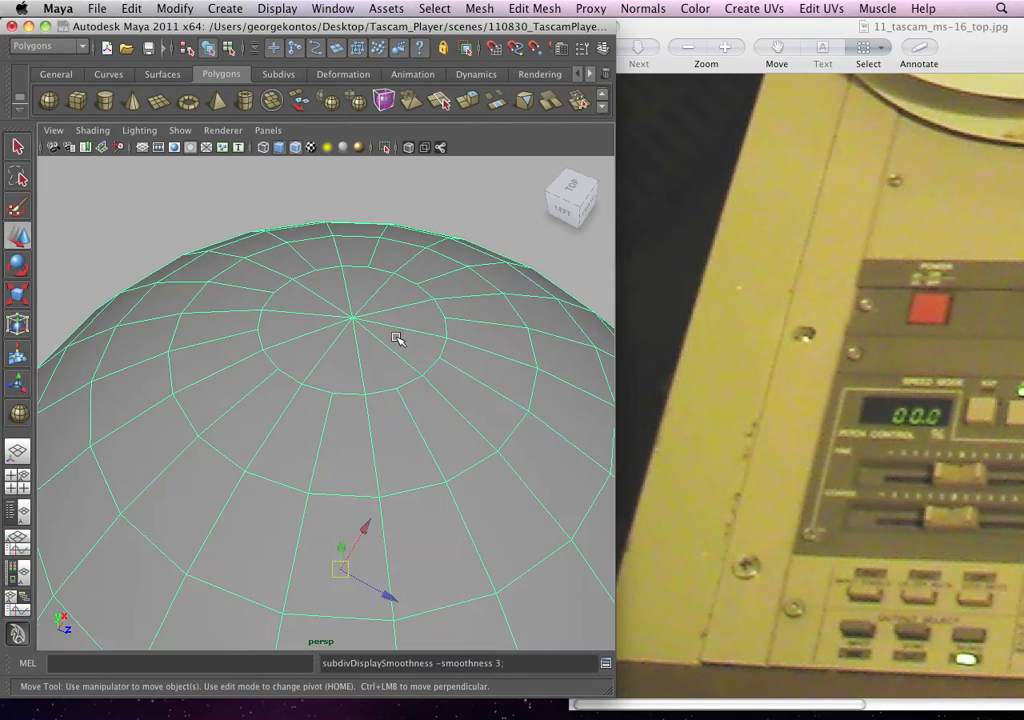
{"action": "key", "text": "1"}
{"action": "left_click", "coordinate": [427, 226]}
Step: Switch to the front view centred on the sphere and set the sphere to face selection
{"action": "right_click_drag", "start_coordinate": [402, 250], "coordinate": [317, 318], "text": "alt"}
{"action": "key", "text": "space"}
{"action": "left_click", "coordinate": [385, 369]}
{"action": "left_click_drag", "start_coordinate": [385, 371], "coordinate": [387, 405]}
{"action": "middle_click_drag", "start_coordinate": [403, 448], "coordinate": [197, 508], "text": "alt"}
{"action": "right_click_drag", "start_coordinate": [430, 347], "coordinate": [325, 441], "text": "alt"}
{"action": "middle_click_drag", "start_coordinate": [325, 441], "coordinate": [338, 313], "text": "alt"}
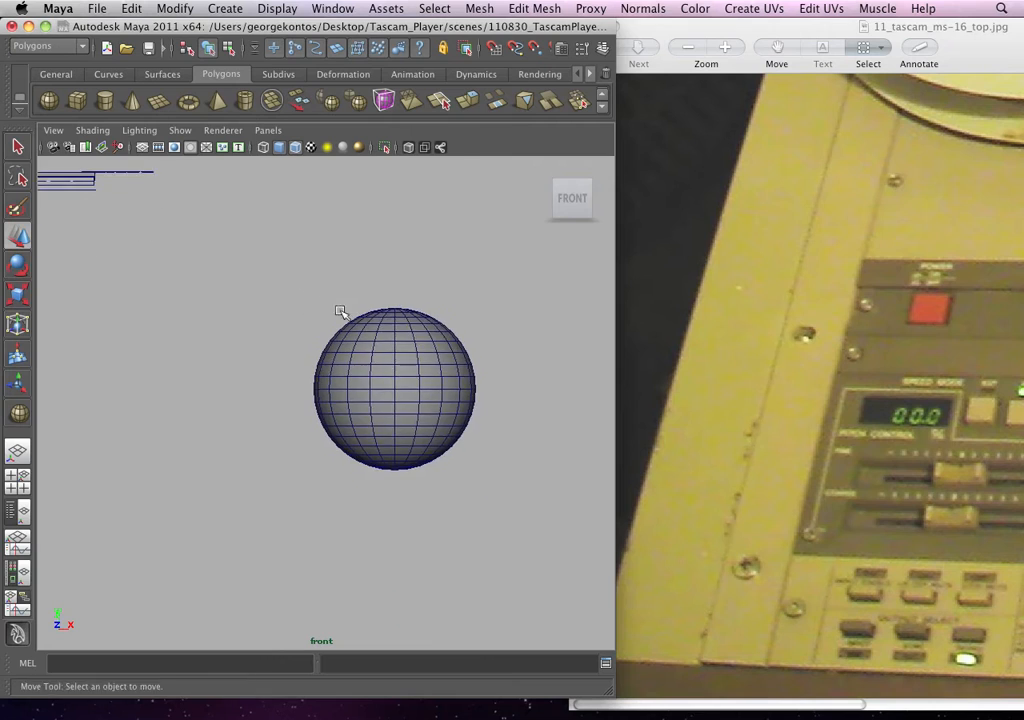
{"action": "right_click_drag", "start_coordinate": [338, 313], "coordinate": [459, 398], "text": "alt"}
{"action": "middle_click_drag", "start_coordinate": [457, 423], "coordinate": [402, 425], "text": "alt"}
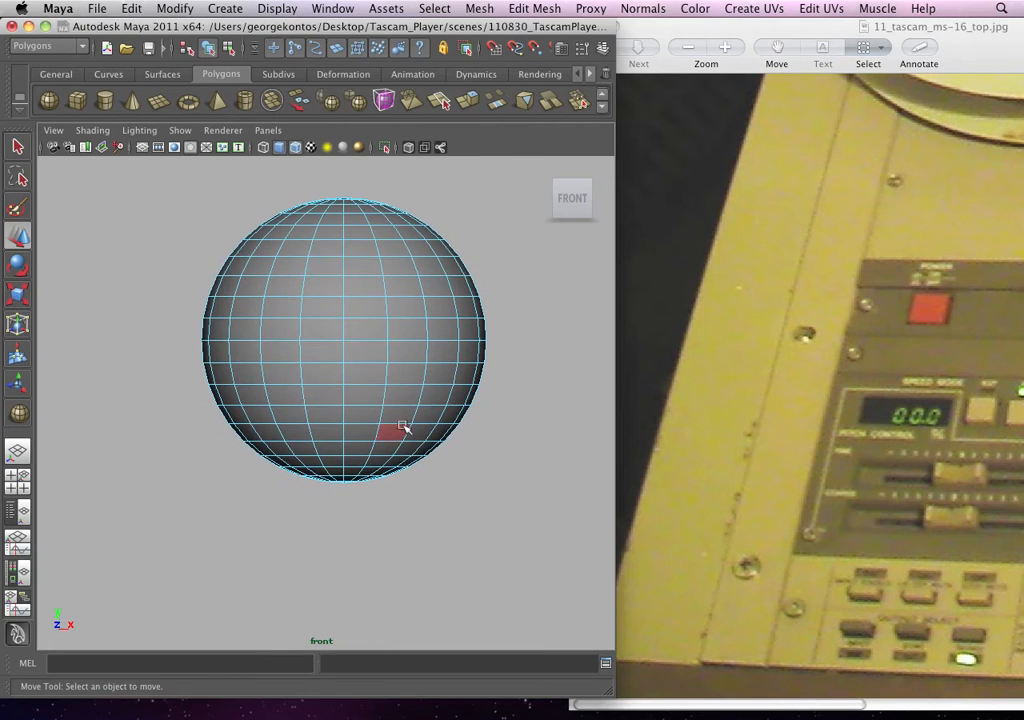
Step: Delete the sphere's lower faces so only the upper cap remains, and return it to object mode in the perspective view
{"action": "left_click_drag", "start_coordinate": [530, 558], "coordinate": [160, 262]}
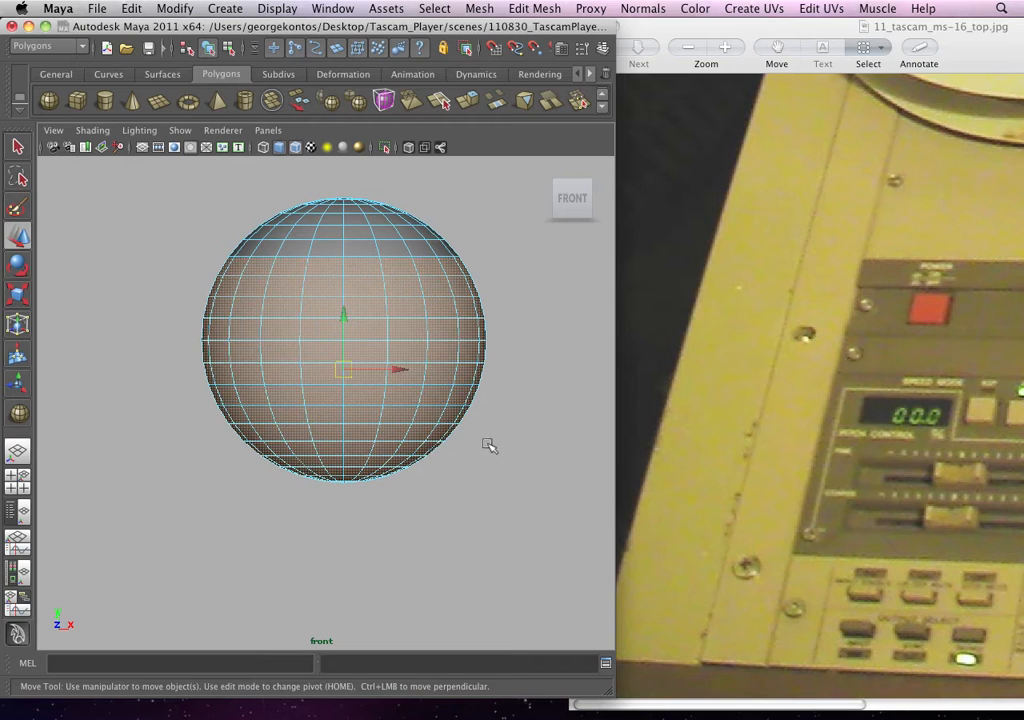
{"action": "key", "text": "Delete"}
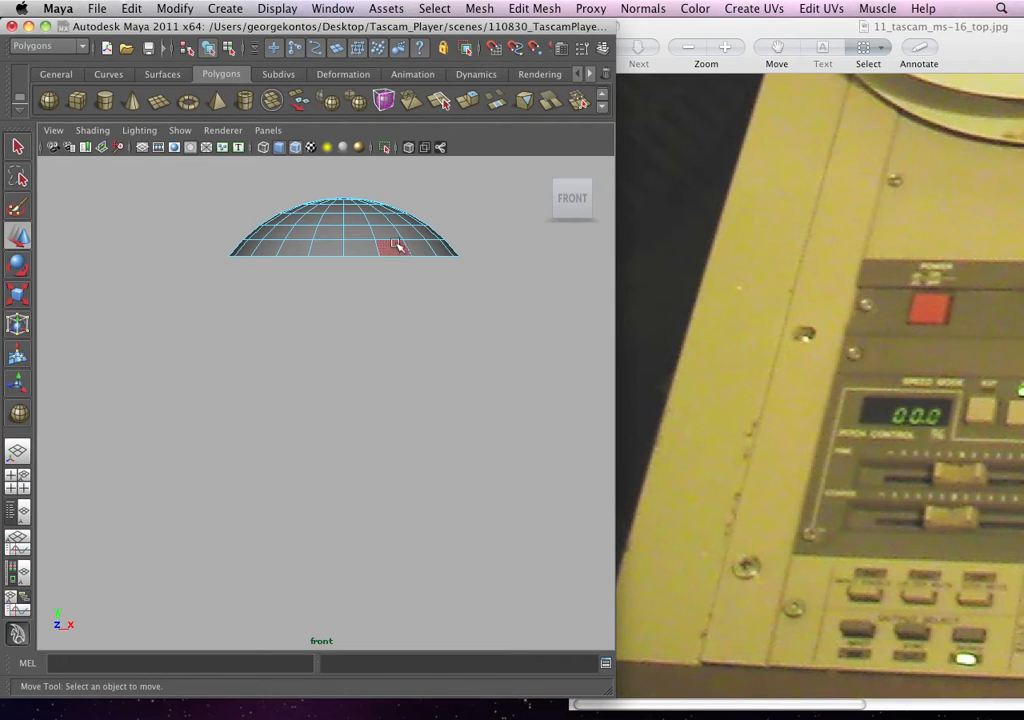
{"action": "right_click_drag", "start_coordinate": [393, 242], "coordinate": [410, 232]}
{"action": "key", "text": "space"}
{"action": "left_click_drag", "start_coordinate": [405, 238], "coordinate": [393, 199]}
Step: Centre the pivot of the remaining dome and deselect it
{"action": "left_click", "coordinate": [175, 8]}
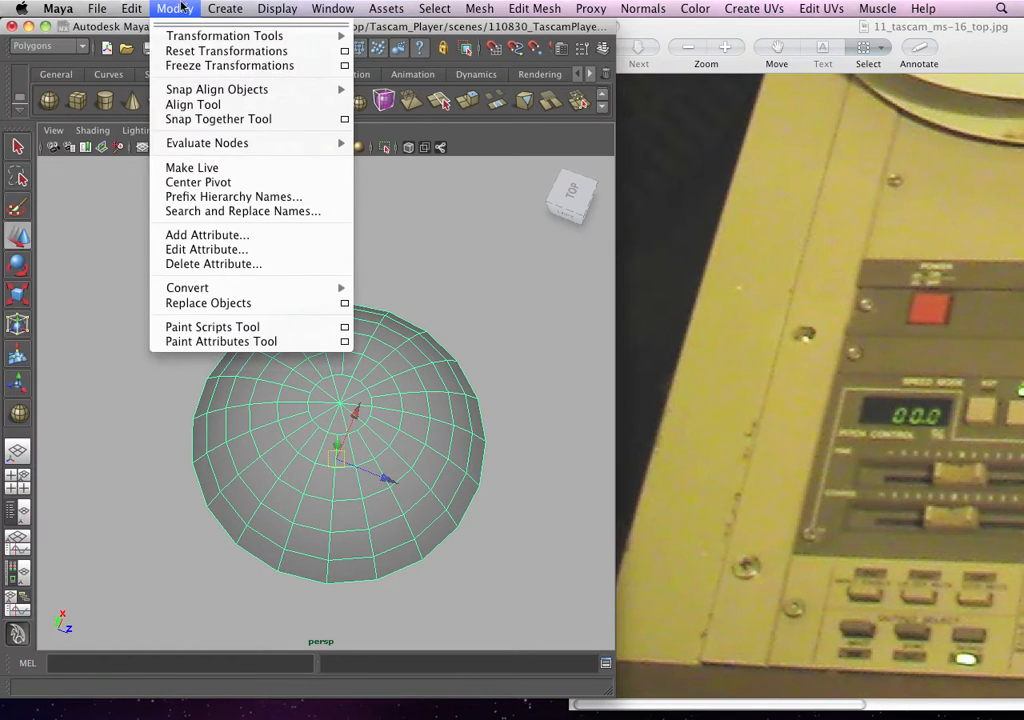
{"action": "left_click", "coordinate": [203, 167]}
{"action": "left_click_drag", "start_coordinate": [361, 334], "coordinate": [447, 338], "text": "alt"}
{"action": "left_click", "coordinate": [455, 325]}
{"action": "scroll", "coordinate": [430, 338], "scroll_direction": "down", "scroll_amount": 5}
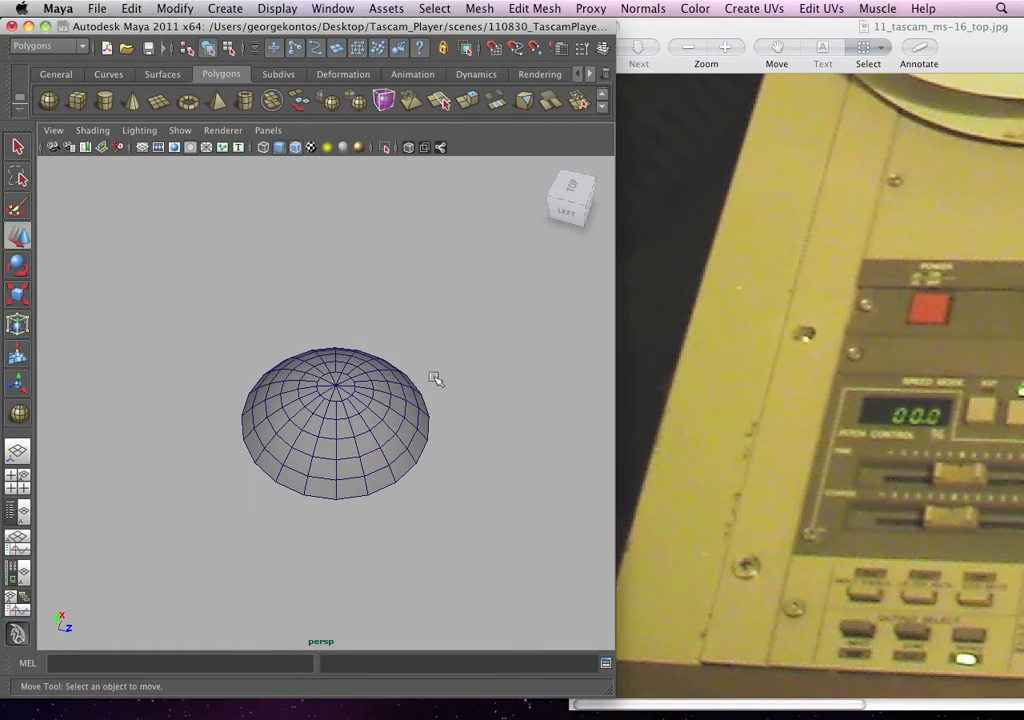
{"action": "middle_click_drag", "start_coordinate": [434, 377], "coordinate": [368, 361], "text": "alt"}
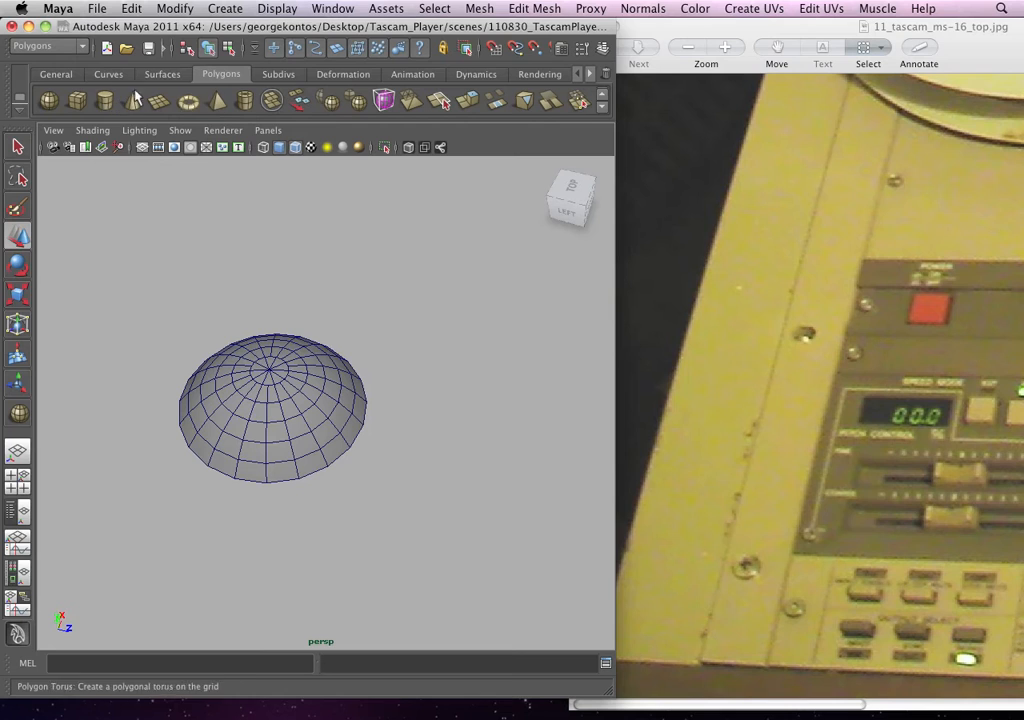
Step: Create a polygon cube about 2.26 deep beside the dome, leaving it deselected
{"action": "left_click", "coordinate": [77, 101]}
{"action": "mouse_move", "coordinate": [378, 336]}
{"action": "left_mouse_down"}
{"action": "mouse_move", "coordinate": [440, 364]}
{"action": "mouse_move", "coordinate": [441, 328]}
{"action": "left_mouse_up"}
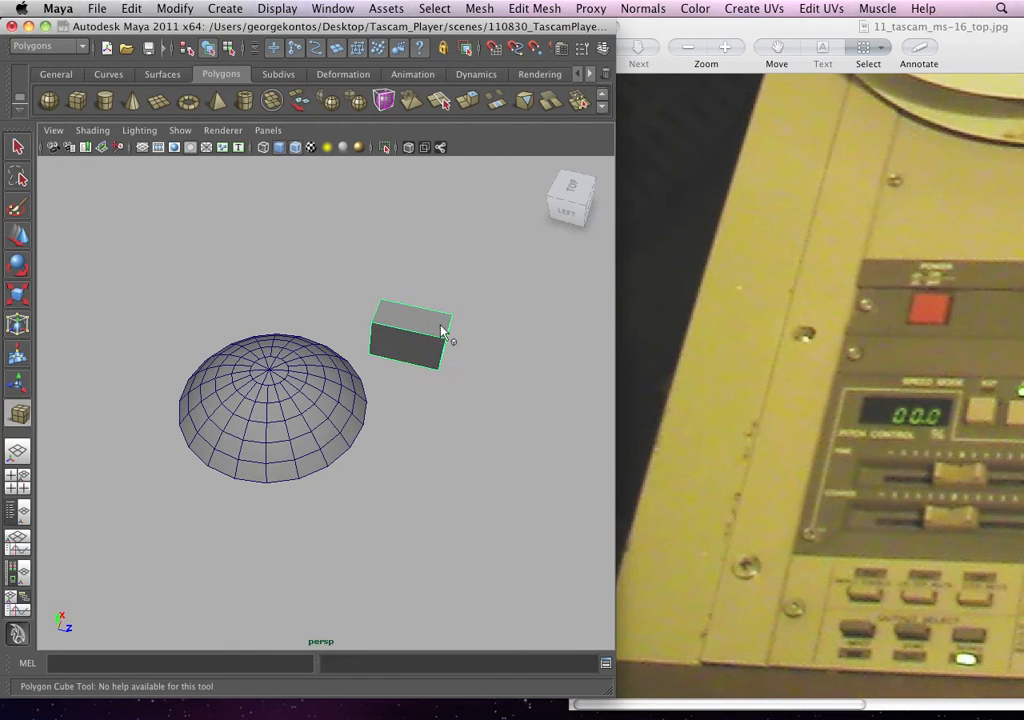
{"action": "key", "text": "w"}
{"action": "mouse_move", "coordinate": [432, 377]}
{"action": "left_mouse_down", "text": "alt"}
{"action": "mouse_move", "coordinate": [407, 359]}
{"action": "mouse_move", "coordinate": [397, 360]}
{"action": "mouse_move", "coordinate": [399, 380]}
{"action": "left_mouse_up", "text": "alt"}
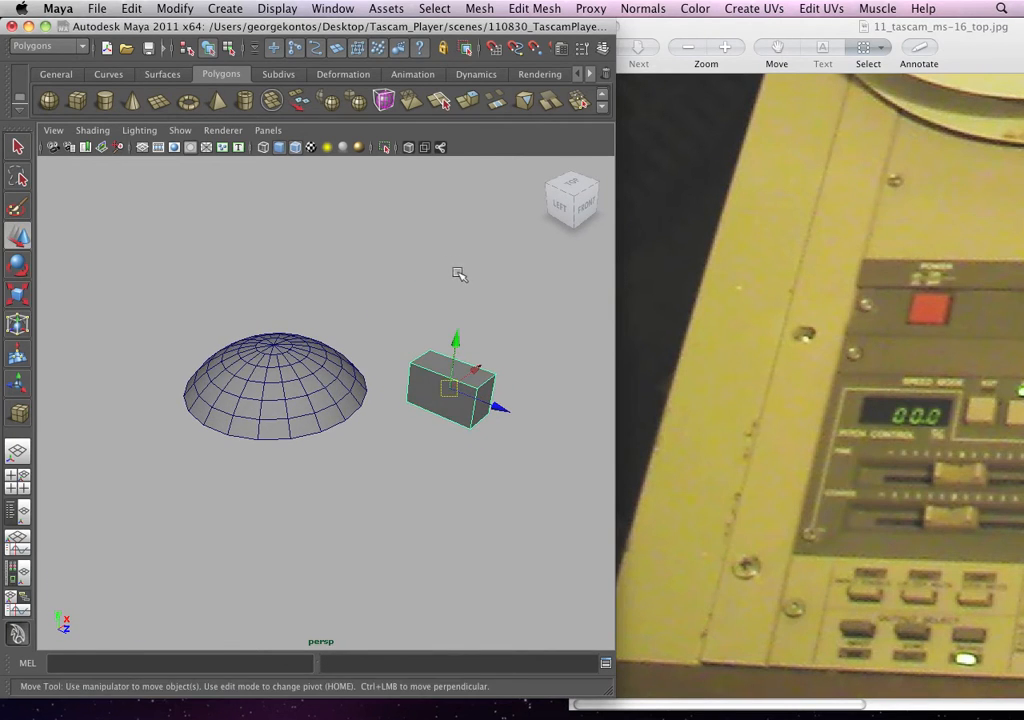
{"action": "left_click_drag", "start_coordinate": [459, 273], "coordinate": [539, 251], "text": "alt"}
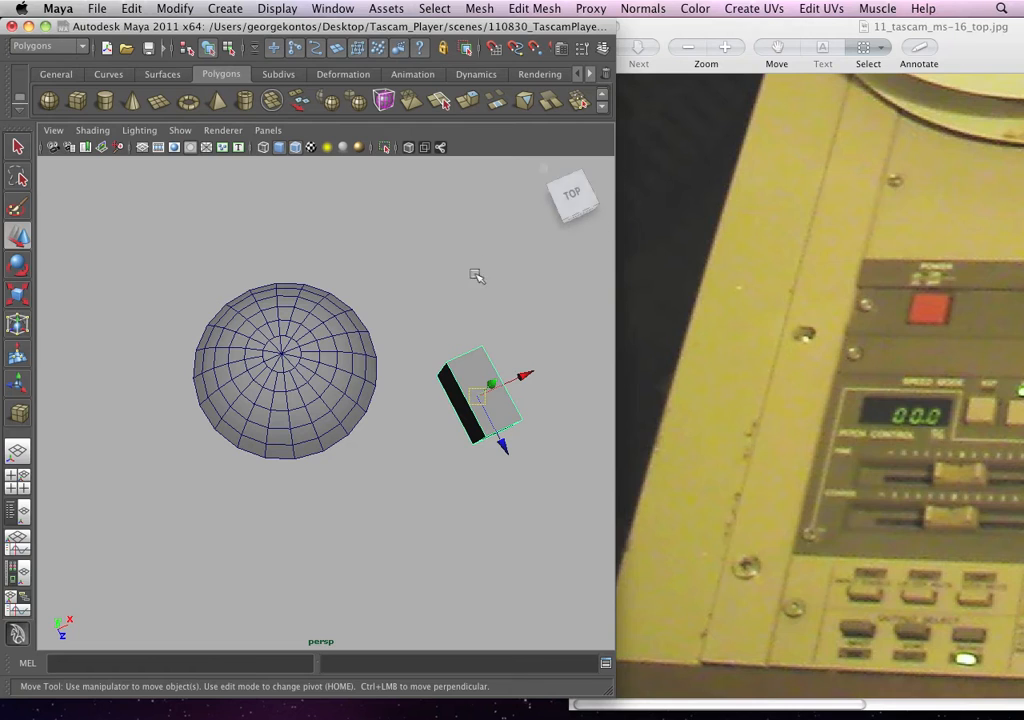
{"action": "left_click", "coordinate": [488, 331]}
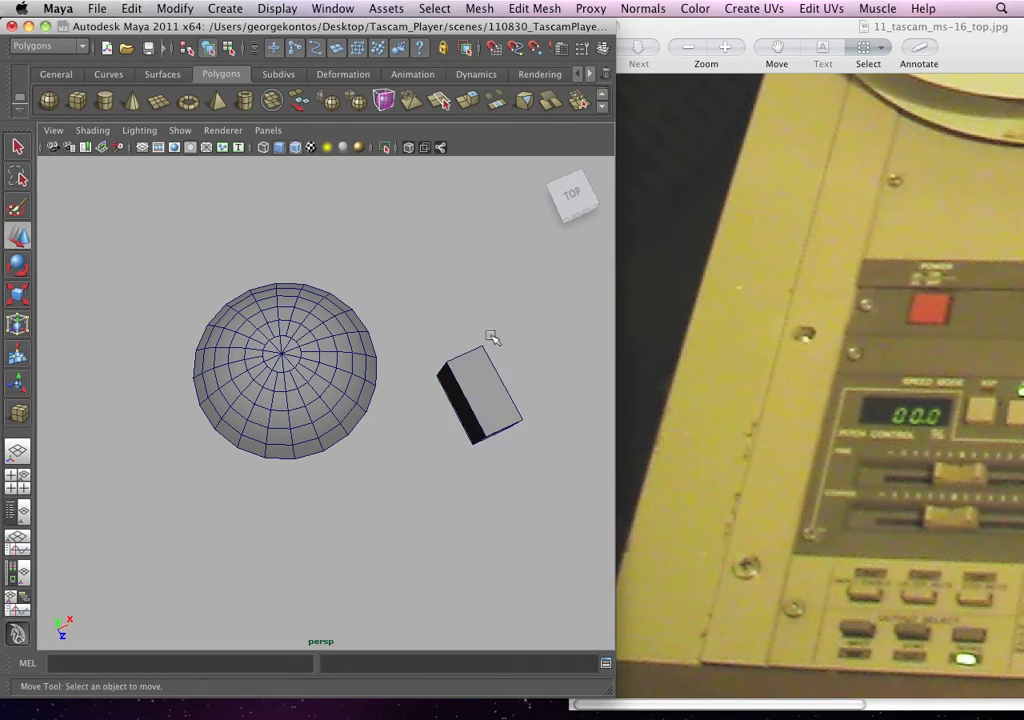
Step: Align the cube to the dome with Align Objects, using Mid mode in World X, Y and Z to the last selected object
{"action": "left_click", "coordinate": [491, 379]}
{"action": "left_click", "coordinate": [298, 335], "text": "shift"}
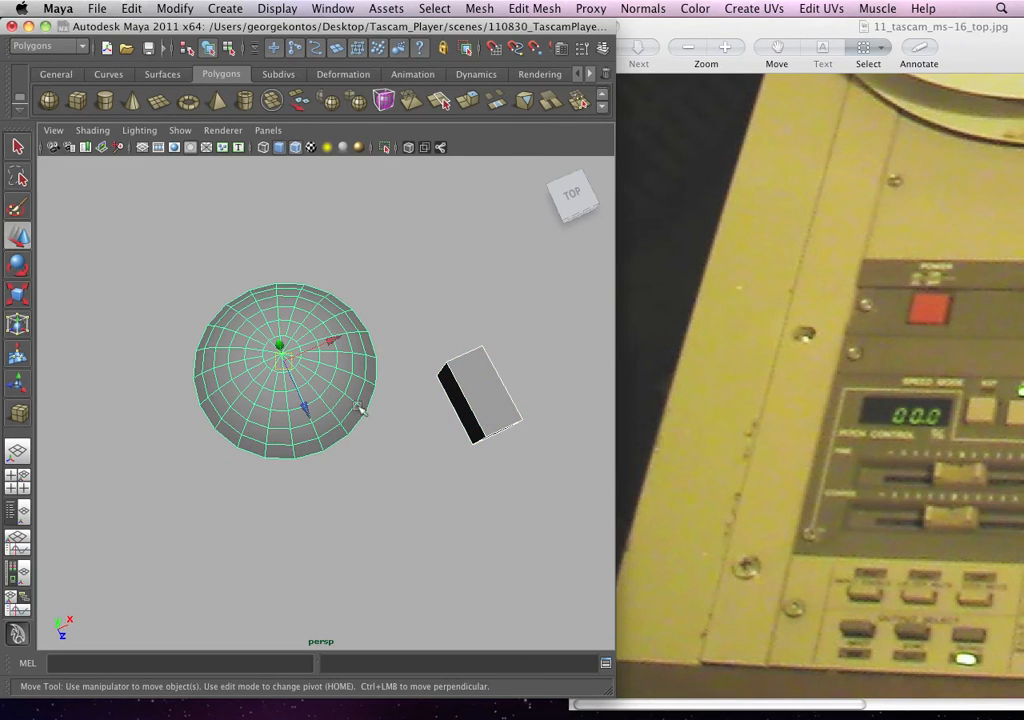
{"action": "left_click", "coordinate": [174, 8]}
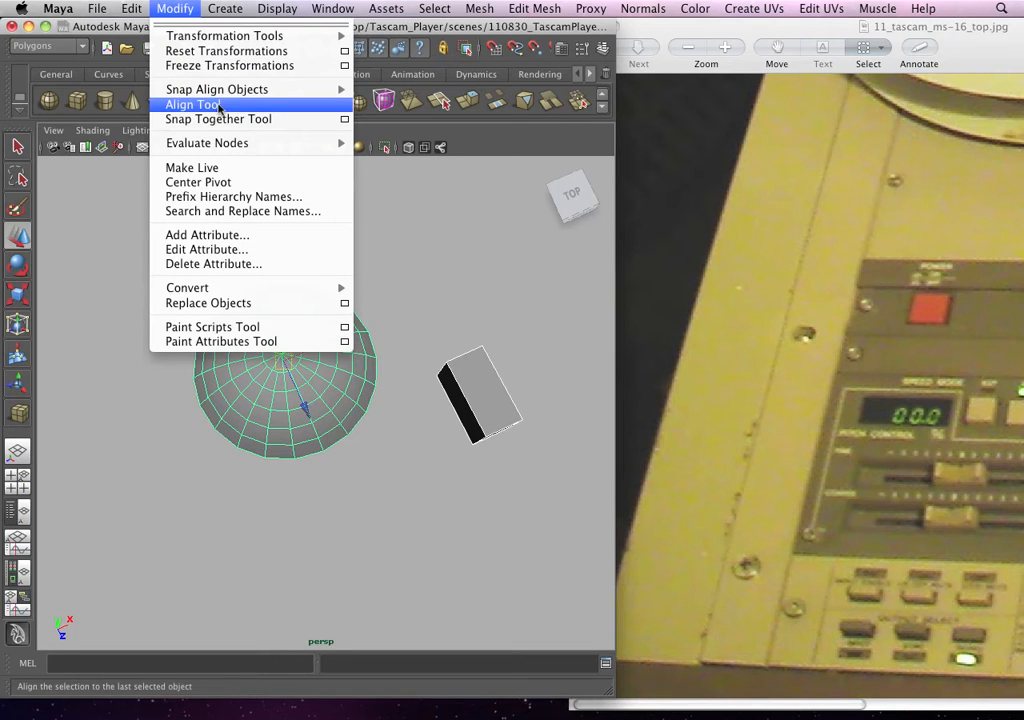
{"action": "mouse_move", "coordinate": [228, 90]}
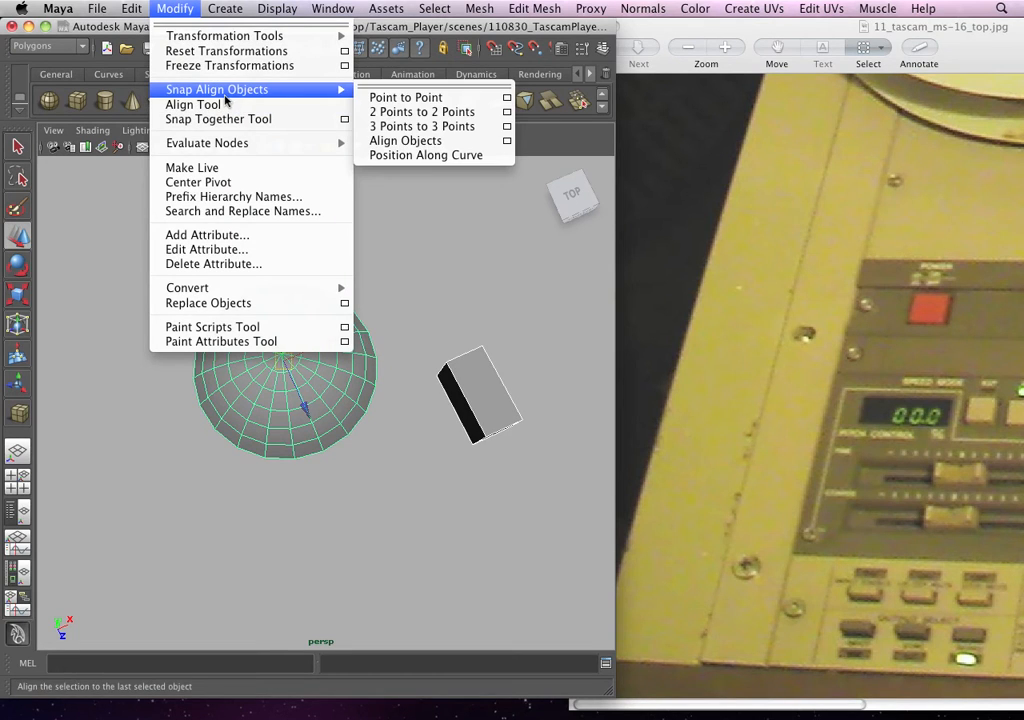
{"action": "left_click", "coordinate": [508, 141]}
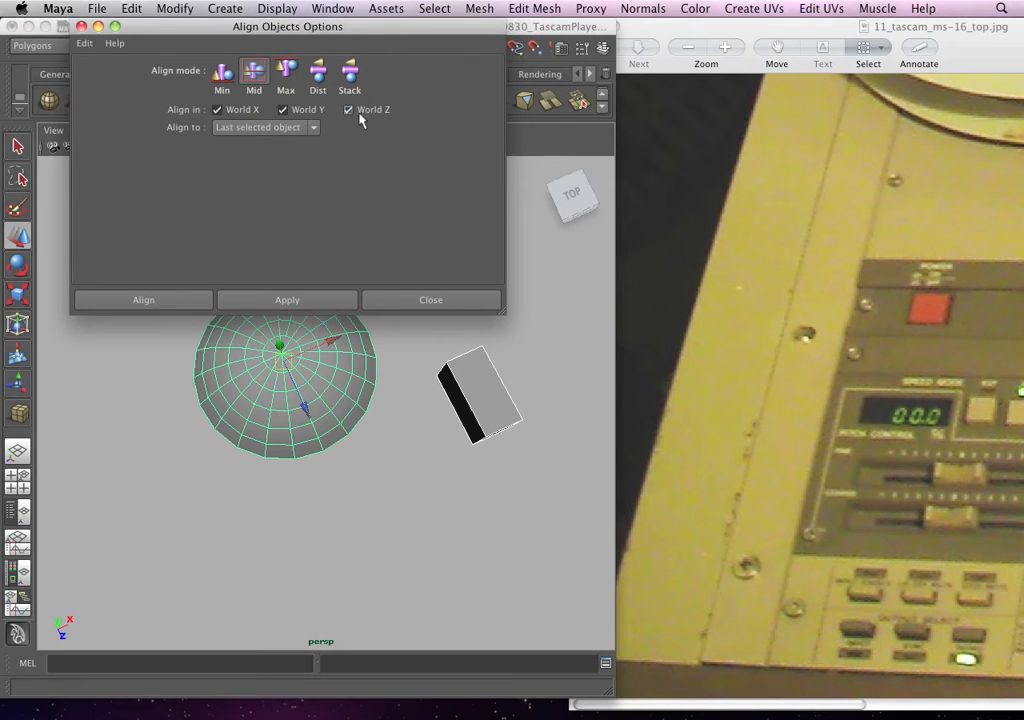
{"action": "left_click", "coordinate": [270, 299]}
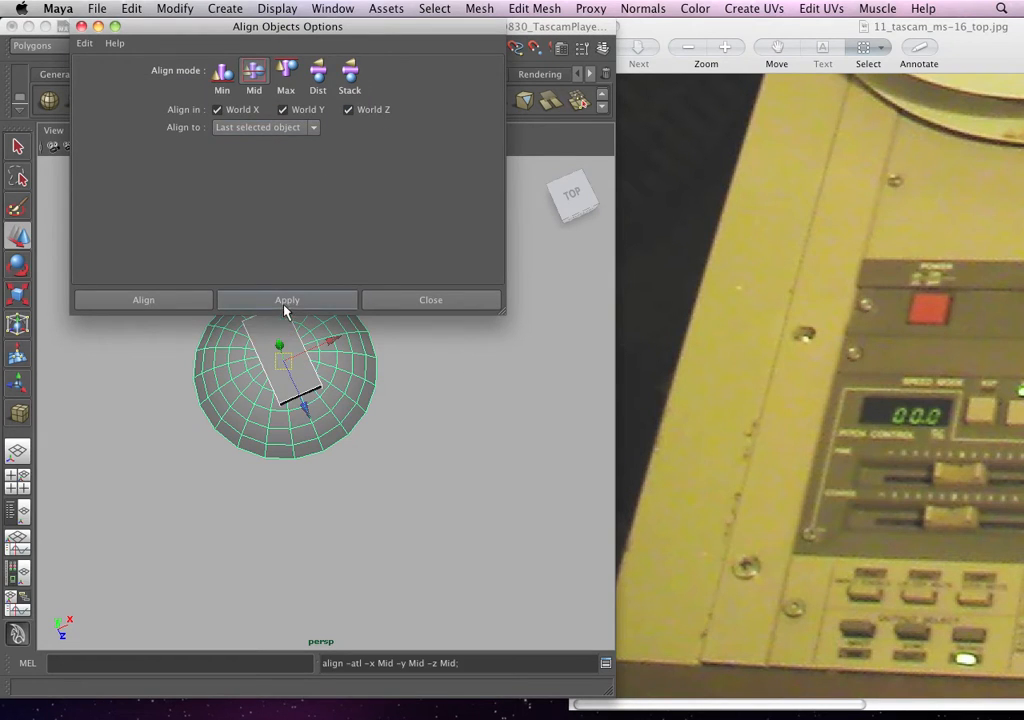
{"action": "left_click", "coordinate": [81, 26]}
Step: Raise the cube above the dome to a Translate Y of about 3.583
{"action": "left_click_drag", "start_coordinate": [371, 342], "coordinate": [416, 336], "text": "alt"}
{"action": "left_click", "coordinate": [293, 340]}
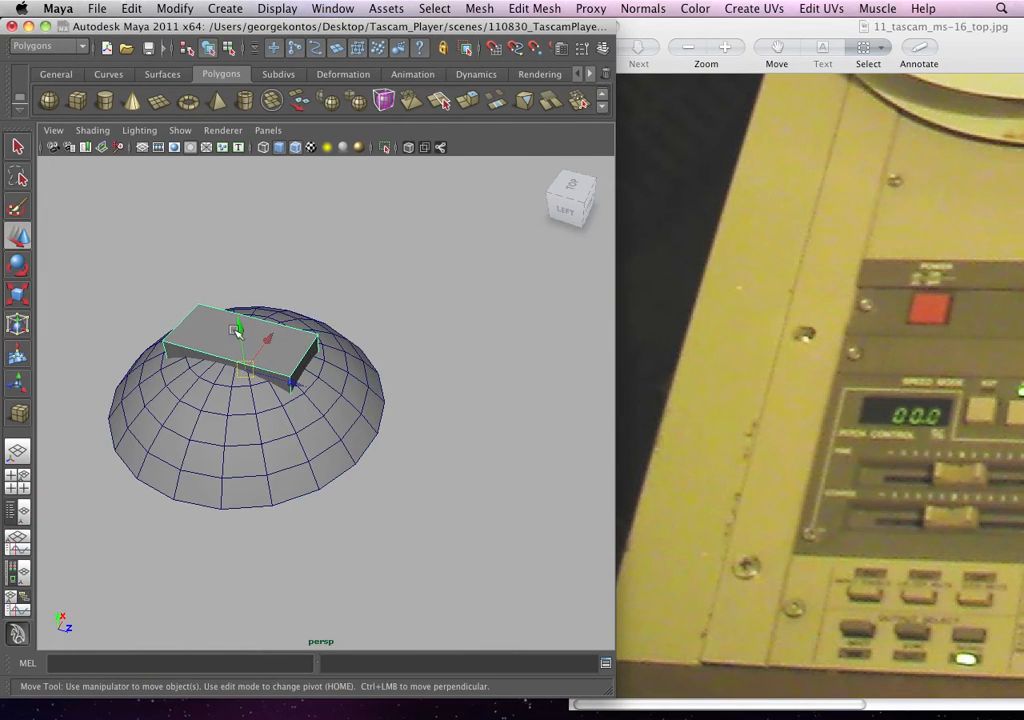
{"action": "left_click_drag", "start_coordinate": [237, 330], "coordinate": [245, 238], "text": "alt"}
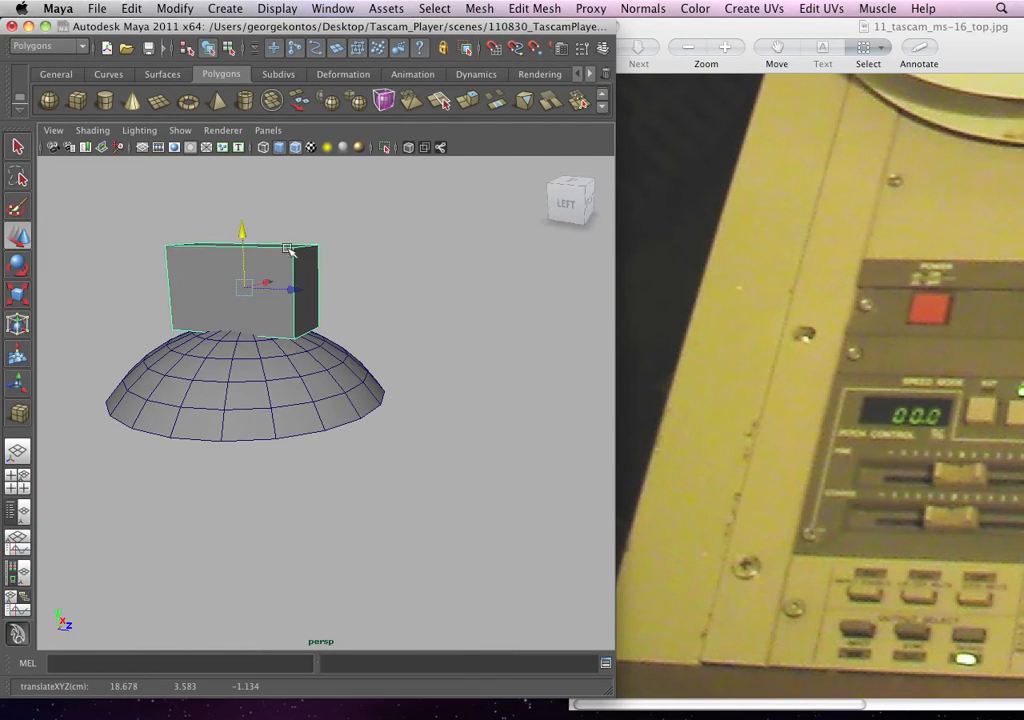
Step: Display the cube's channels and creation inputs and reduce its height to 0.691 and its width to 0.801
{"action": "key", "text": "ctrl+a"}
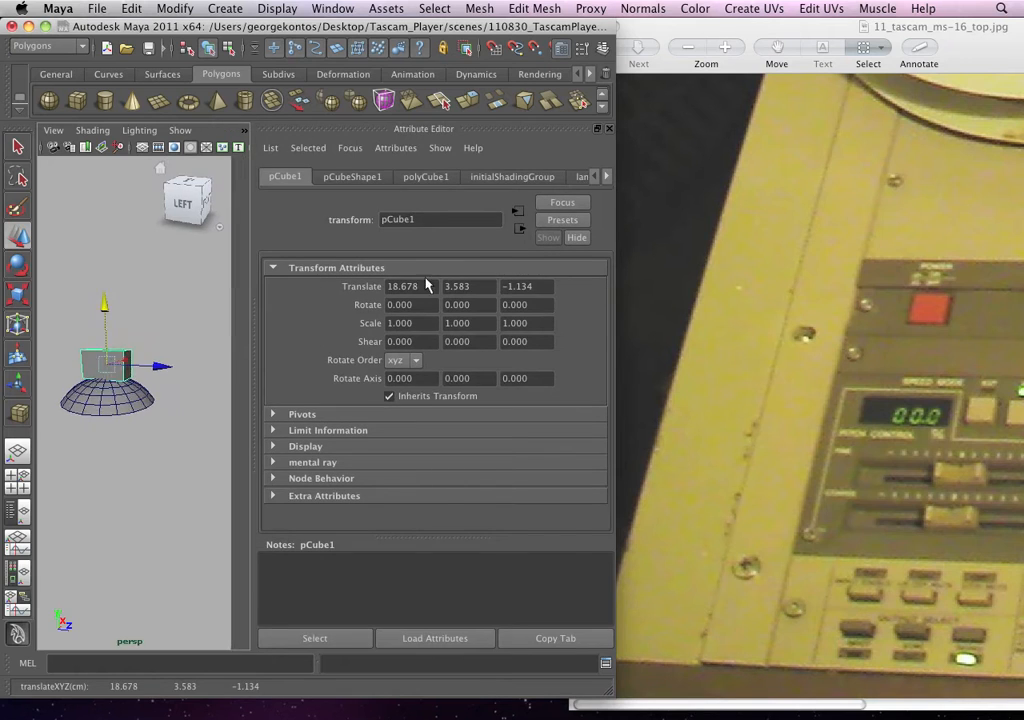
{"action": "key", "text": "ctrl+a"}
{"action": "right_click_drag", "start_coordinate": [208, 345], "coordinate": [276, 386], "text": "alt"}
{"action": "middle_click_drag", "start_coordinate": [276, 386], "coordinate": [326, 468], "text": "alt"}
{"action": "right_click_drag", "start_coordinate": [326, 468], "coordinate": [308, 440], "text": "alt"}
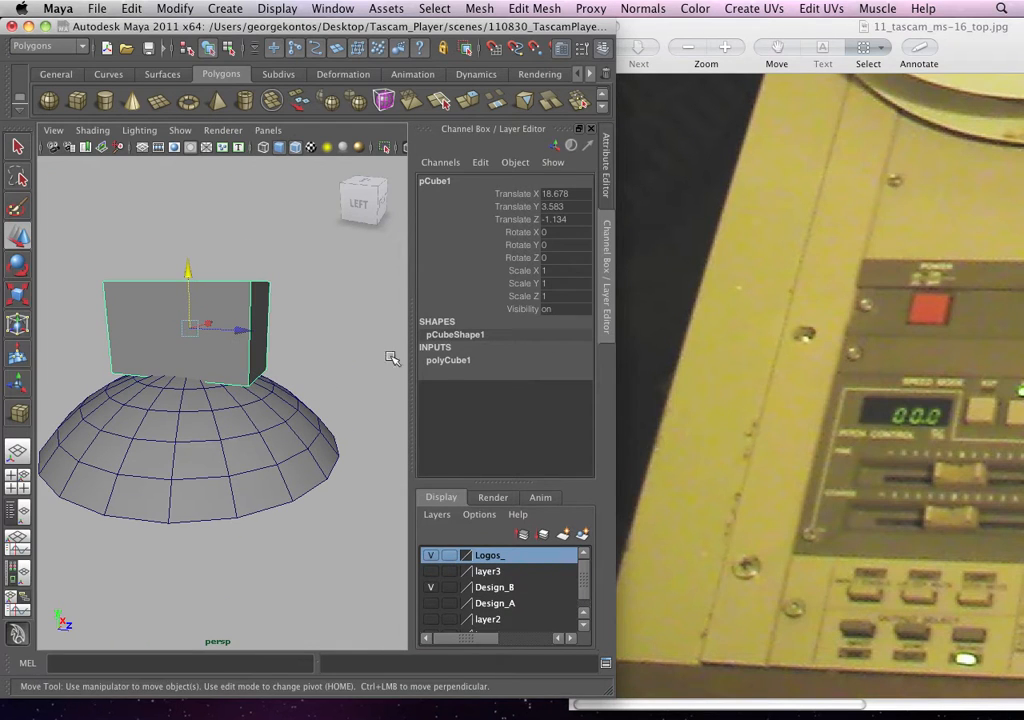
{"action": "left_click", "coordinate": [456, 361]}
{"action": "left_click", "coordinate": [538, 385]}
{"action": "middle_click_drag", "start_coordinate": [328, 379], "coordinate": [325, 377]}
{"action": "left_click_drag", "start_coordinate": [325, 377], "coordinate": [265, 430], "text": "alt"}
{"action": "left_click", "coordinate": [526, 373]}
{"action": "middle_click_drag", "start_coordinate": [320, 368], "coordinate": [314, 370]}
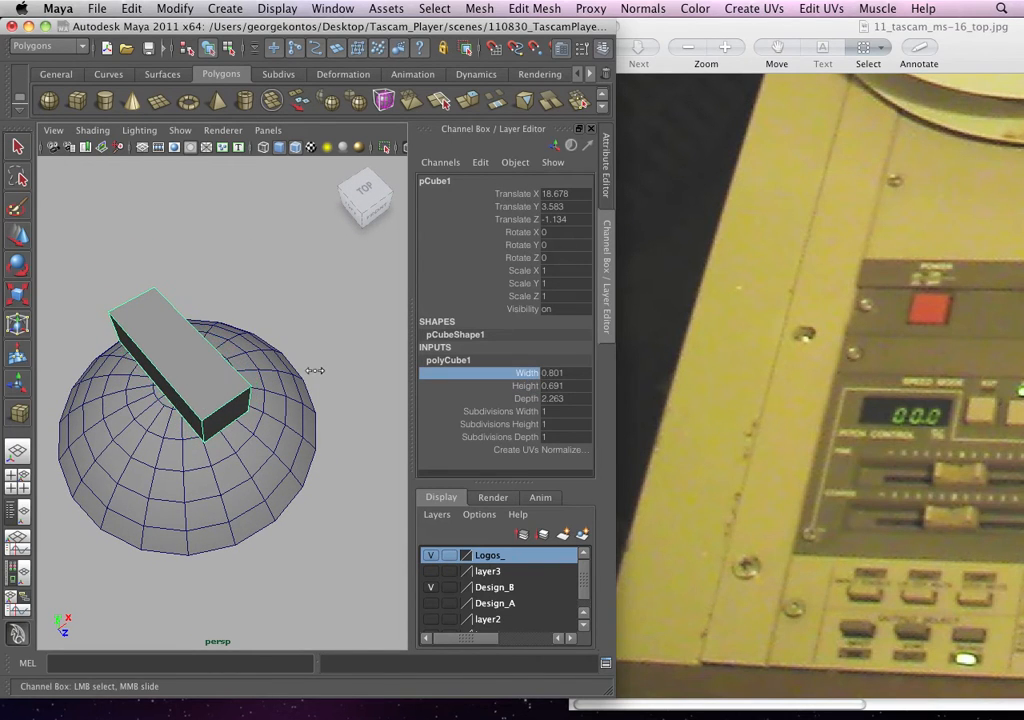
Step: Divide the cube into three segments along its depth by setting Subdivisions Depth to 3
{"action": "left_click_drag", "start_coordinate": [310, 386], "coordinate": [380, 370], "text": "alt"}
{"action": "left_click", "coordinate": [503, 424]}
{"action": "left_click", "coordinate": [500, 437]}
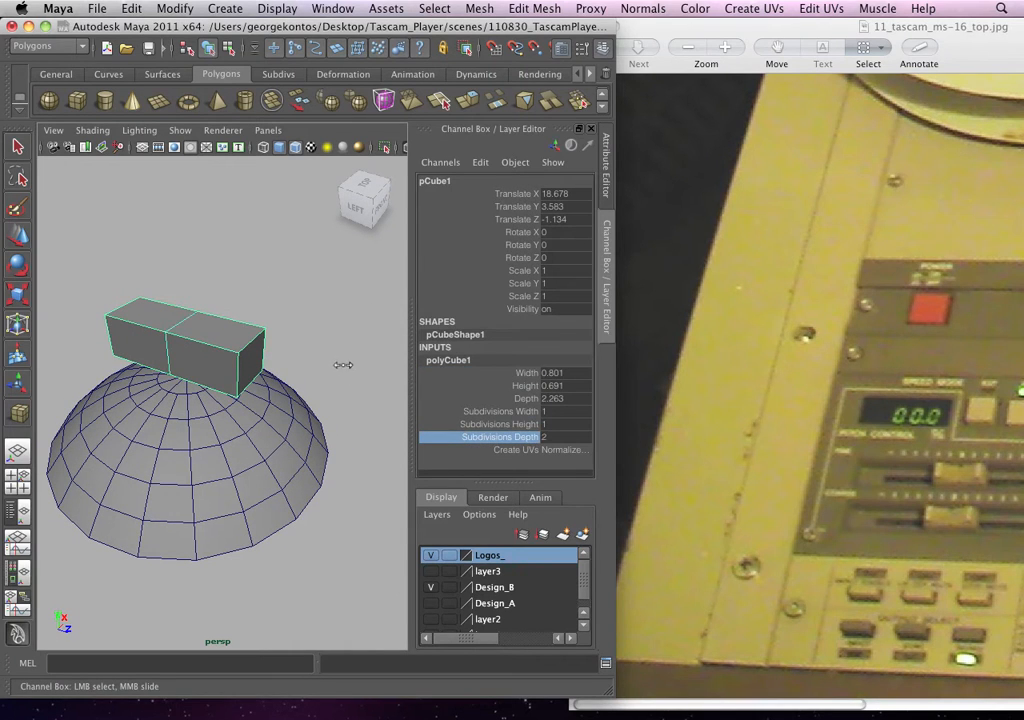
{"action": "middle_click_drag", "start_coordinate": [343, 365], "coordinate": [350, 364]}
{"action": "left_click_drag", "start_coordinate": [307, 358], "coordinate": [228, 358], "text": "alt"}
{"action": "right_click_drag", "start_coordinate": [226, 355], "coordinate": [228, 389]}
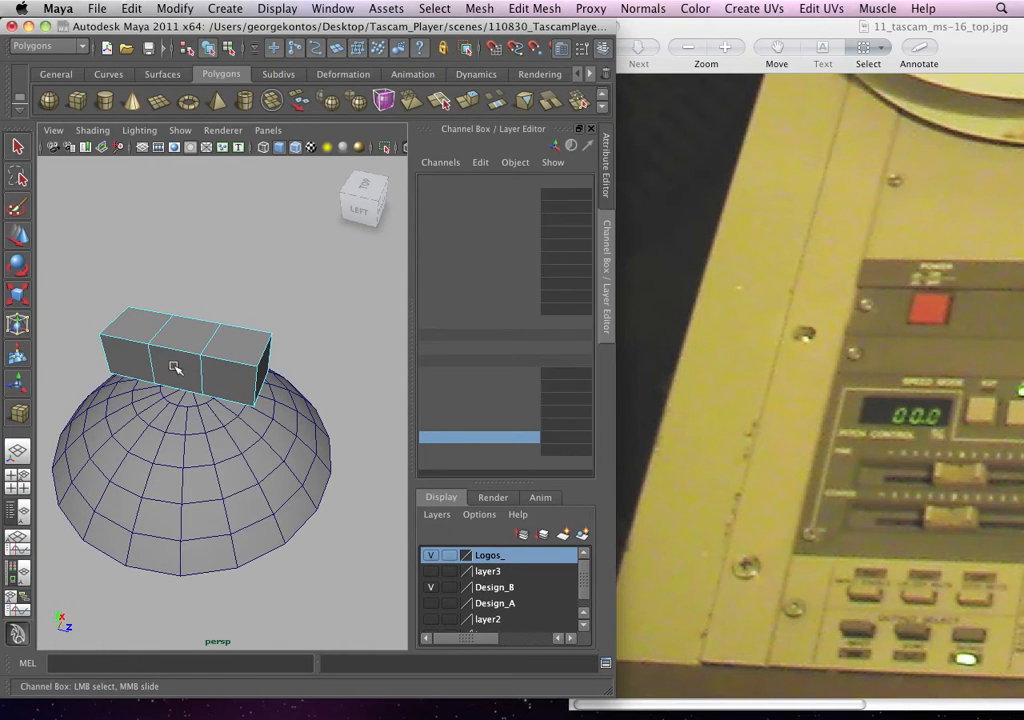
{"action": "left_click", "coordinate": [174, 366]}
{"action": "left_click_drag", "start_coordinate": [228, 378], "coordinate": [53, 377], "text": "alt"}
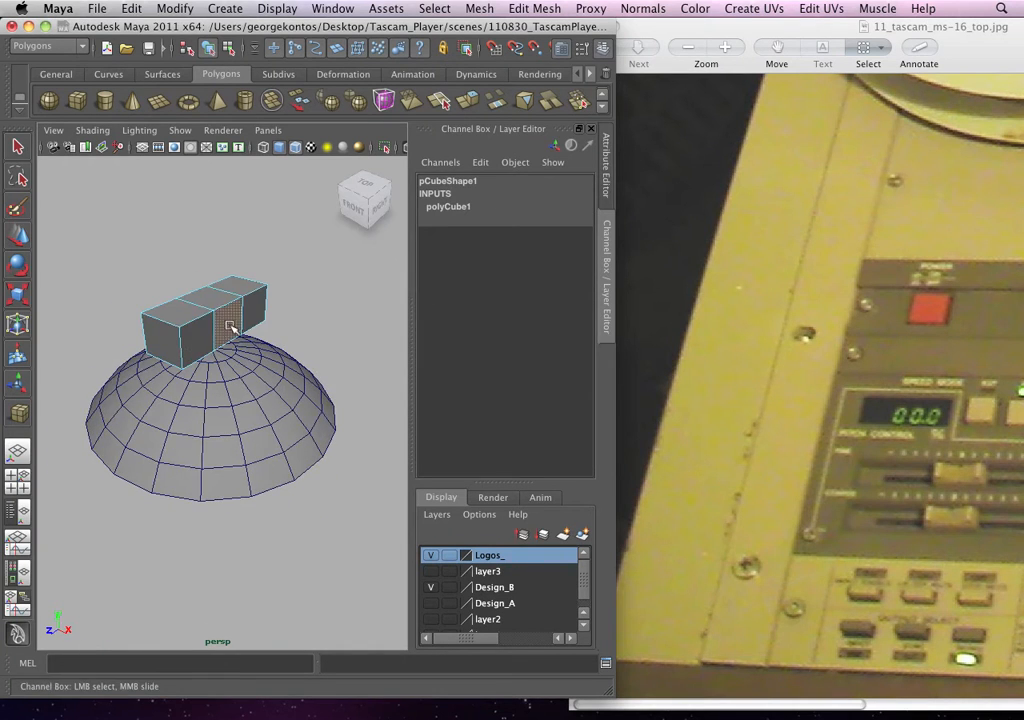
{"action": "left_click_drag", "start_coordinate": [229, 327], "coordinate": [326, 384], "text": "alt"}
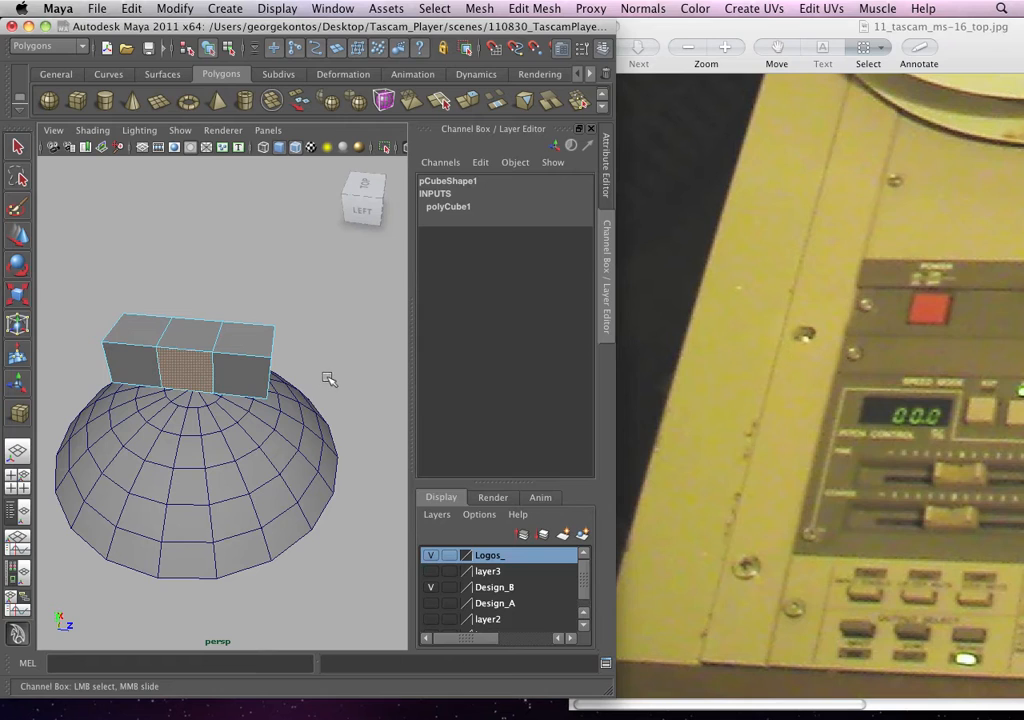
{"action": "left_click_drag", "start_coordinate": [258, 270], "coordinate": [247, 347], "text": "alt"}
{"action": "right_click", "coordinate": [244, 347]}
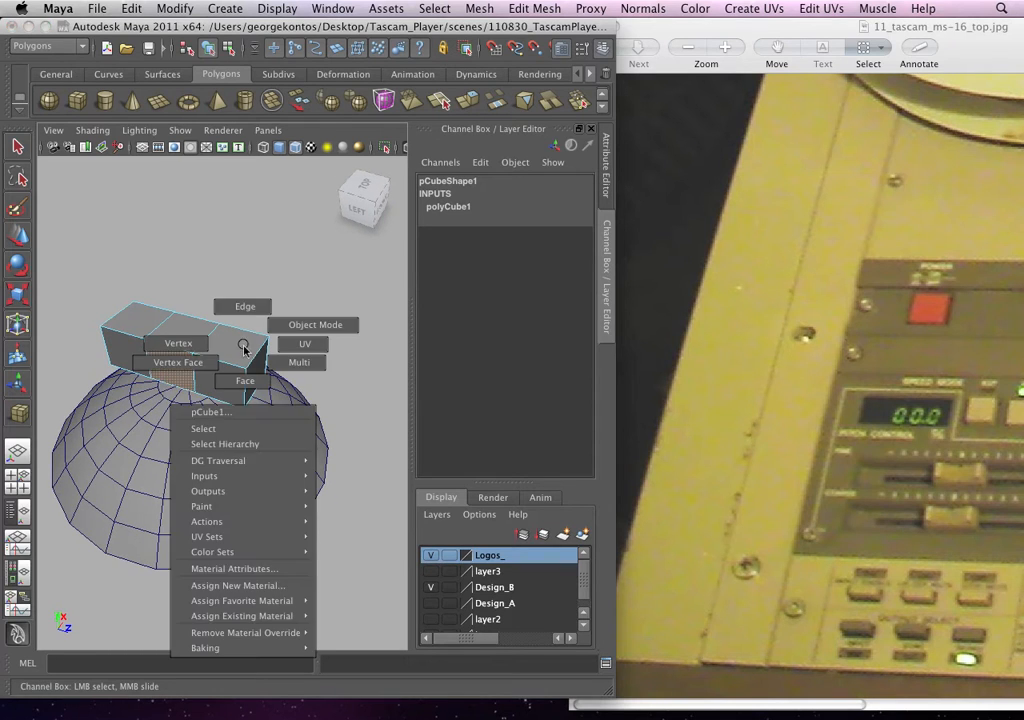
{"action": "left_click", "coordinate": [251, 345]}
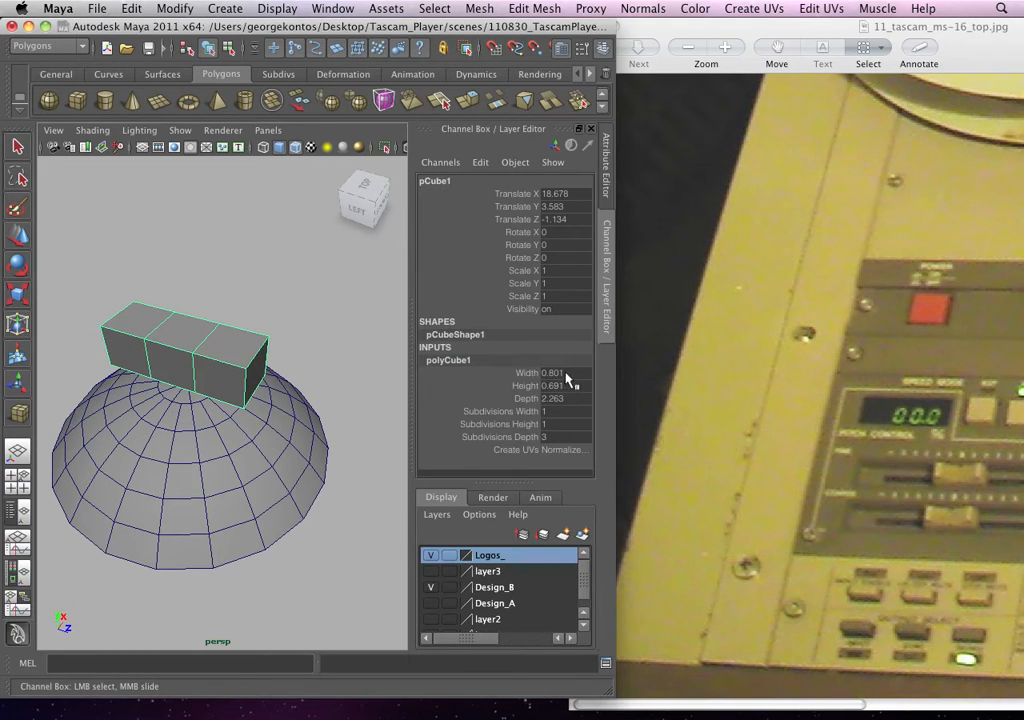
Step: Set the cube's width and height both to 0.8
{"action": "left_click", "coordinate": [567, 374]}
{"action": "left_click", "coordinate": [567, 386]}
{"action": "key", "text": "Return"}
{"action": "left_click", "coordinate": [571, 400]}
{"action": "type", "text": "0.8"}
{"action": "key", "text": "Return"}
Step: Set the cube's depth to 2.3 and return it to unsmoothed display
{"action": "left_click_drag", "start_coordinate": [304, 379], "coordinate": [365, 390], "text": "alt"}
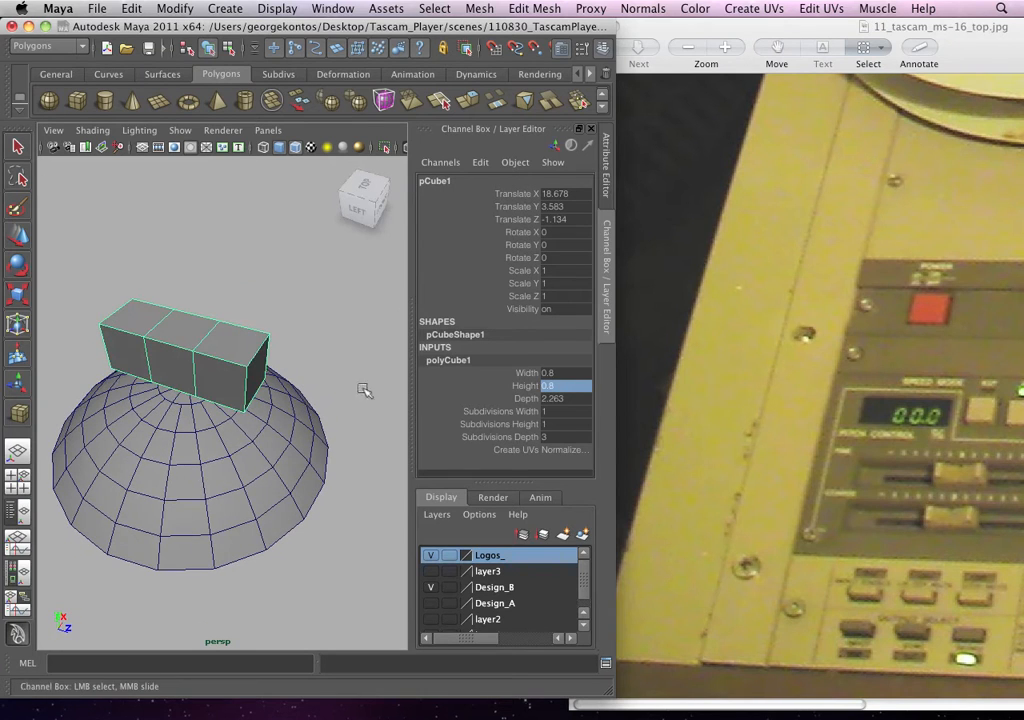
{"action": "left_click", "coordinate": [569, 399]}
{"action": "type", "text": "2"}
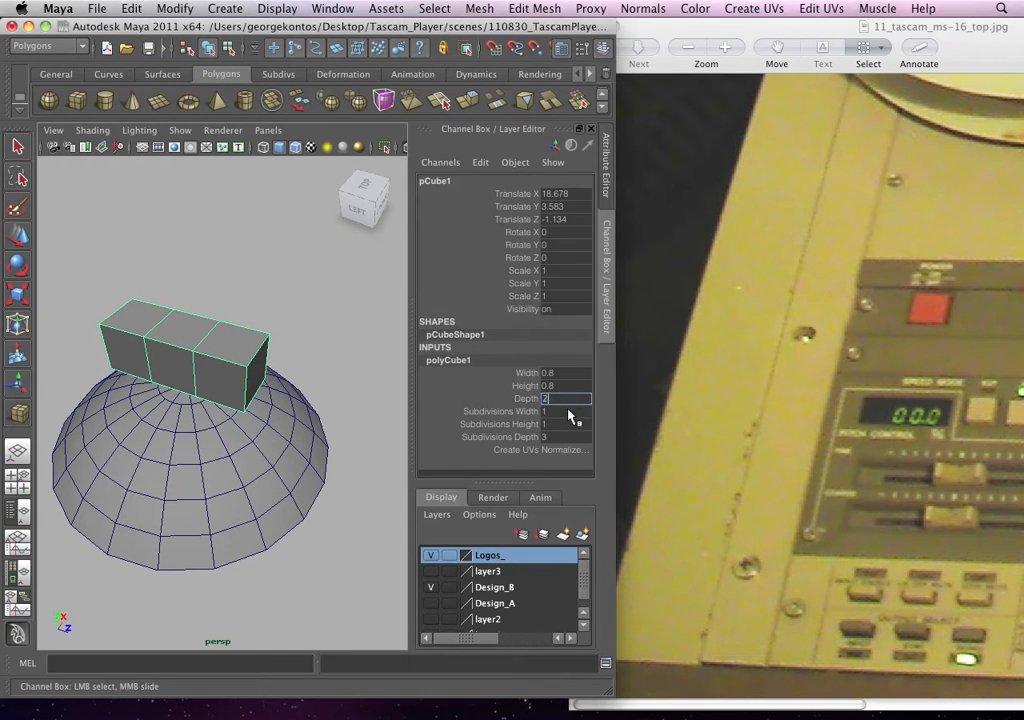
{"action": "key", "text": "Return"}
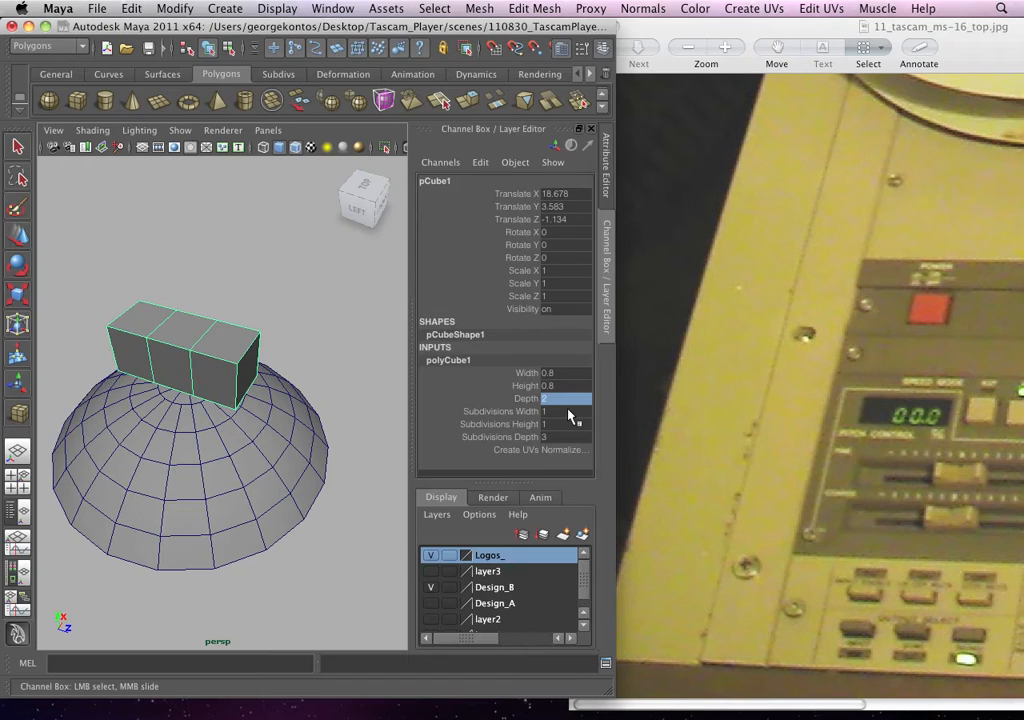
{"action": "key", "text": "3"}
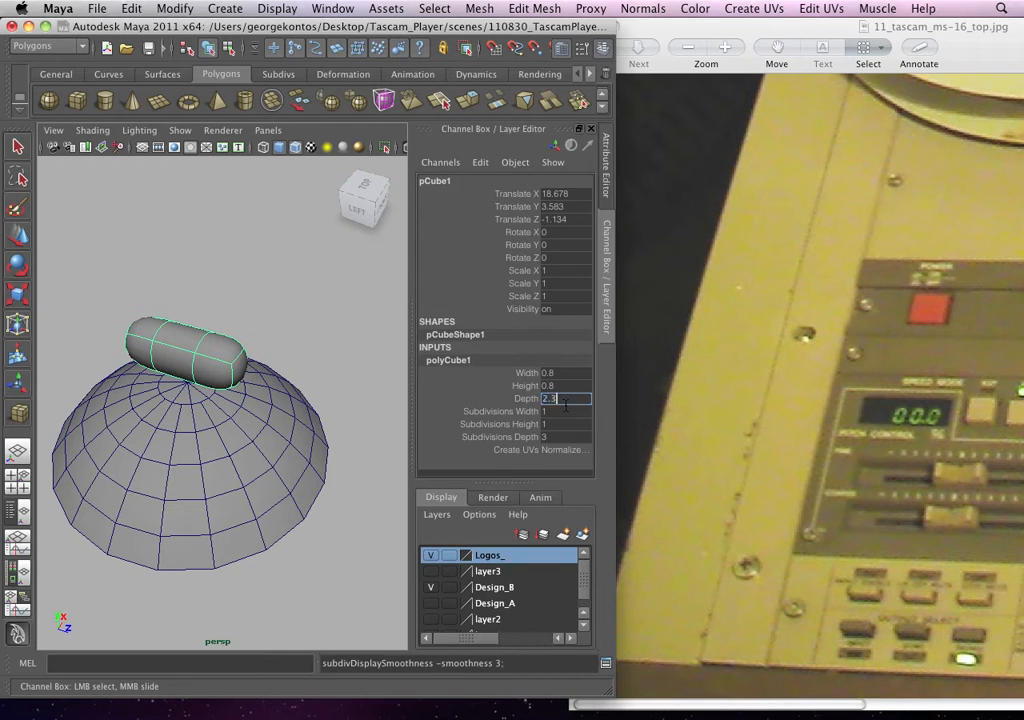
{"action": "key", "text": "Return"}
{"action": "key", "text": "1"}
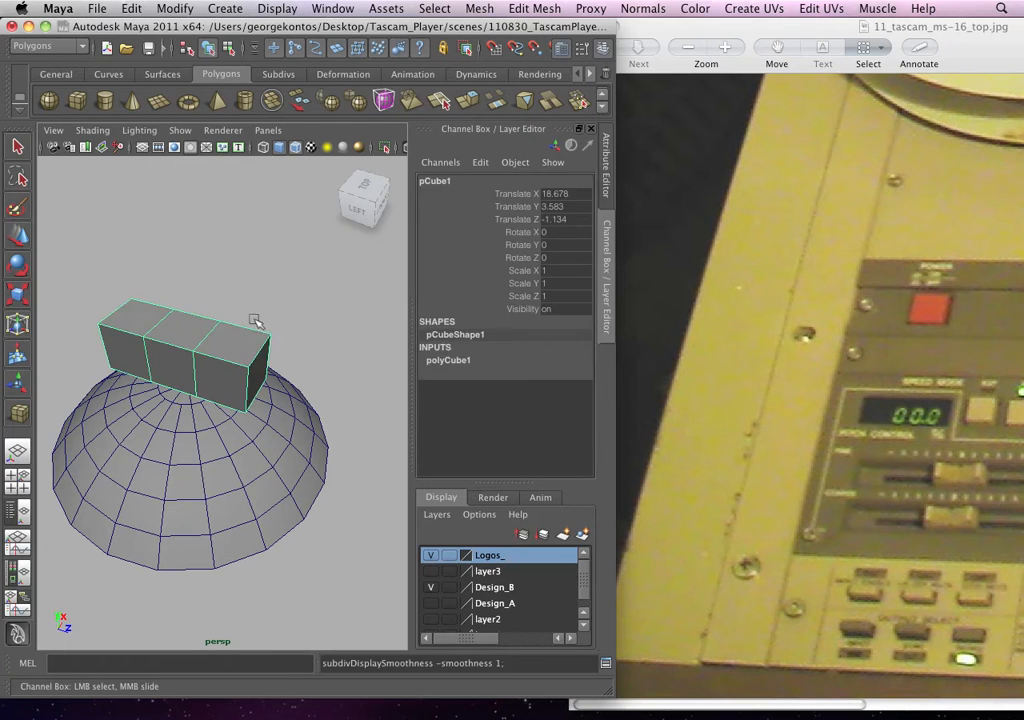
Step: Select the middle face on each of the cube's two long sides, checking the selection in wireframe
{"action": "left_click", "coordinate": [256, 321]}
{"action": "left_click", "coordinate": [256, 373]}
{"action": "left_click_drag", "start_coordinate": [258, 383], "coordinate": [368, 390], "text": "alt"}
{"action": "right_click_drag", "start_coordinate": [277, 368], "coordinate": [273, 404]}
{"action": "left_click_drag", "start_coordinate": [236, 413], "coordinate": [330, 368], "text": "alt"}
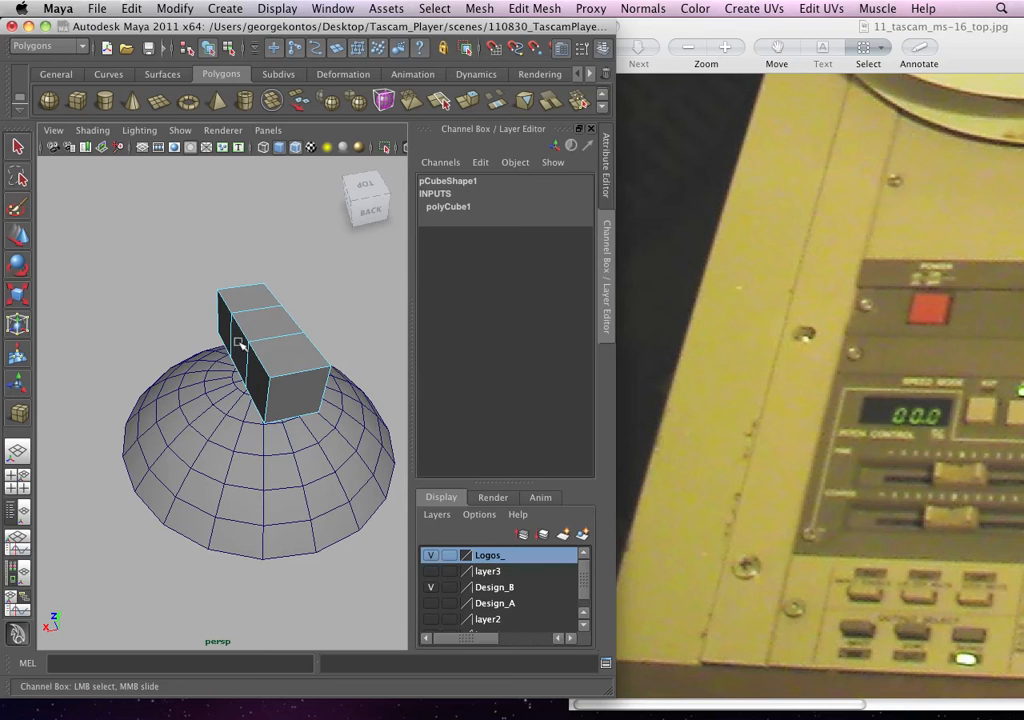
{"action": "left_click_drag", "start_coordinate": [245, 383], "coordinate": [73, 377], "text": "alt"}
{"action": "key", "text": "4"}
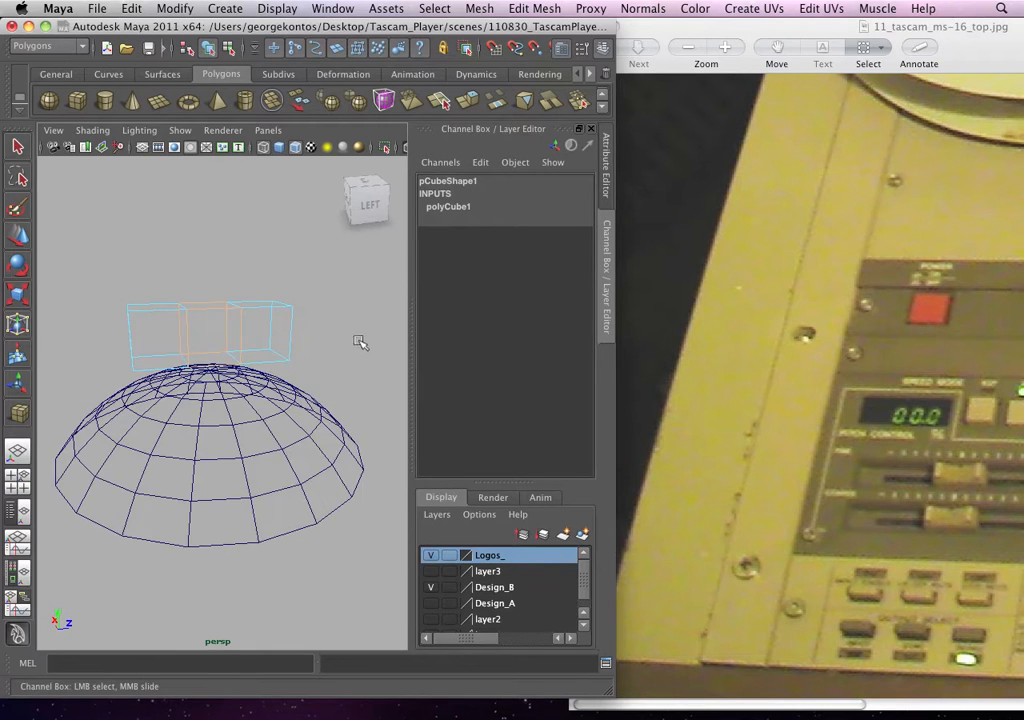
{"action": "mouse_move", "coordinate": [359, 343]}
{"action": "left_mouse_down", "text": "alt"}
{"action": "mouse_move", "coordinate": [245, 413]}
{"action": "mouse_move", "coordinate": [256, 360]}
{"action": "mouse_move", "coordinate": [310, 340]}
{"action": "left_mouse_up", "text": "alt"}
{"action": "key", "text": "5"}
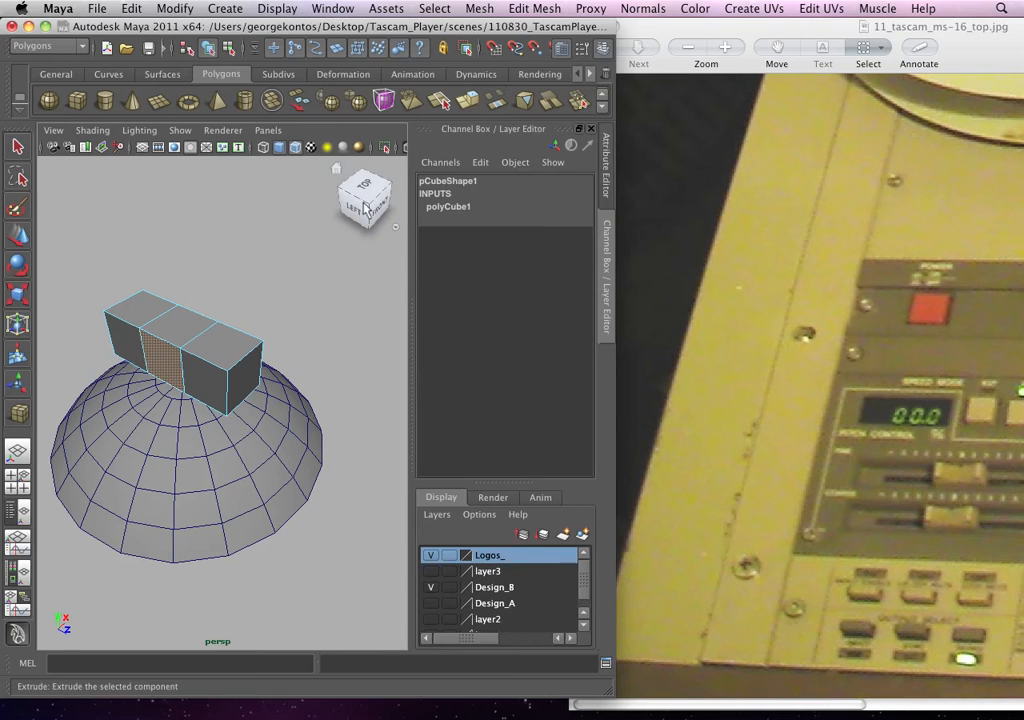
Step: Extrude the two selected middle faces outward to form a cross, and return the cube to object mode
{"action": "left_click_drag", "start_coordinate": [228, 334], "coordinate": [294, 329], "text": "alt"}
{"action": "right_click_drag", "start_coordinate": [197, 316], "coordinate": [238, 240]}
{"action": "left_click", "coordinate": [236, 203]}
{"action": "mouse_move", "coordinate": [229, 281]}
{"action": "left_mouse_down", "text": "alt"}
{"action": "mouse_move", "coordinate": [250, 285]}
{"action": "mouse_move", "coordinate": [243, 290]}
{"action": "left_mouse_up", "text": "alt"}
Step: Scale the cross uniformly to about 0.753 and lower it into the dome's top to a Translate Y of about 2.785
{"action": "left_click", "coordinate": [217, 357]}
{"action": "mouse_move", "coordinate": [216, 366]}
{"action": "left_mouse_down", "text": "alt"}
{"action": "mouse_move", "coordinate": [267, 328]}
{"action": "mouse_move", "coordinate": [203, 358]}
{"action": "left_mouse_up", "text": "alt"}
{"action": "key", "text": "r"}
{"action": "middle_click_drag", "start_coordinate": [221, 391], "coordinate": [209, 393]}
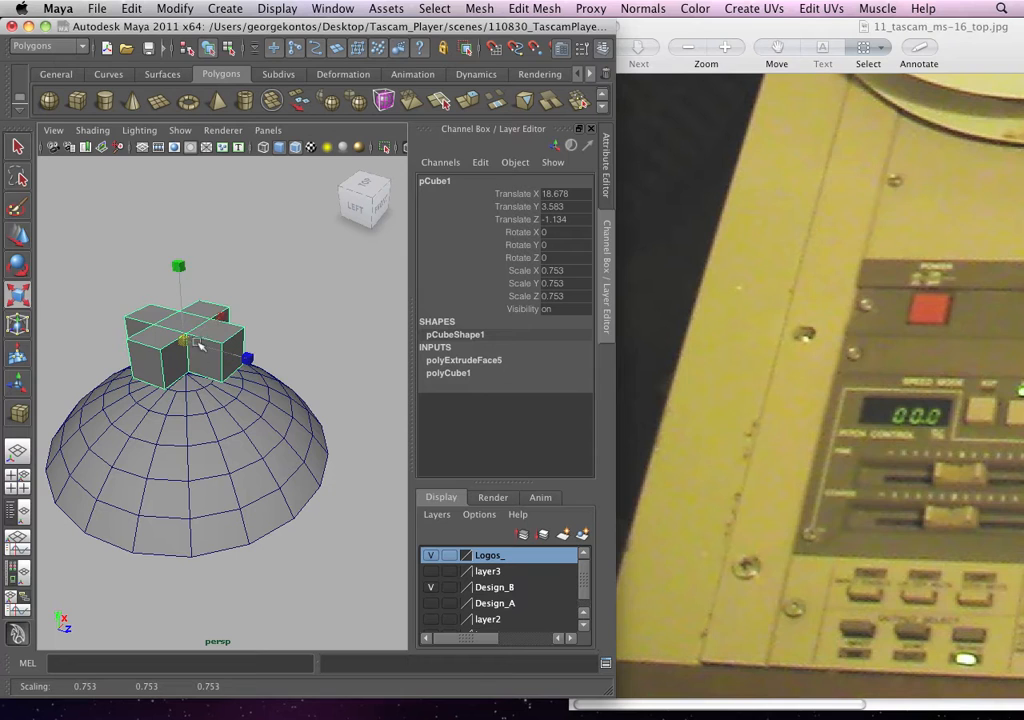
{"action": "key", "text": "w"}
{"action": "left_click_drag", "start_coordinate": [188, 288], "coordinate": [186, 310]}
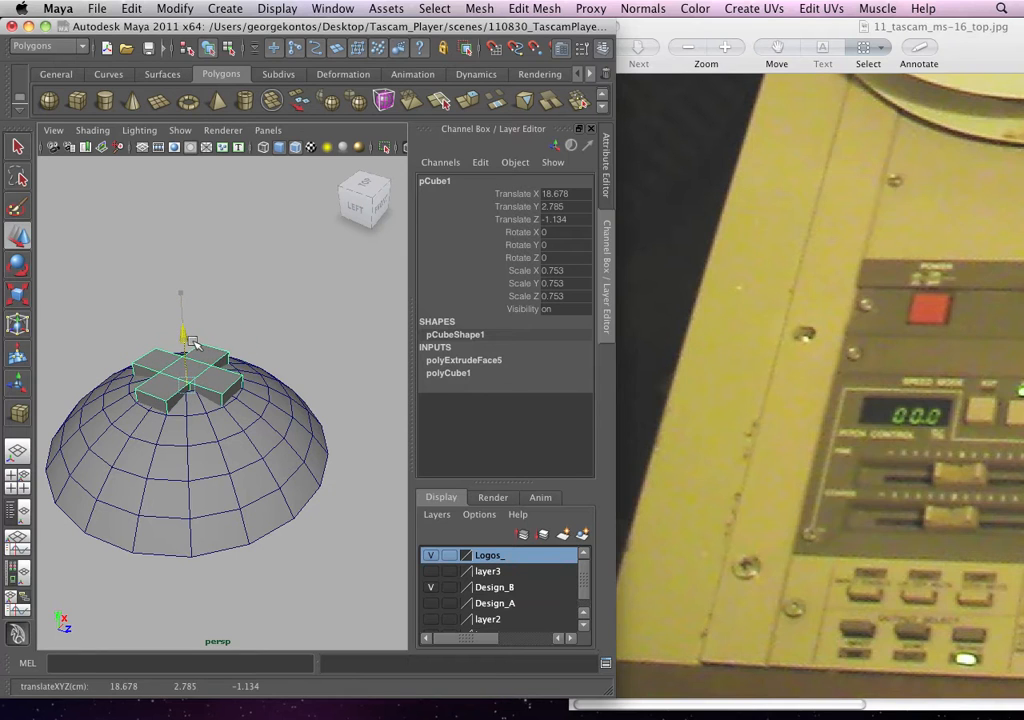
Step: Scale the cross uniformly down to about 0.653 while checking its fit against the dome's top
{"action": "left_click_drag", "start_coordinate": [203, 370], "coordinate": [254, 411], "text": "alt"}
{"action": "scroll", "coordinate": [250, 425], "scroll_direction": "up", "scroll_amount": 5}
{"action": "key", "text": "r"}
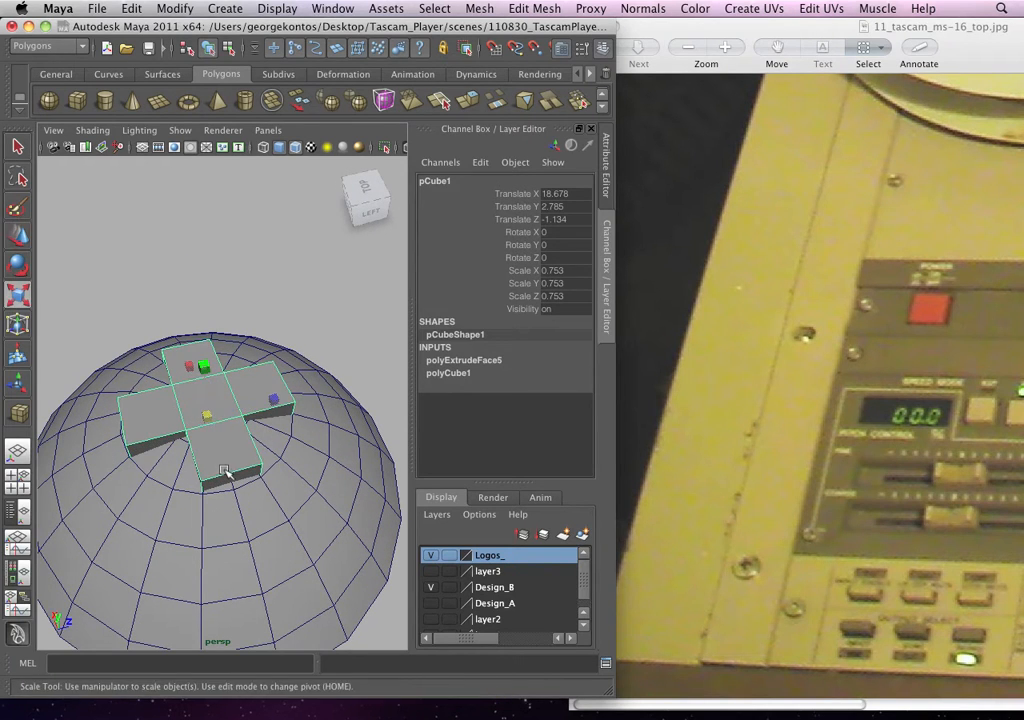
{"action": "left_click_drag", "start_coordinate": [226, 471], "coordinate": [255, 420]}
{"action": "left_click", "coordinate": [245, 415]}
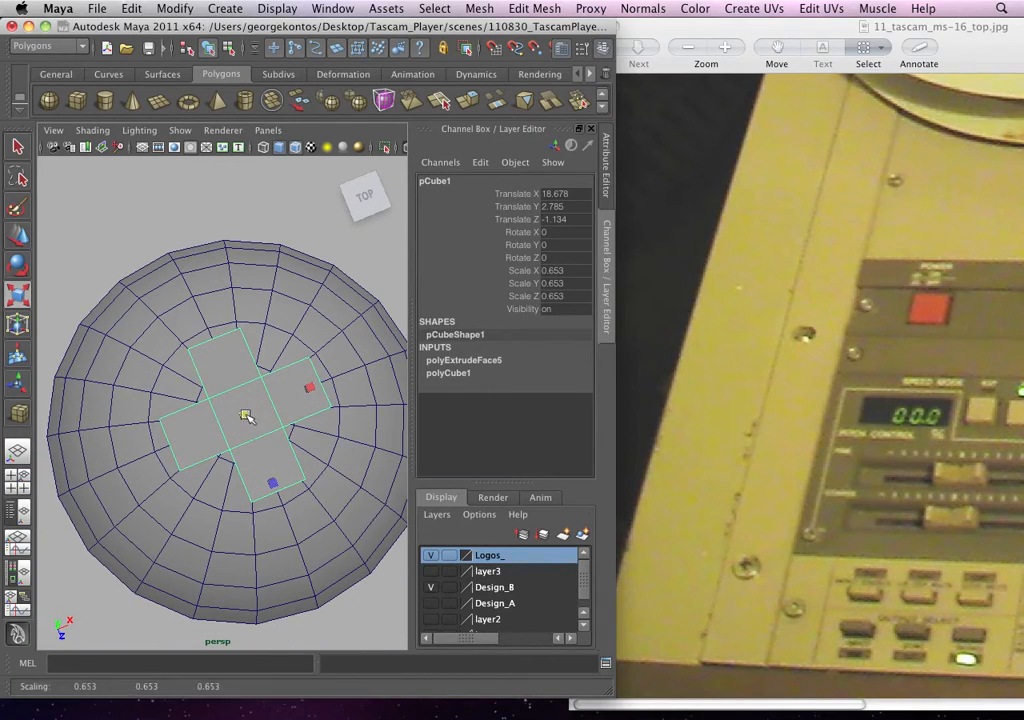
Step: In the top view, narrow both arms of the cross by scaling each arm's vertices inward, and return to object mode
{"action": "scroll", "coordinate": [235, 409], "scroll_direction": "down", "scroll_amount": 5}
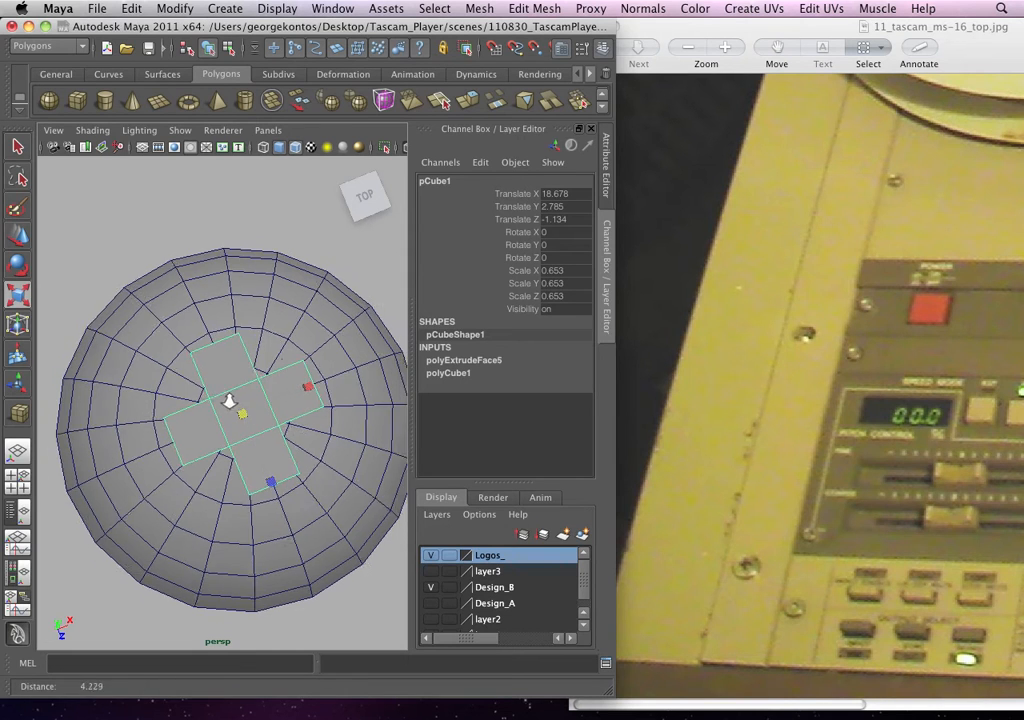
{"action": "left_click_drag", "start_coordinate": [235, 411], "coordinate": [212, 382], "text": "alt"}
{"action": "key", "text": "space"}
{"action": "middle_click_drag", "start_coordinate": [239, 368], "coordinate": [246, 344], "text": "alt"}
{"action": "scroll", "coordinate": [196, 395], "scroll_direction": "down", "scroll_amount": 5}
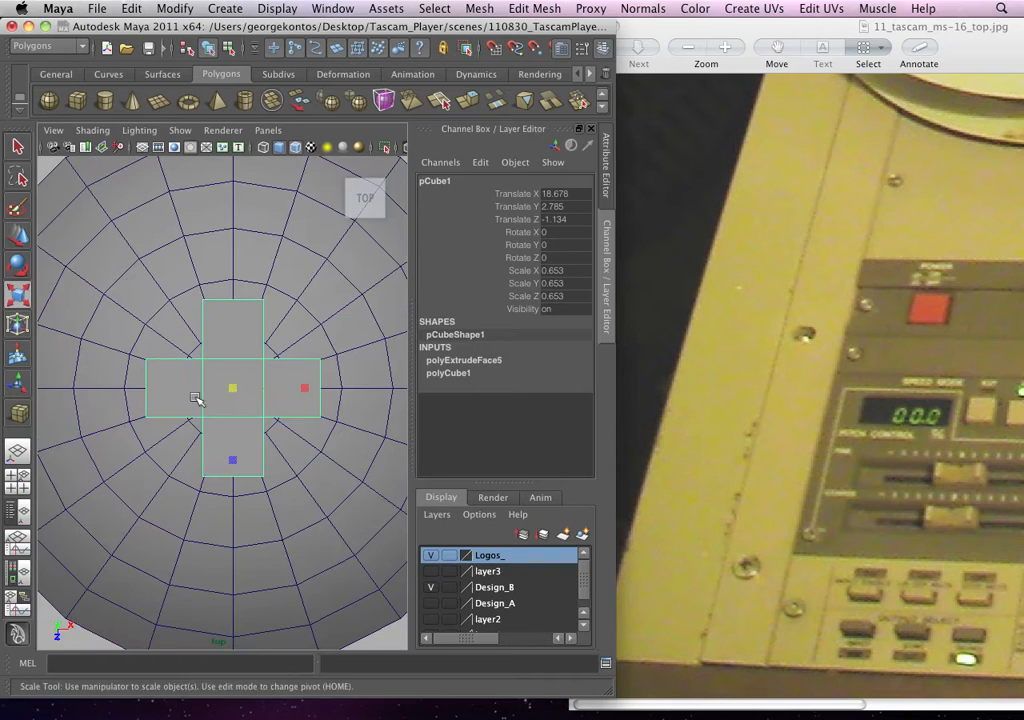
{"action": "middle_click_drag", "start_coordinate": [194, 396], "coordinate": [174, 406], "text": "alt"}
{"action": "right_click_drag", "start_coordinate": [213, 353], "coordinate": [158, 356]}
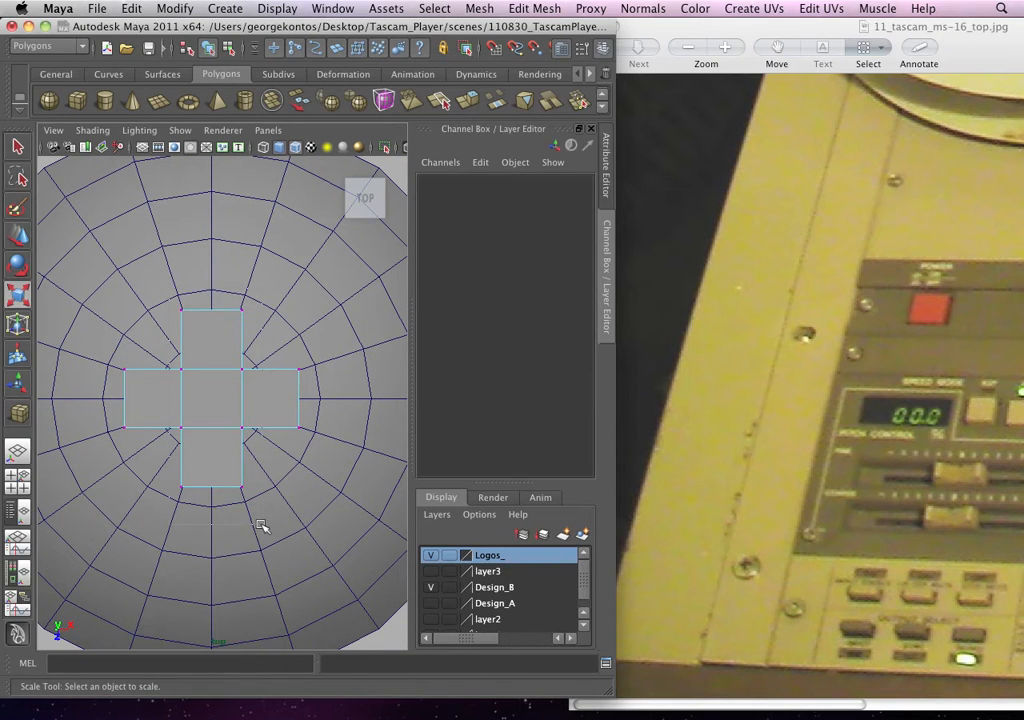
{"action": "left_click_drag", "start_coordinate": [257, 522], "coordinate": [258, 521]}
{"action": "left_click_drag", "start_coordinate": [141, 399], "coordinate": [147, 399]}
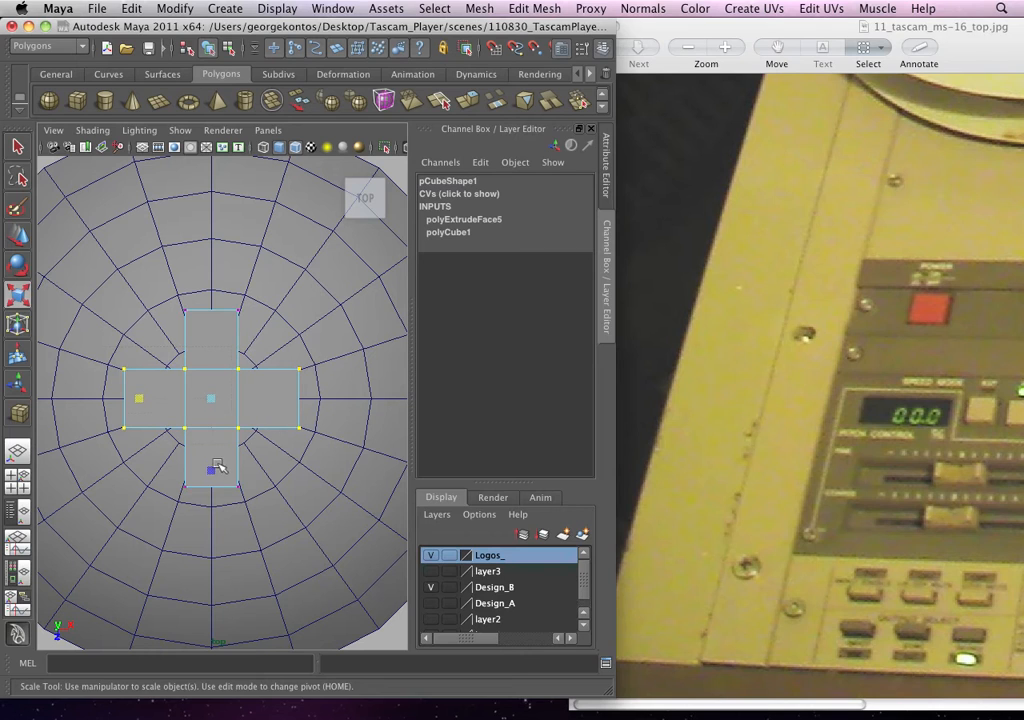
{"action": "left_click_drag", "start_coordinate": [218, 467], "coordinate": [215, 469]}
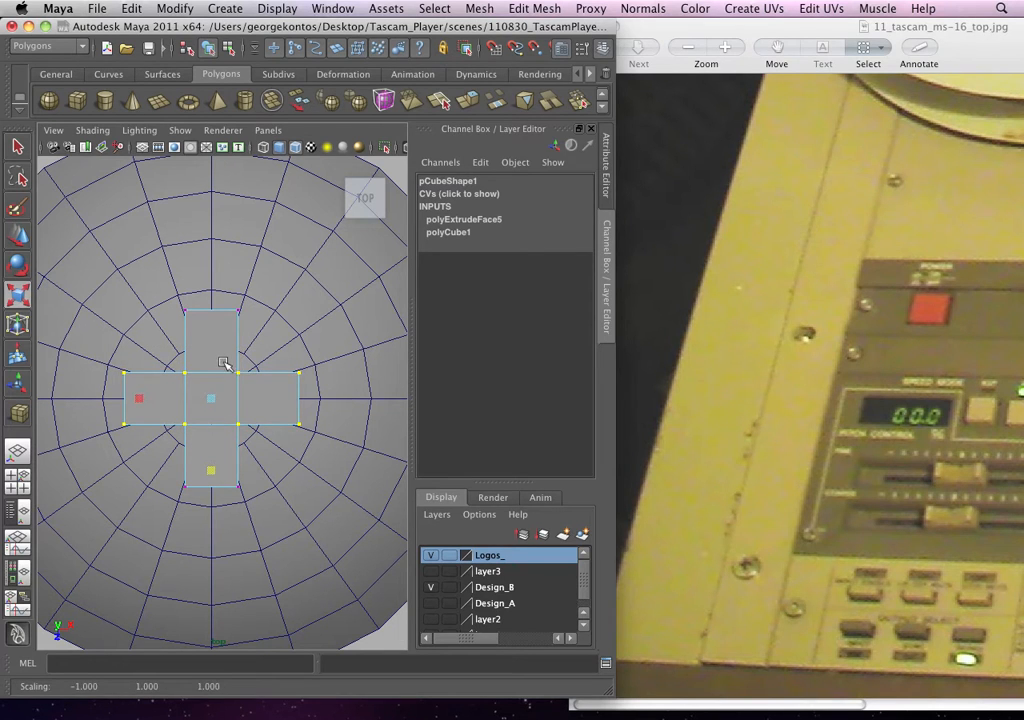
{"action": "right_click_drag", "start_coordinate": [225, 365], "coordinate": [280, 345]}
Step: Raise the cross in the perspective view to a Translate Y of about 2.804
{"action": "key", "text": "space"}
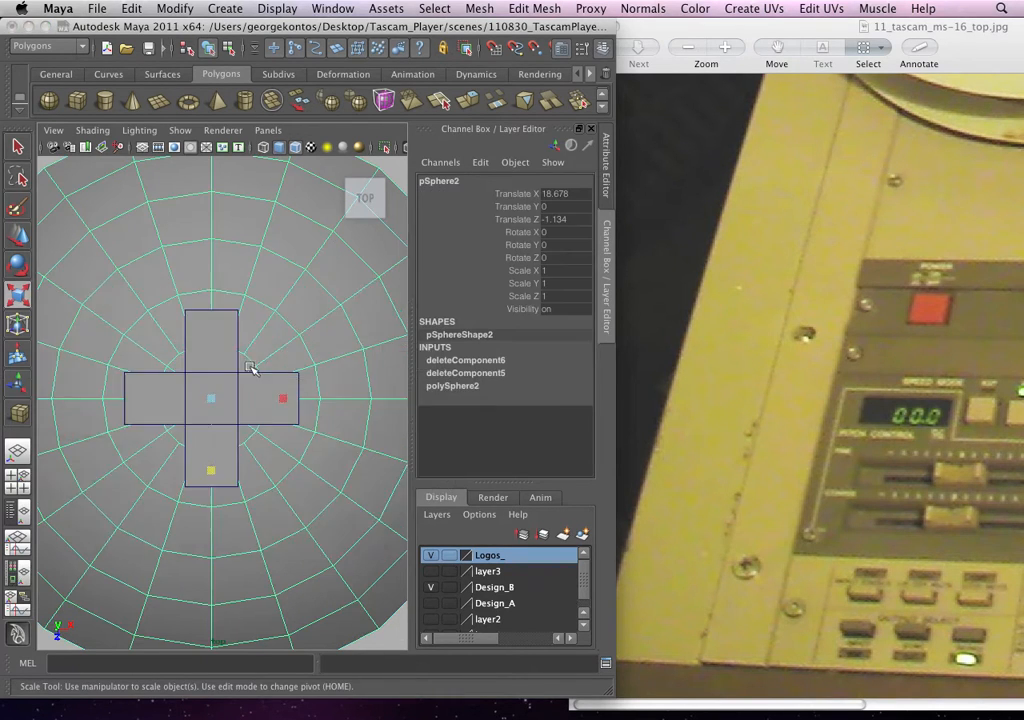
{"action": "left_click_drag", "start_coordinate": [250, 367], "coordinate": [252, 342]}
{"action": "left_click_drag", "start_coordinate": [262, 342], "coordinate": [334, 345], "text": "alt"}
{"action": "right_click_drag", "start_coordinate": [334, 345], "coordinate": [270, 398], "text": "alt"}
{"action": "left_click", "coordinate": [259, 356]}
{"action": "left_click", "coordinate": [257, 346]}
{"action": "key", "text": "w"}
{"action": "mouse_move", "coordinate": [256, 331]}
{"action": "left_mouse_down"}
{"action": "mouse_move", "coordinate": [255, 343]}
{"action": "mouse_move", "coordinate": [257, 332]}
{"action": "mouse_move", "coordinate": [300, 325]}
{"action": "mouse_move", "coordinate": [393, 325]}
{"action": "mouse_move", "coordinate": [361, 293]}
{"action": "mouse_move", "coordinate": [361, 307]}
{"action": "mouse_move", "coordinate": [354, 299]}
{"action": "mouse_move", "coordinate": [248, 334]}
{"action": "left_mouse_up"}
{"action": "left_click_drag", "start_coordinate": [243, 392], "coordinate": [200, 372], "text": "alt"}
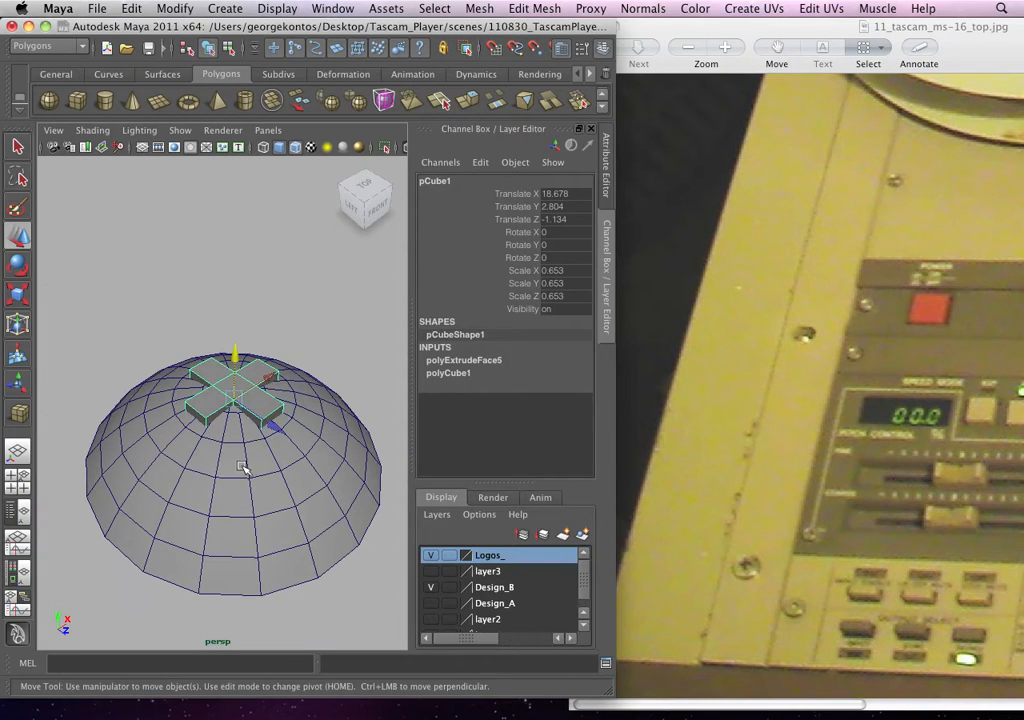
Step: Cut the cross out of the dome with a Boolean difference and deselect the result
{"action": "key", "text": "q"}
{"action": "left_click", "coordinate": [265, 277]}
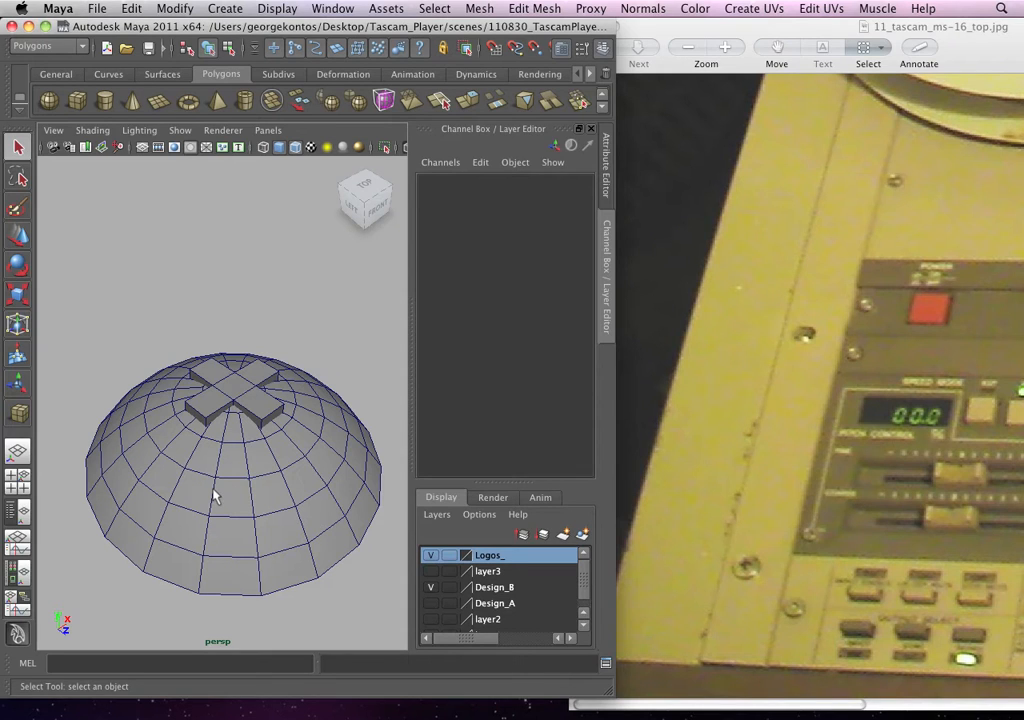
{"action": "left_click", "coordinate": [244, 466]}
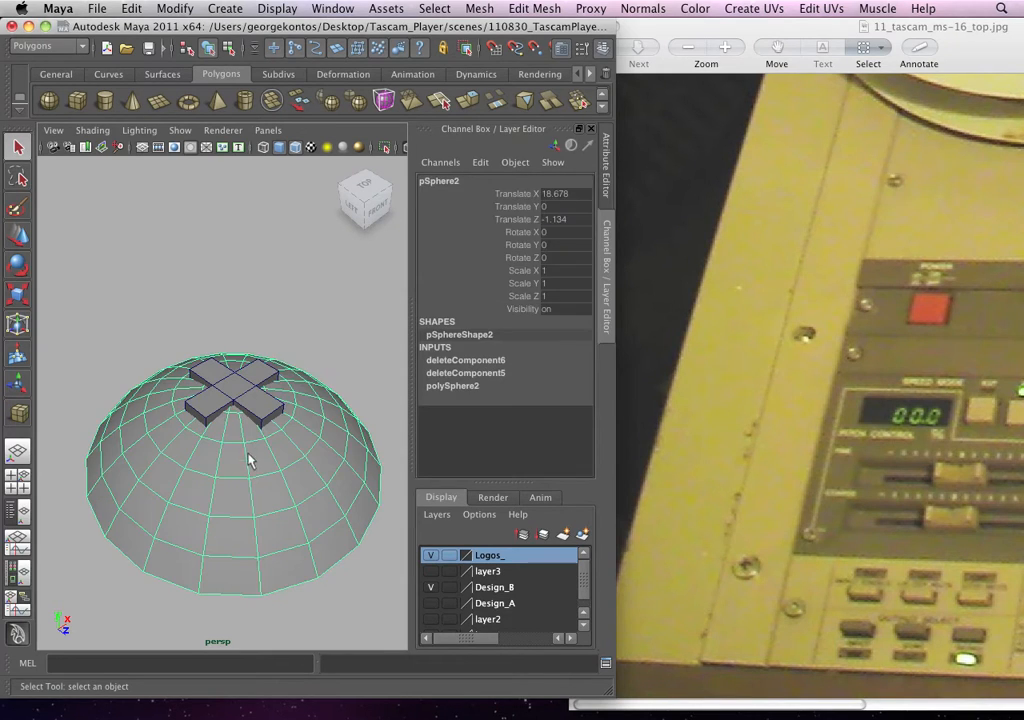
{"action": "left_click", "coordinate": [260, 398]}
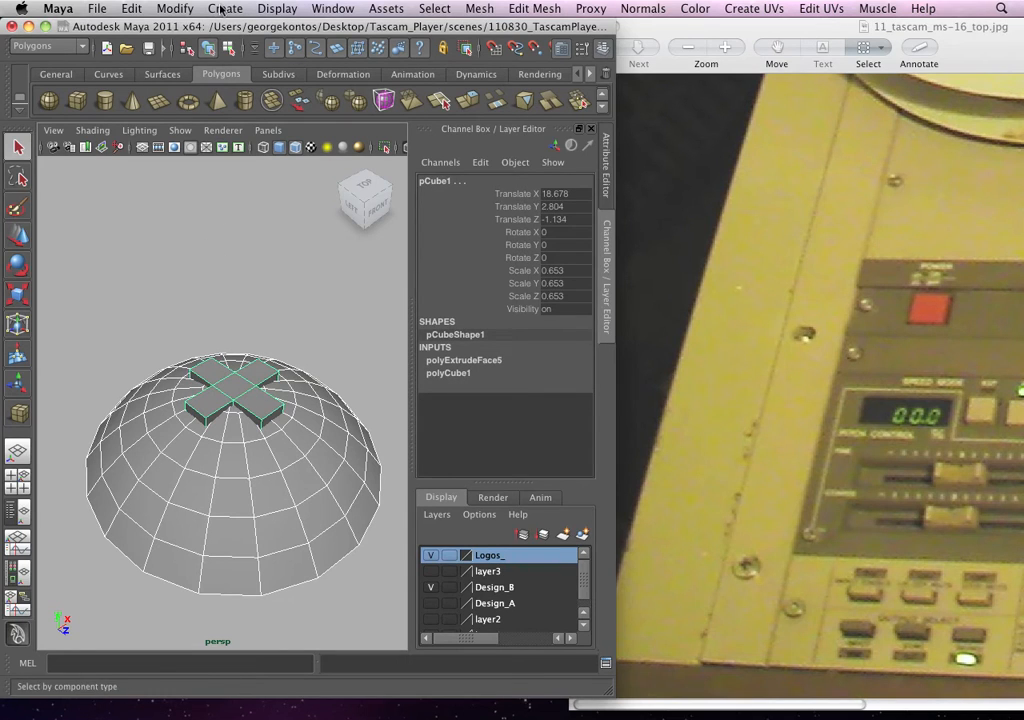
{"action": "left_click", "coordinate": [494, 12]}
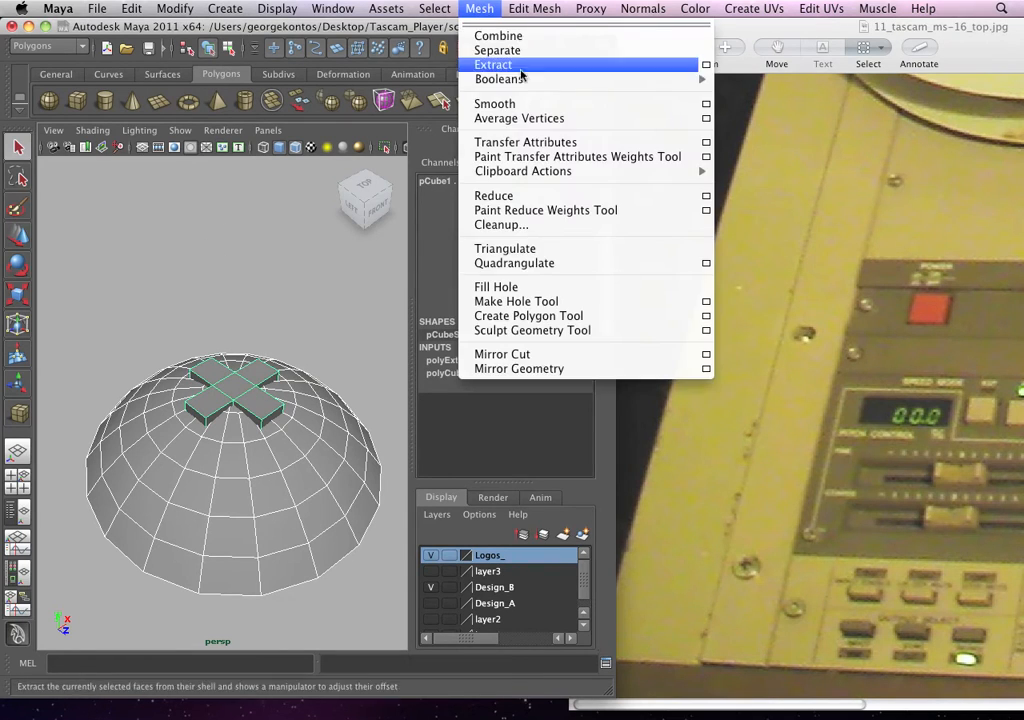
{"action": "mouse_move", "coordinate": [706, 79]}
{"action": "left_click", "coordinate": [765, 105]}
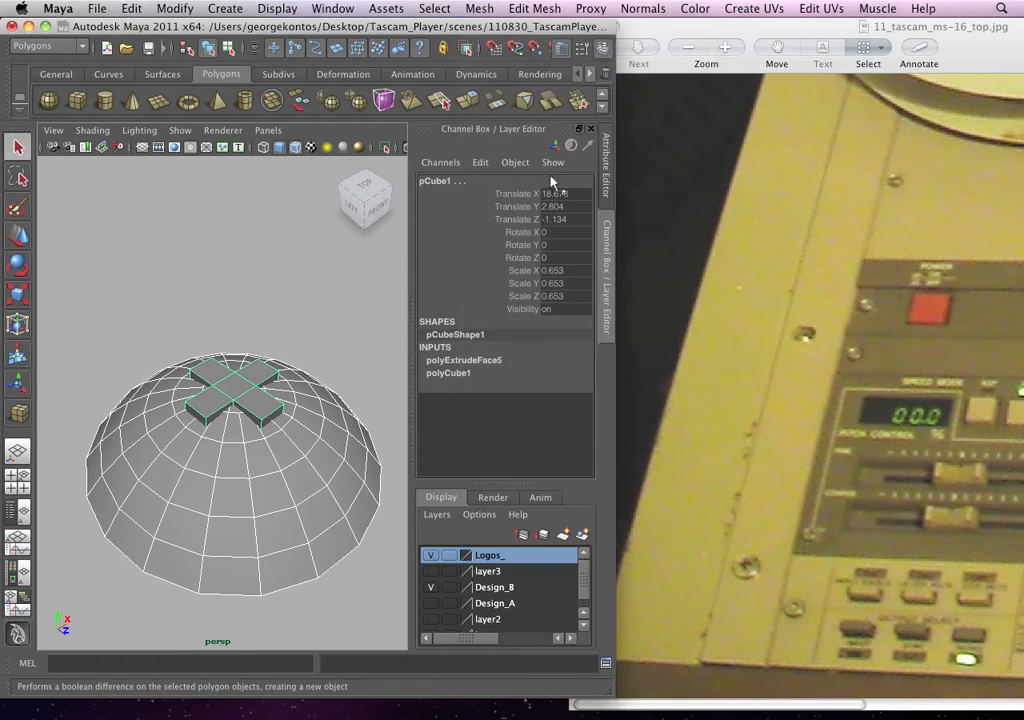
{"action": "left_click", "coordinate": [272, 318]}
Step: Preview the cut dome in smooth display and inspect the cross-shaped recess
{"action": "left_click_drag", "start_coordinate": [247, 418], "coordinate": [178, 433], "text": "alt"}
{"action": "left_click_drag", "start_coordinate": [243, 457], "coordinate": [287, 520], "text": "alt"}
{"action": "left_click", "coordinate": [288, 484]}
{"action": "key", "text": "3"}
{"action": "left_click", "coordinate": [283, 337]}
{"action": "left_click_drag", "start_coordinate": [270, 418], "coordinate": [208, 353], "text": "alt"}
{"action": "left_click", "coordinate": [233, 470]}
Step: Enlarge the Maya window and examine the edges around the cross recess in the top and perspective views
{"action": "key", "text": "space"}
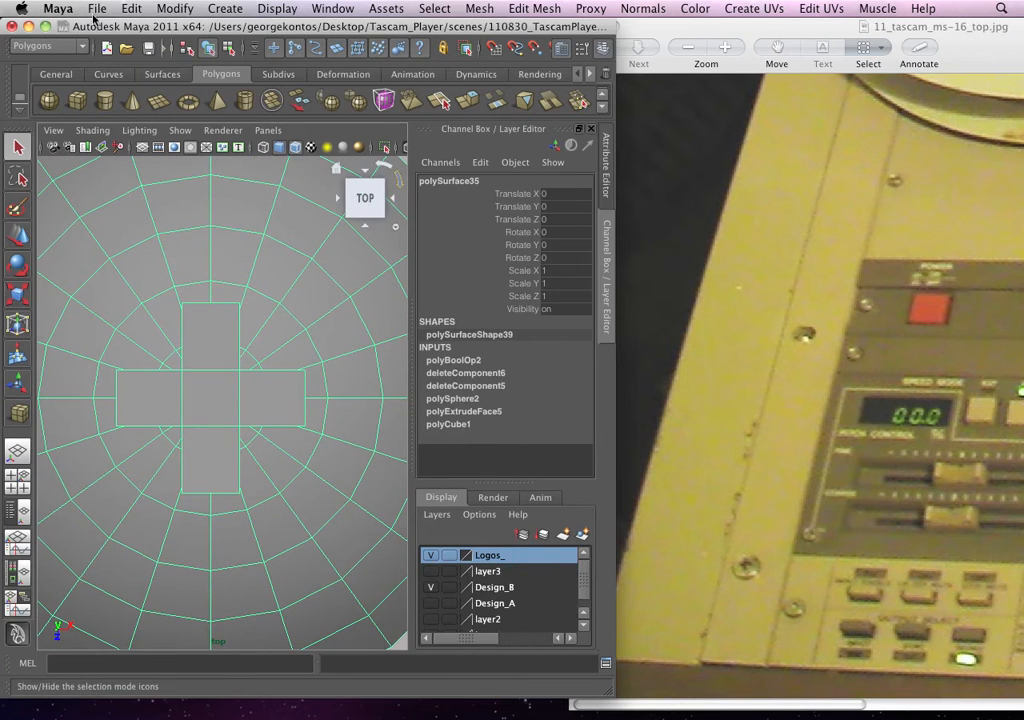
{"action": "left_click", "coordinate": [45, 28]}
{"action": "right_click_drag", "start_coordinate": [293, 336], "coordinate": [515, 462], "text": "alt"}
{"action": "middle_click_drag", "start_coordinate": [293, 421], "coordinate": [327, 464], "text": "alt"}
{"action": "right_click_drag", "start_coordinate": [324, 415], "coordinate": [360, 398], "text": "alt"}
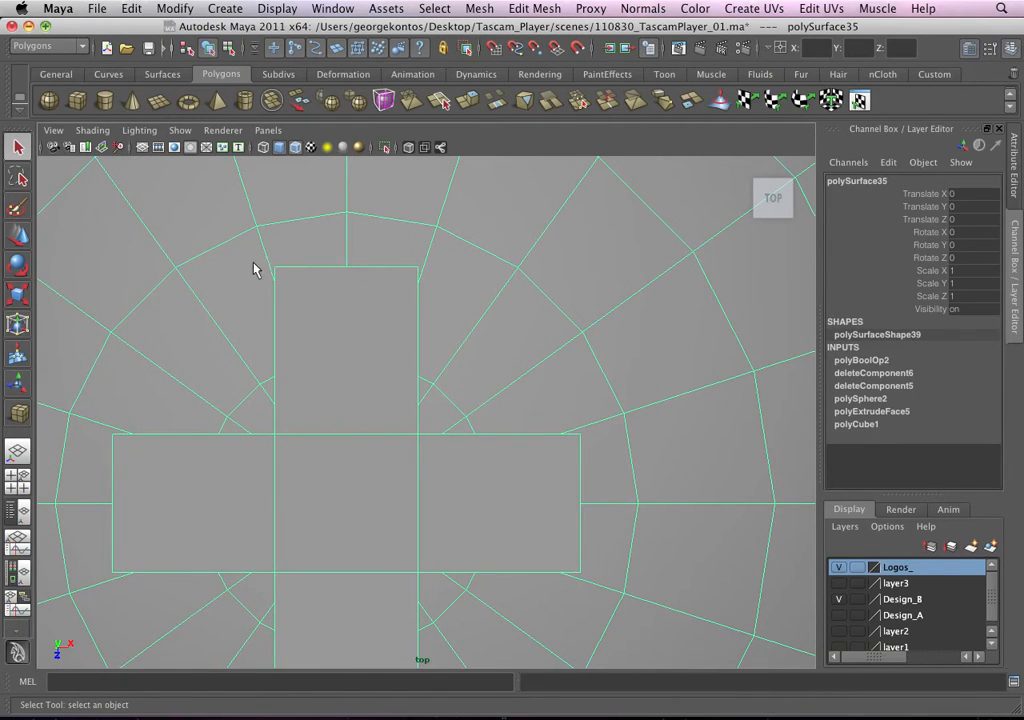
{"action": "right_click_drag", "start_coordinate": [370, 377], "coordinate": [536, 436], "text": "alt"}
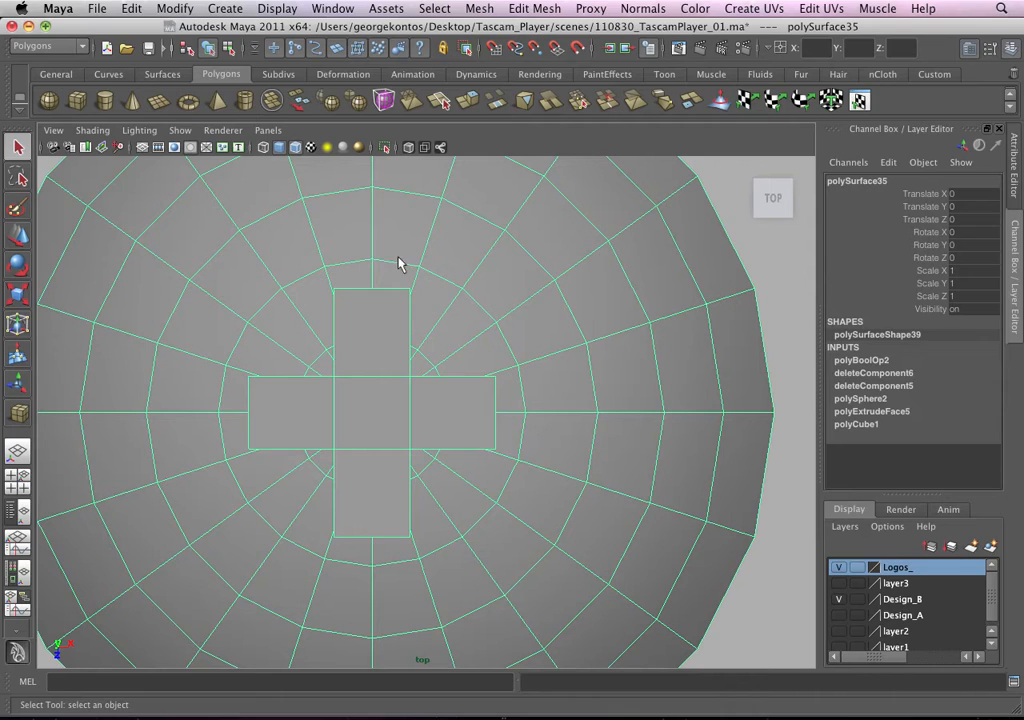
{"action": "key", "text": "space"}
{"action": "left_click_drag", "start_coordinate": [396, 362], "coordinate": [462, 388]}
{"action": "right_click_drag", "start_coordinate": [462, 388], "coordinate": [448, 424], "text": "alt"}
{"action": "left_click_drag", "start_coordinate": [448, 424], "coordinate": [401, 399], "text": "alt"}
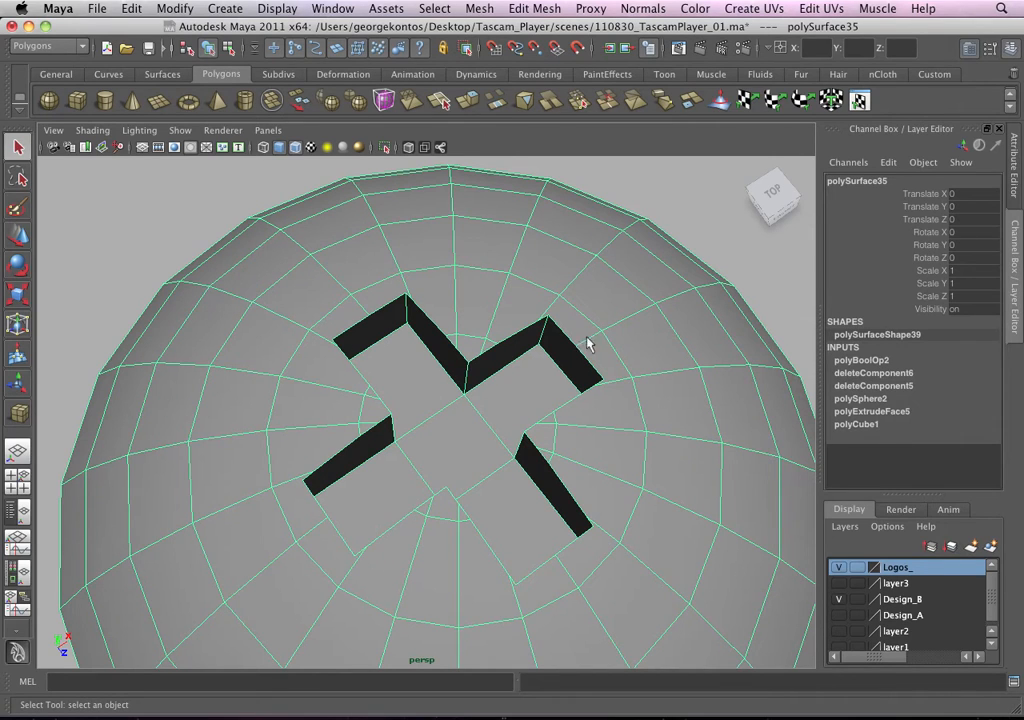
{"action": "left_click_drag", "start_coordinate": [441, 361], "coordinate": [463, 295], "text": "alt"}
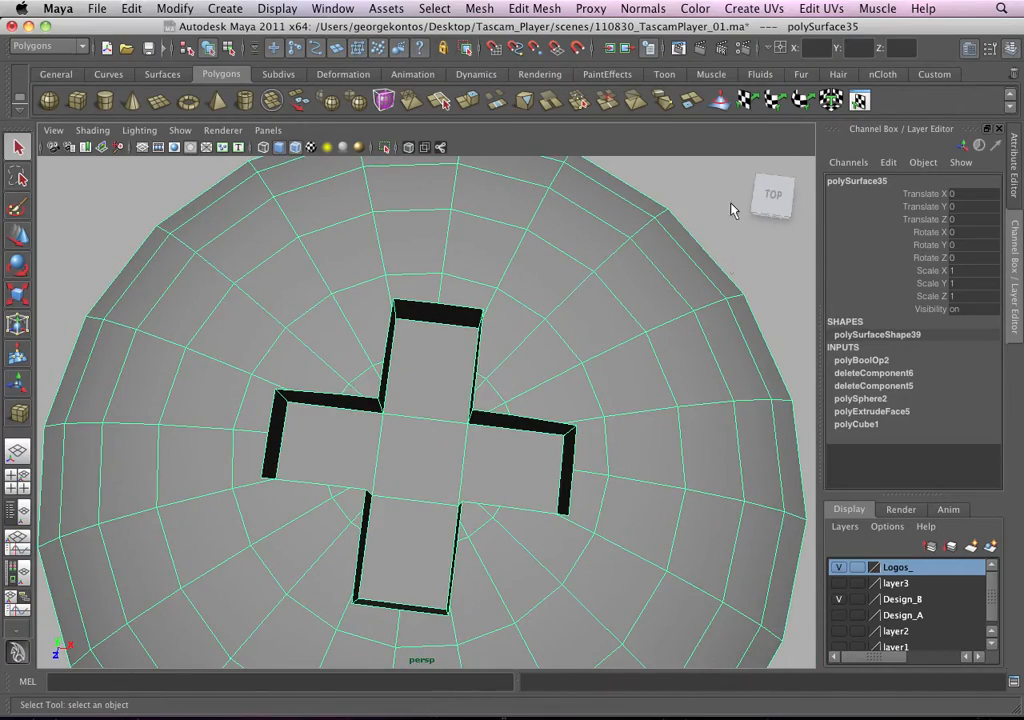
{"action": "left_click_drag", "start_coordinate": [350, 432], "coordinate": [290, 425], "text": "alt"}
{"action": "right_click_drag", "start_coordinate": [290, 425], "coordinate": [430, 443], "text": "alt"}
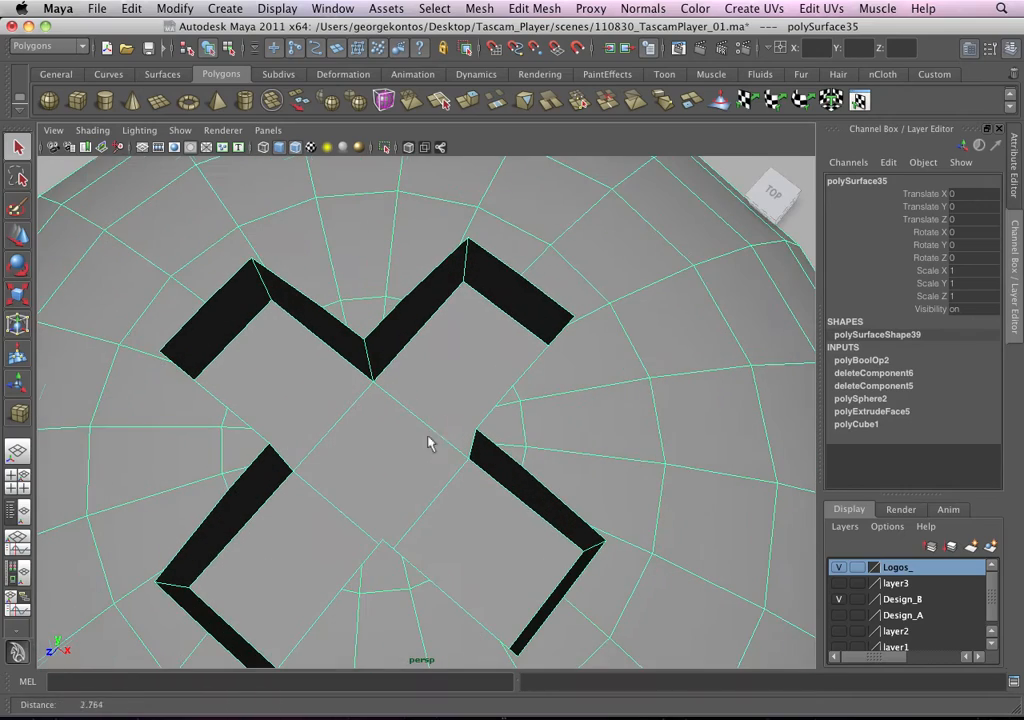
Step: Split the recess's end walls and floor at 50 percent along the middle of the cross arm running in Z
{"action": "left_click", "coordinate": [541, 12]}
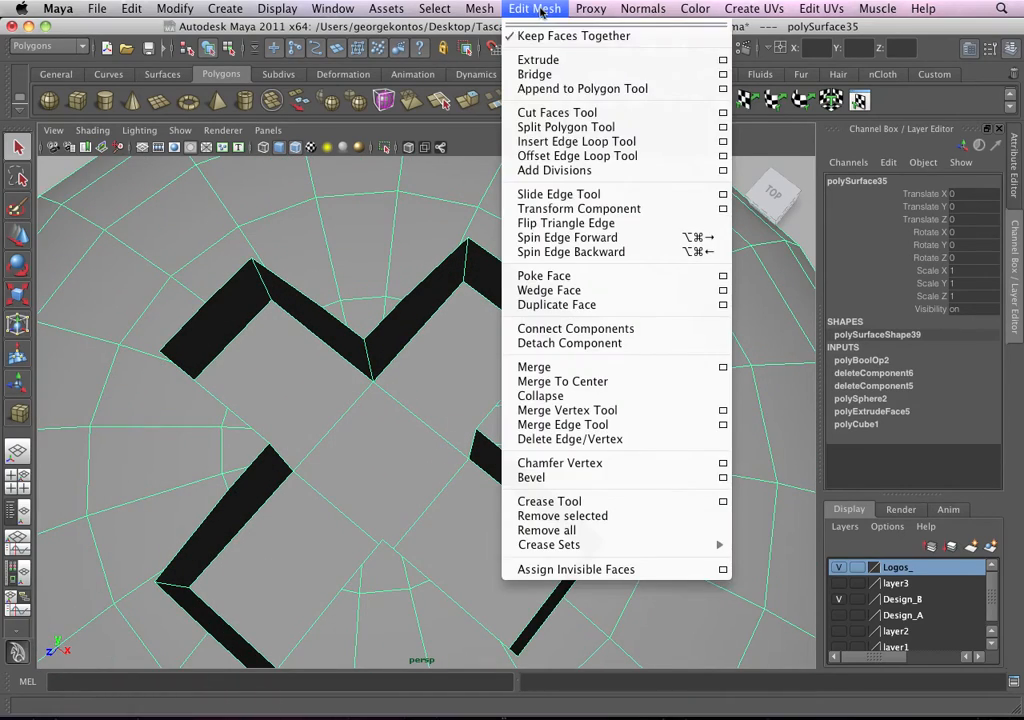
{"action": "left_click", "coordinate": [549, 128]}
{"action": "left_click_drag", "start_coordinate": [640, 395], "coordinate": [461, 262], "text": "alt"}
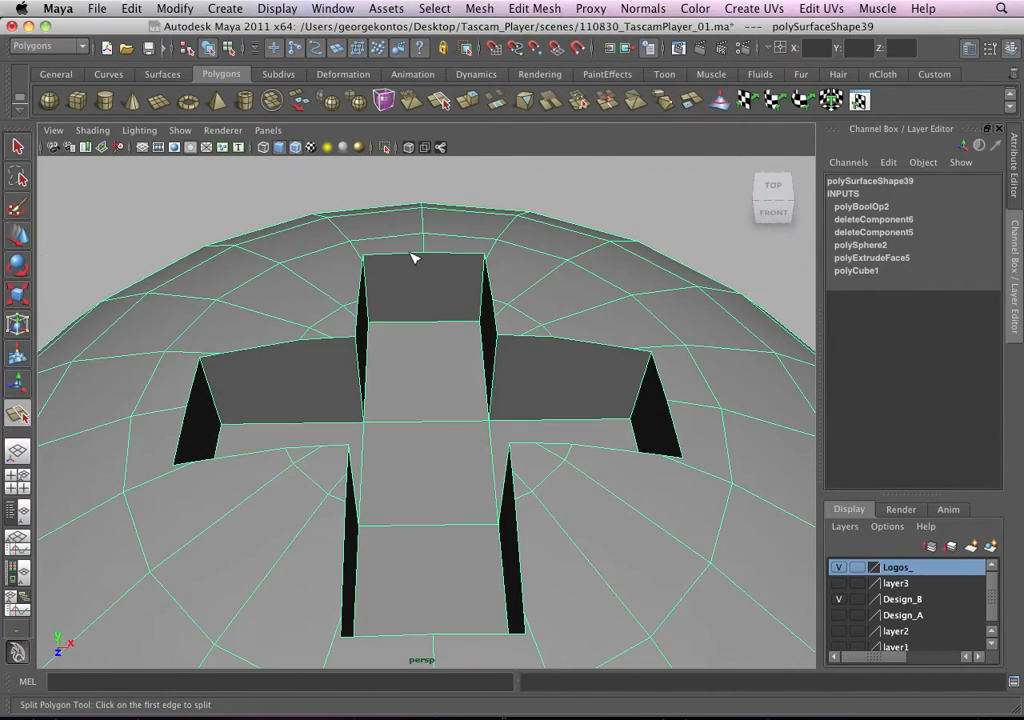
{"action": "left_click", "coordinate": [424, 253]}
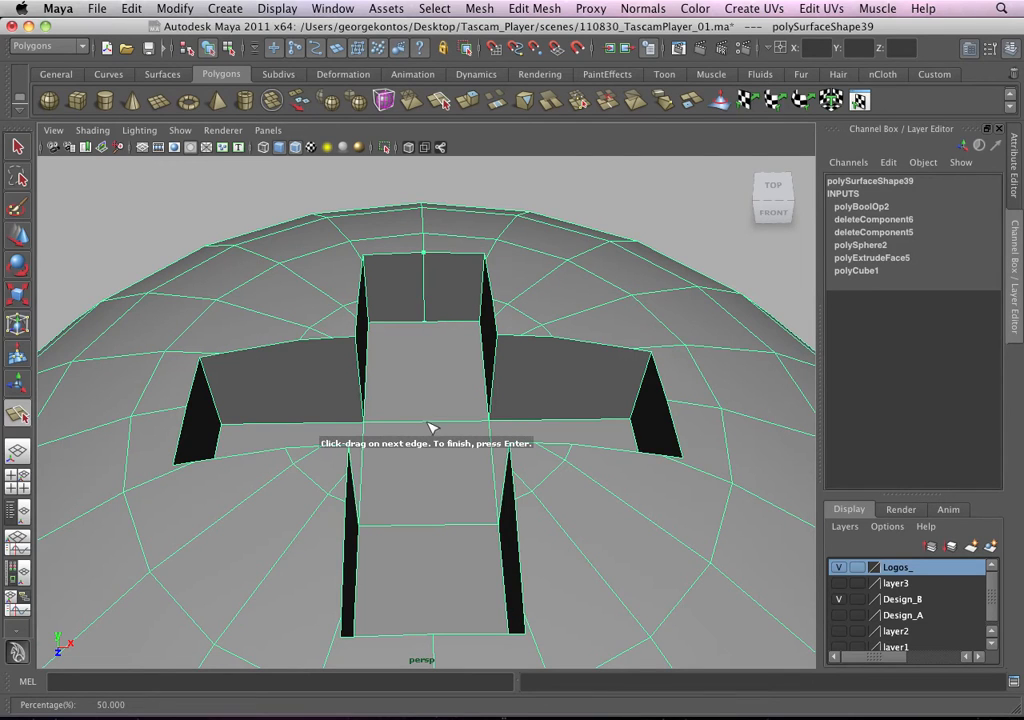
{"action": "left_click_drag", "start_coordinate": [430, 428], "coordinate": [304, 407], "text": "alt"}
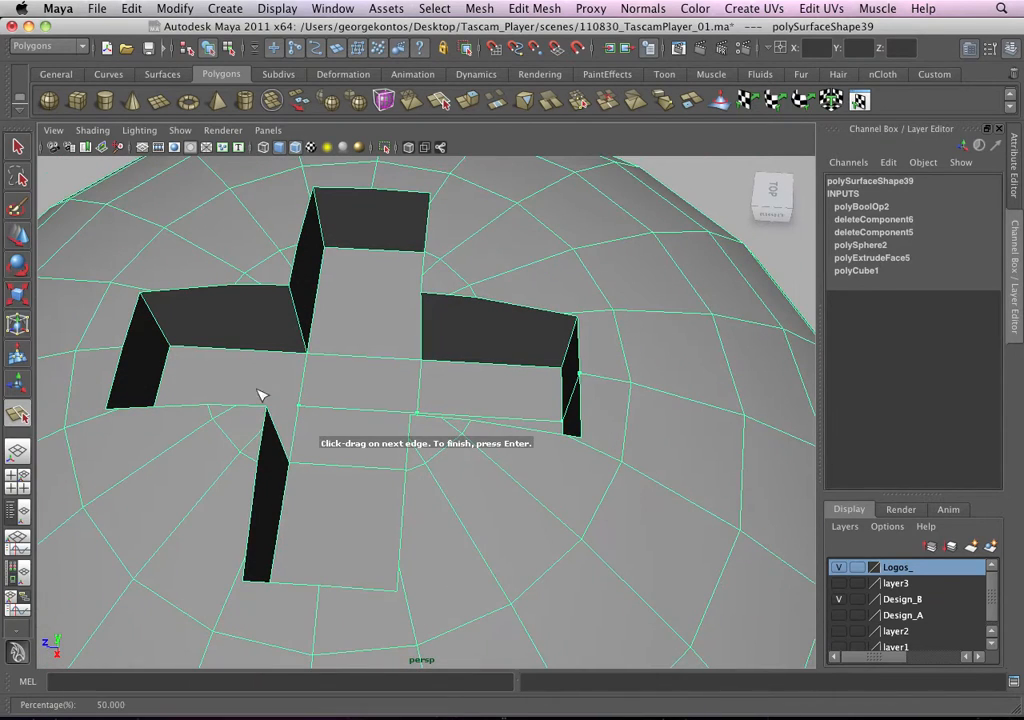
{"action": "left_click", "coordinate": [160, 382]}
{"action": "left_click_drag", "start_coordinate": [127, 342], "coordinate": [345, 330]}
{"action": "key", "text": "Return"}
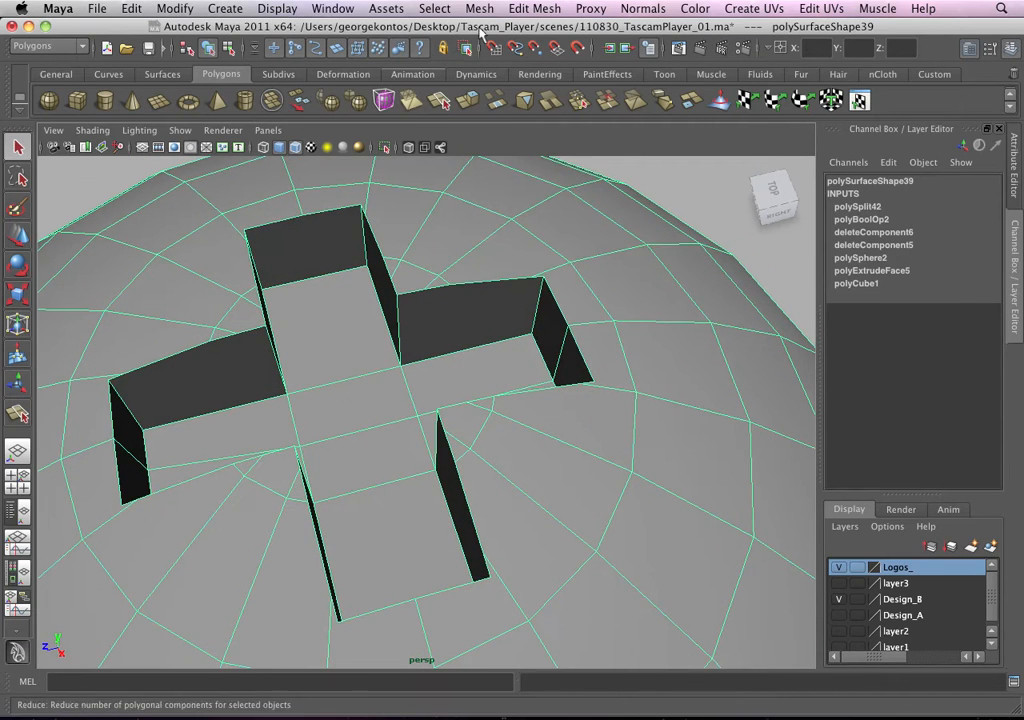
Step: Split the recess's end walls and floor along the middle of the cross arm running in X
{"action": "left_click", "coordinate": [479, 8]}
{"action": "mouse_move", "coordinate": [534, 8]}
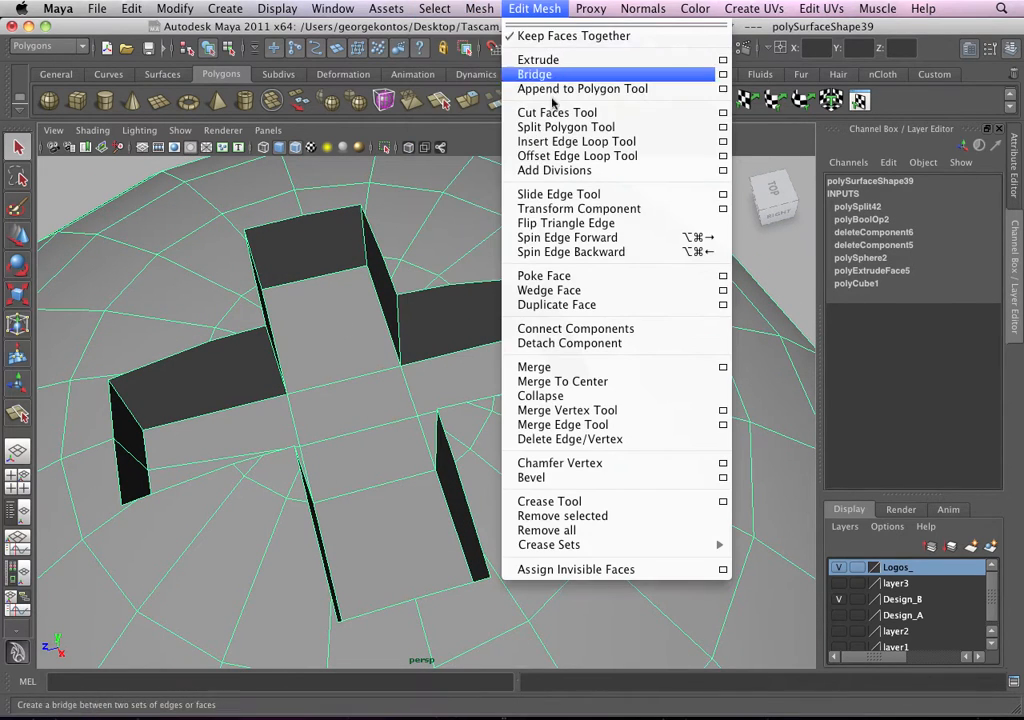
{"action": "left_click", "coordinate": [553, 130]}
{"action": "left_click", "coordinate": [302, 213]}
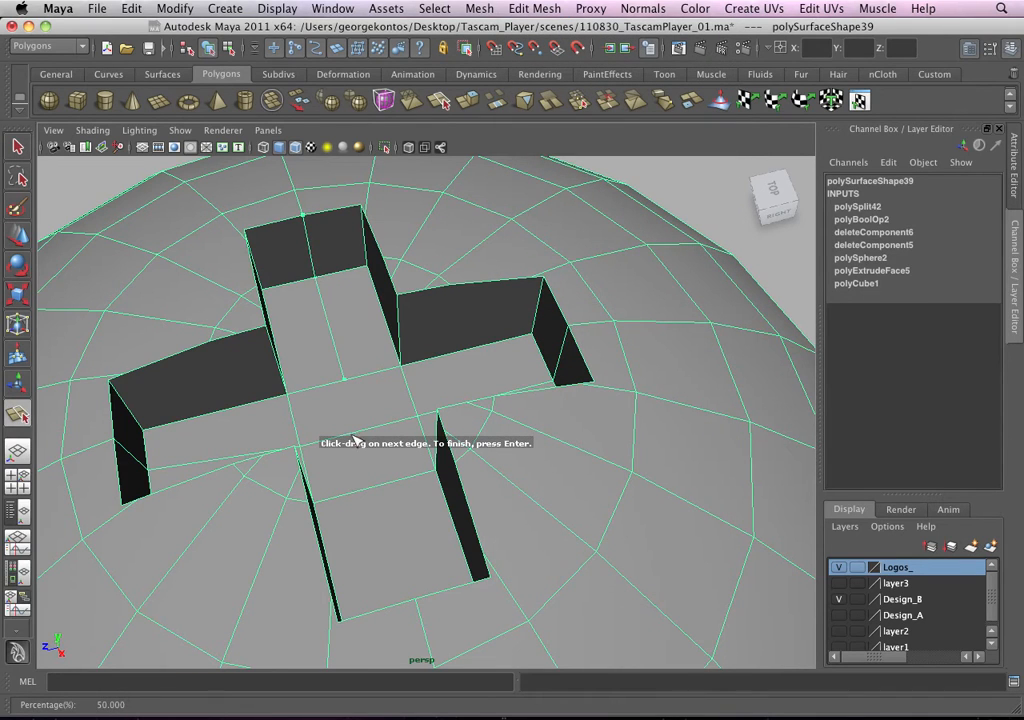
{"action": "left_click_drag", "start_coordinate": [401, 430], "coordinate": [519, 419], "text": "alt"}
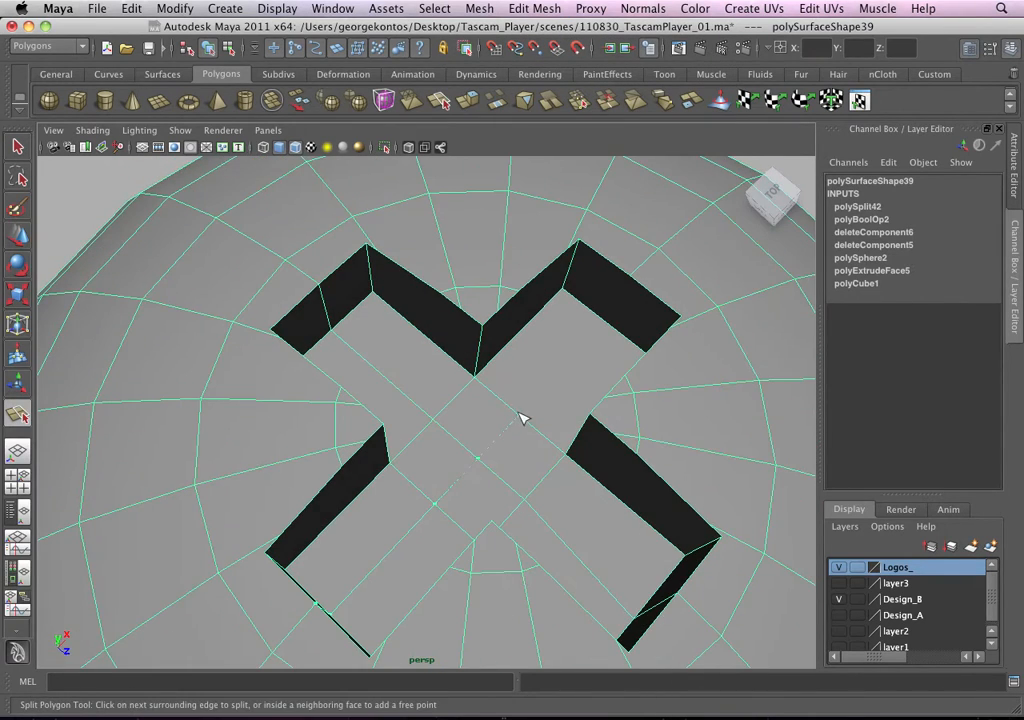
{"action": "left_click", "coordinate": [519, 416]}
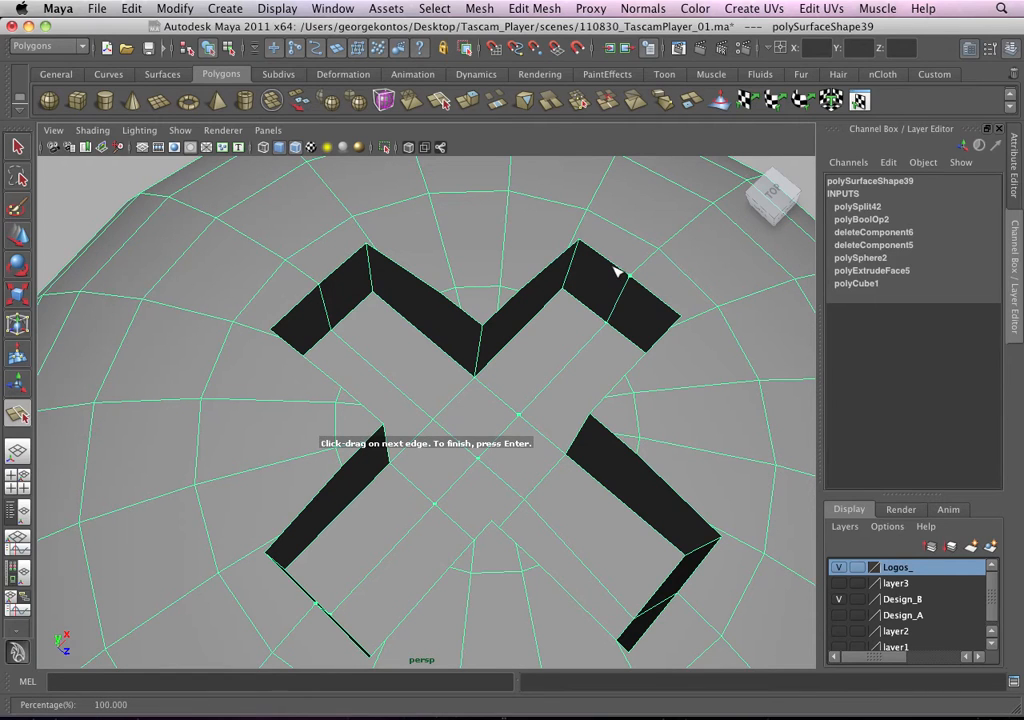
{"action": "key", "text": "Return"}
Step: Delete the positive-Z and positive-X half faces of the dome in the top view, keeping one quarter, and return to object mode
{"action": "left_click_drag", "start_coordinate": [523, 416], "coordinate": [491, 354], "text": "alt"}
{"action": "key", "text": "space"}
{"action": "right_click", "coordinate": [463, 356]}
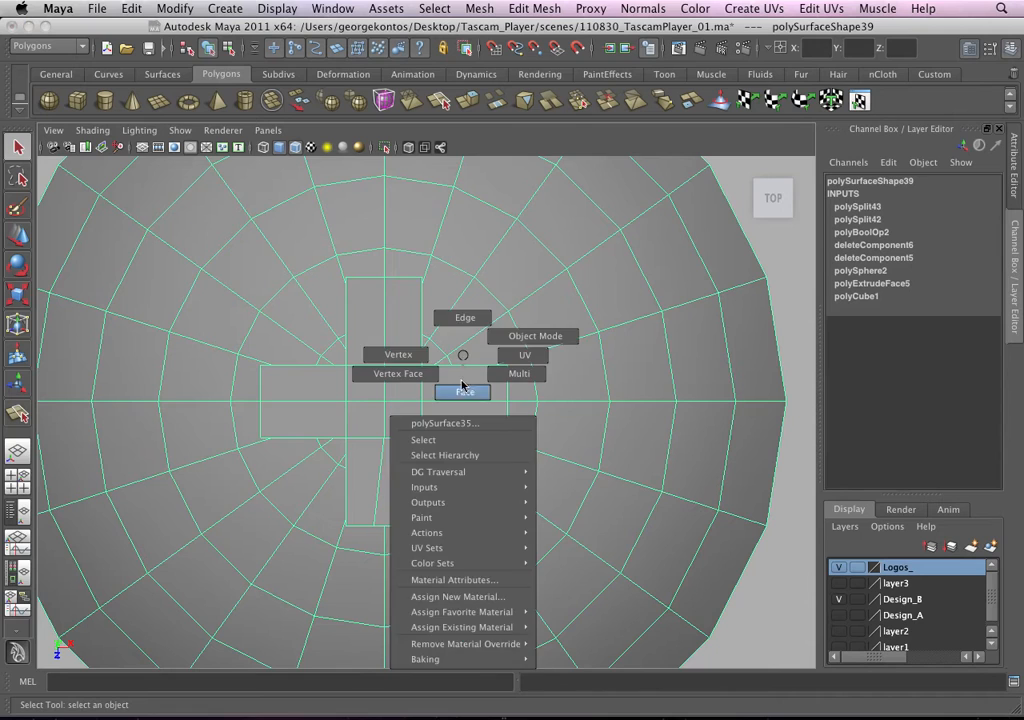
{"action": "right_click_drag", "start_coordinate": [462, 354], "coordinate": [586, 598], "text": "alt"}
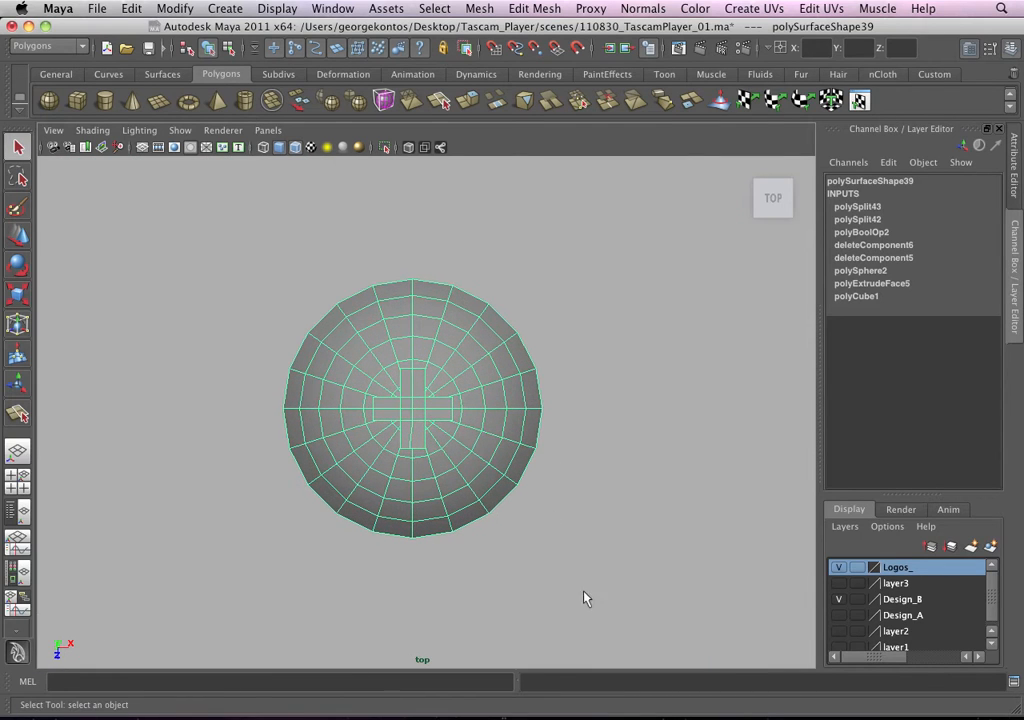
{"action": "left_click_drag", "start_coordinate": [240, 419], "coordinate": [240, 419]}
{"action": "key", "text": "Delete"}
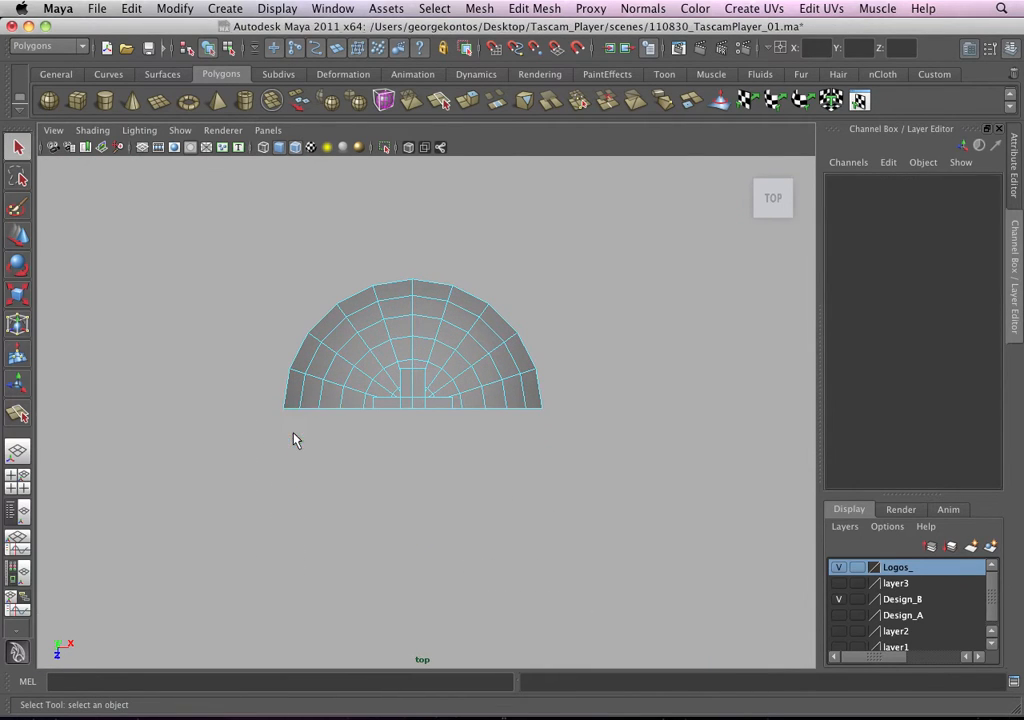
{"action": "left_click_drag", "start_coordinate": [631, 252], "coordinate": [503, 418]}
{"action": "left_click_drag", "start_coordinate": [422, 478], "coordinate": [418, 480]}
{"action": "key", "text": "Delete"}
{"action": "right_click_drag", "start_coordinate": [393, 373], "coordinate": [460, 410], "text": "alt"}
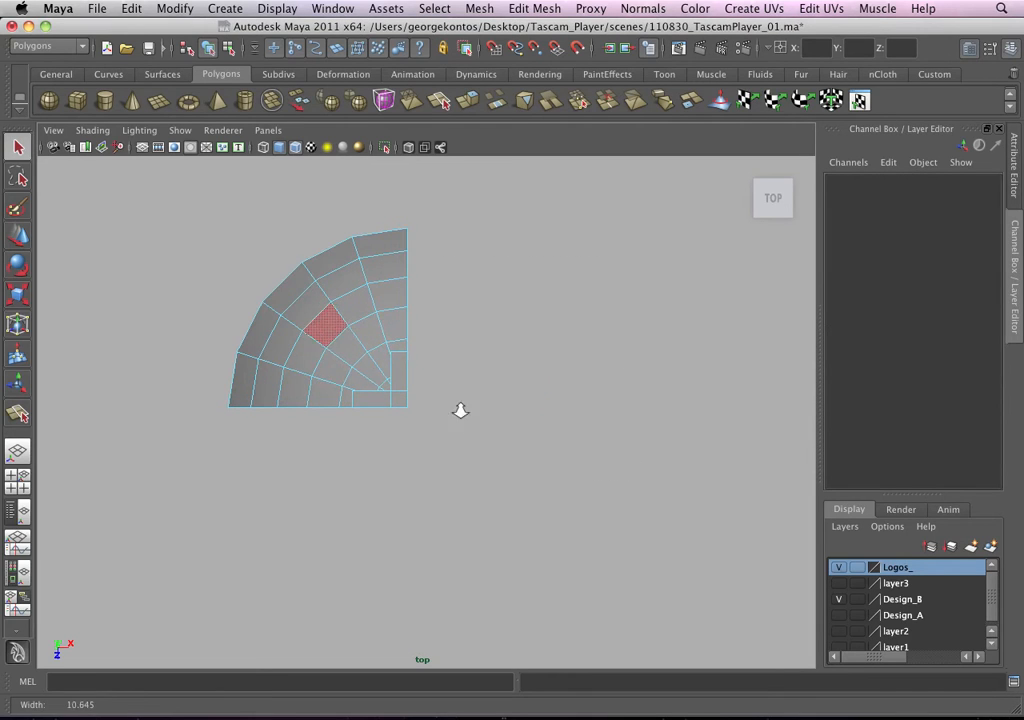
{"action": "right_click_drag", "start_coordinate": [404, 350], "coordinate": [426, 330]}
Step: Select the remaining quarter and examine the edges around the recess's outer corner in the perspective view
{"action": "left_click", "coordinate": [405, 347]}
{"action": "key", "text": "space"}
{"action": "left_click", "coordinate": [406, 344]}
{"action": "left_click_drag", "start_coordinate": [406, 345], "coordinate": [295, 334]}
{"action": "right_click_drag", "start_coordinate": [295, 334], "coordinate": [447, 396], "text": "alt"}
{"action": "middle_click_drag", "start_coordinate": [447, 396], "coordinate": [454, 401], "text": "alt"}
{"action": "left_click_drag", "start_coordinate": [454, 401], "coordinate": [350, 487], "text": "alt"}
{"action": "right_click_drag", "start_coordinate": [350, 487], "coordinate": [547, 514], "text": "alt"}
{"action": "middle_click_drag", "start_coordinate": [490, 463], "coordinate": [546, 449], "text": "alt"}
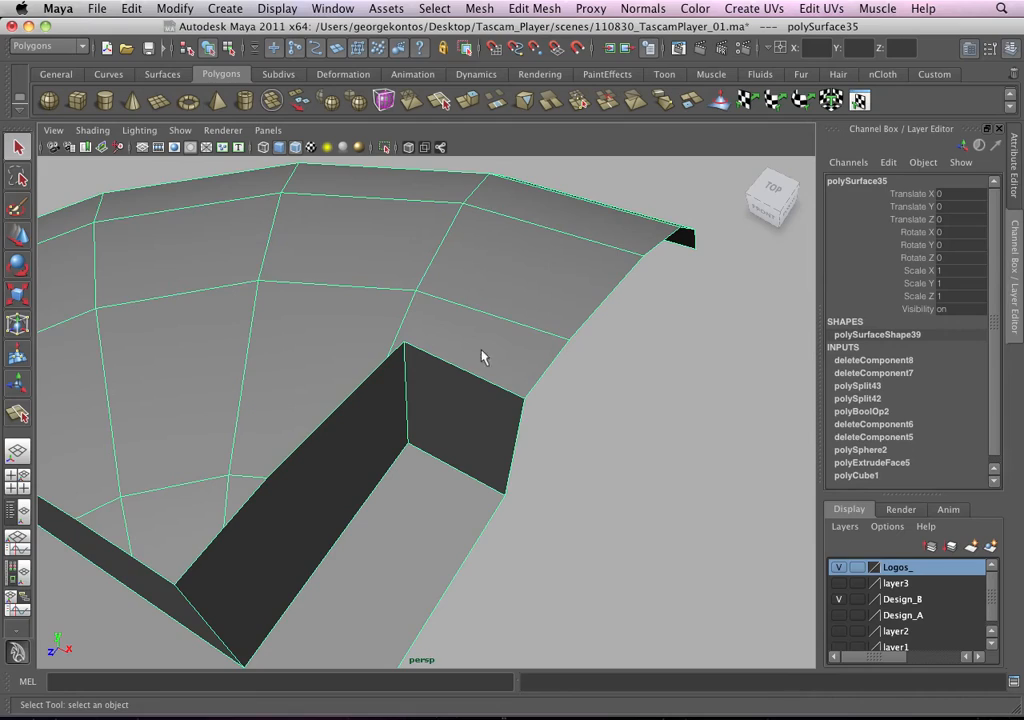
{"action": "left_click_drag", "start_coordinate": [482, 354], "coordinate": [535, 436], "text": "alt"}
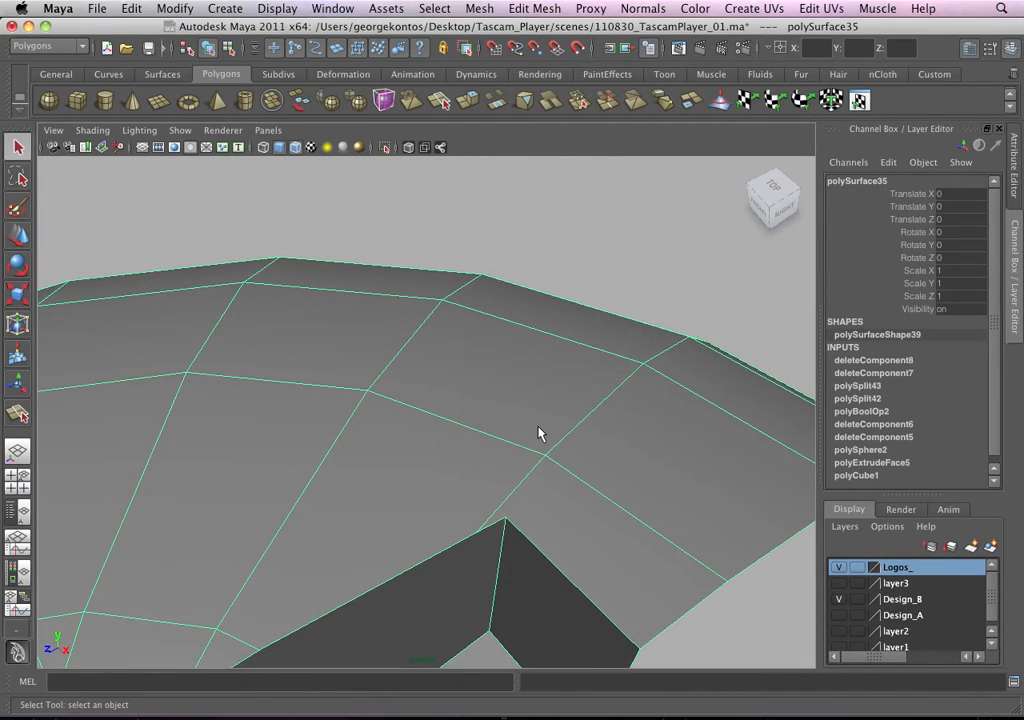
Step: Split the dome face from the nearest dome vertex to the recess's outer corner at the end of the Z arm
{"action": "left_click", "coordinate": [516, 10]}
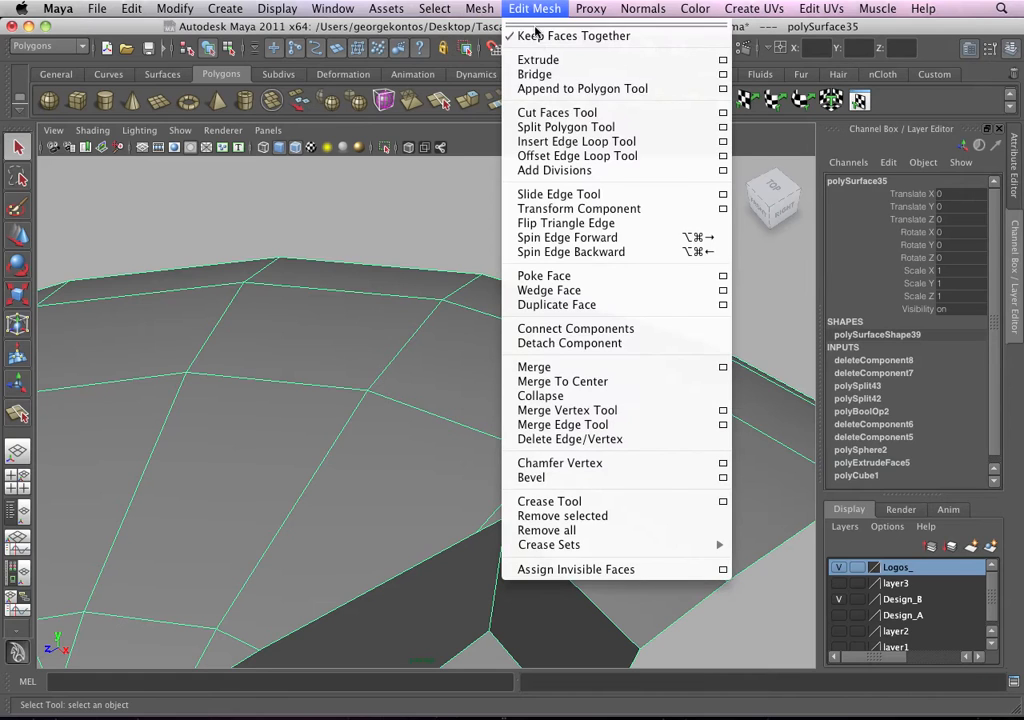
{"action": "left_click", "coordinate": [563, 131]}
{"action": "right_click_drag", "start_coordinate": [415, 345], "coordinate": [475, 366], "text": "alt"}
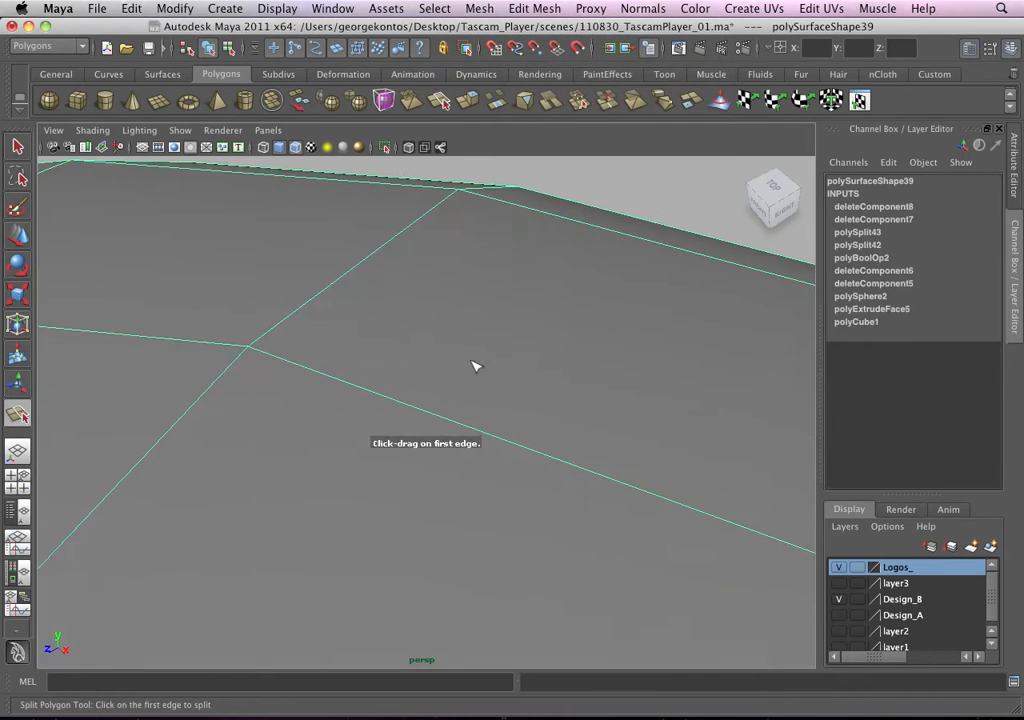
{"action": "middle_click_drag", "start_coordinate": [475, 366], "coordinate": [407, 286], "text": "alt"}
{"action": "right_click_drag", "start_coordinate": [407, 286], "coordinate": [517, 357], "text": "alt"}
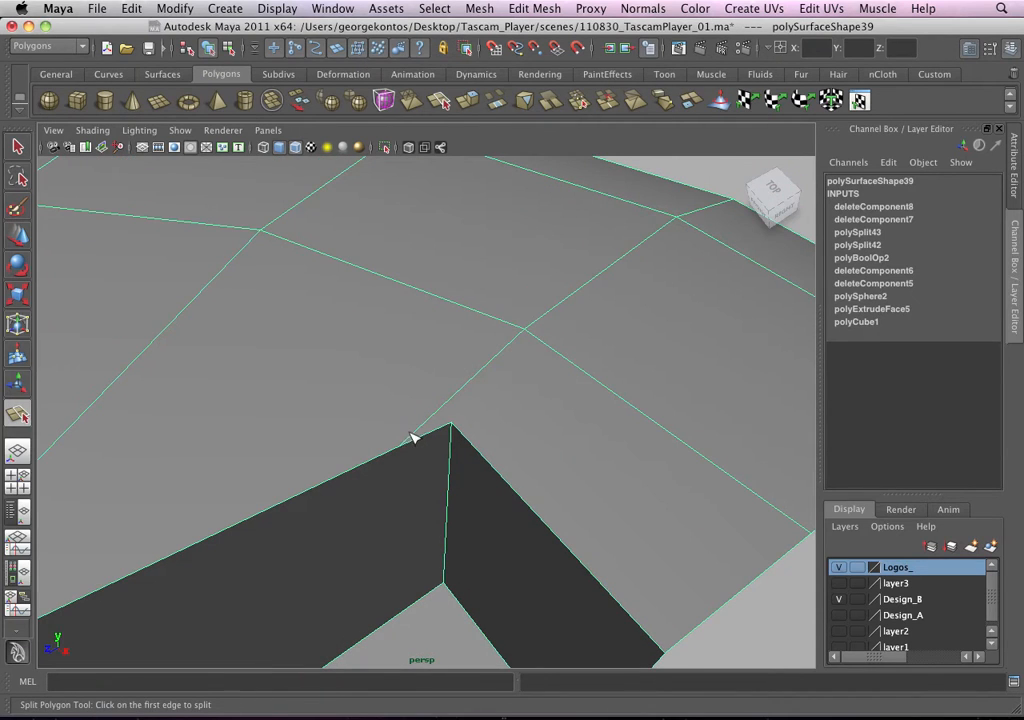
{"action": "left_click", "coordinate": [544, 347]}
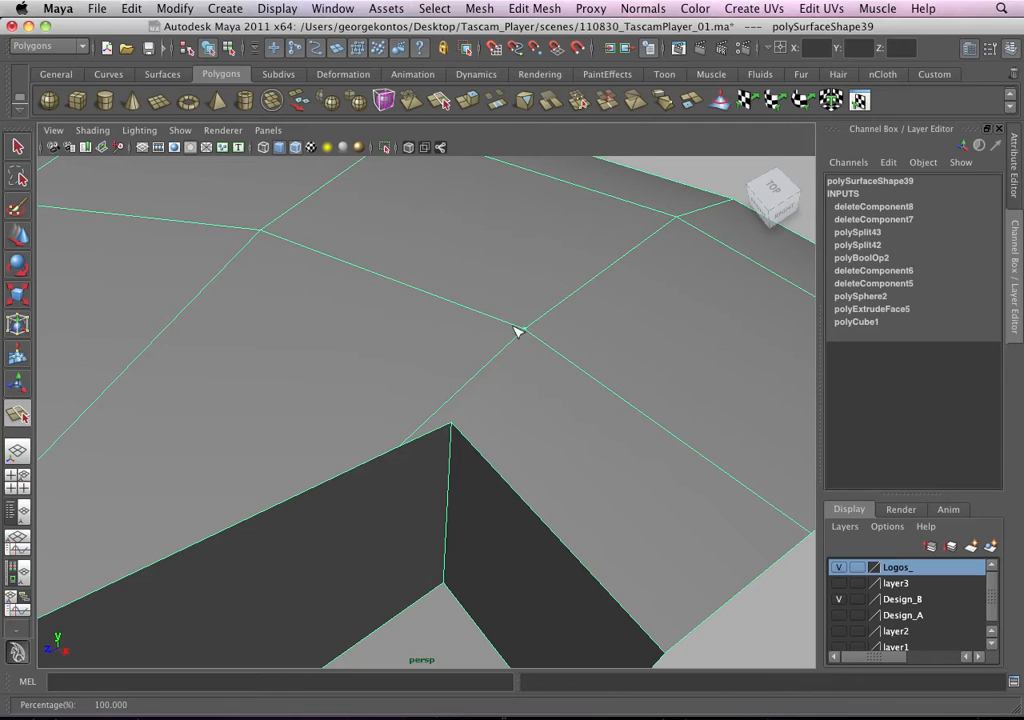
{"action": "left_click", "coordinate": [452, 423]}
{"action": "key", "text": "q"}
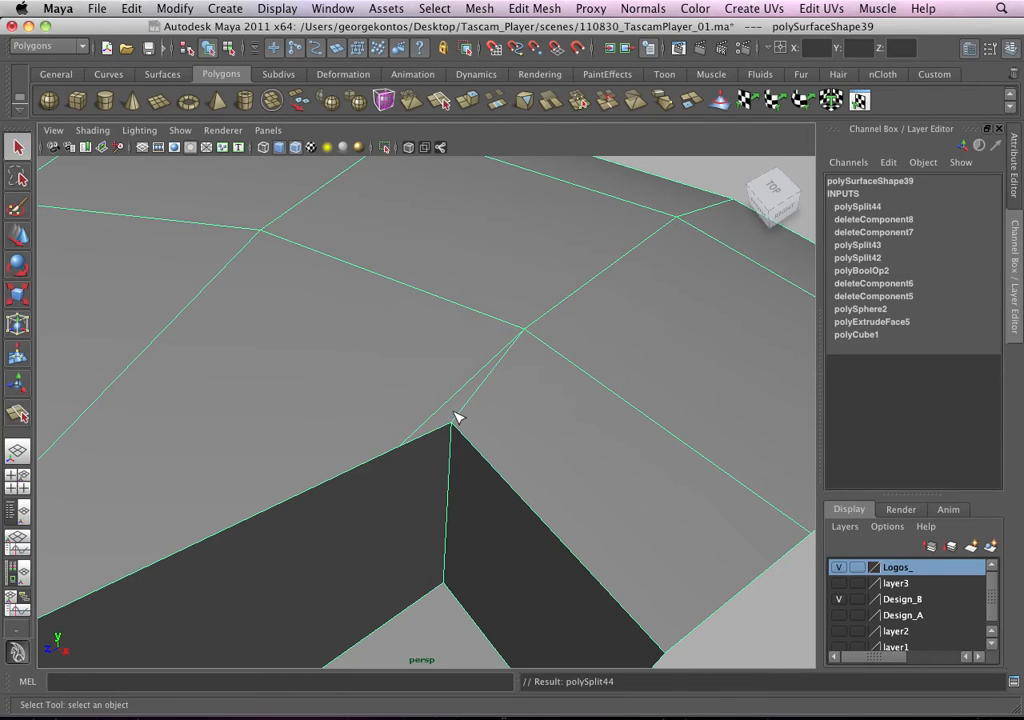
Step: Delete the old dome edge that meets the recess rim beside the Z arm's outer corner
{"action": "right_click_drag", "start_coordinate": [454, 364], "coordinate": [530, 320]}
{"action": "right_click_drag", "start_coordinate": [468, 395], "coordinate": [458, 390]}
{"action": "left_click", "coordinate": [459, 397]}
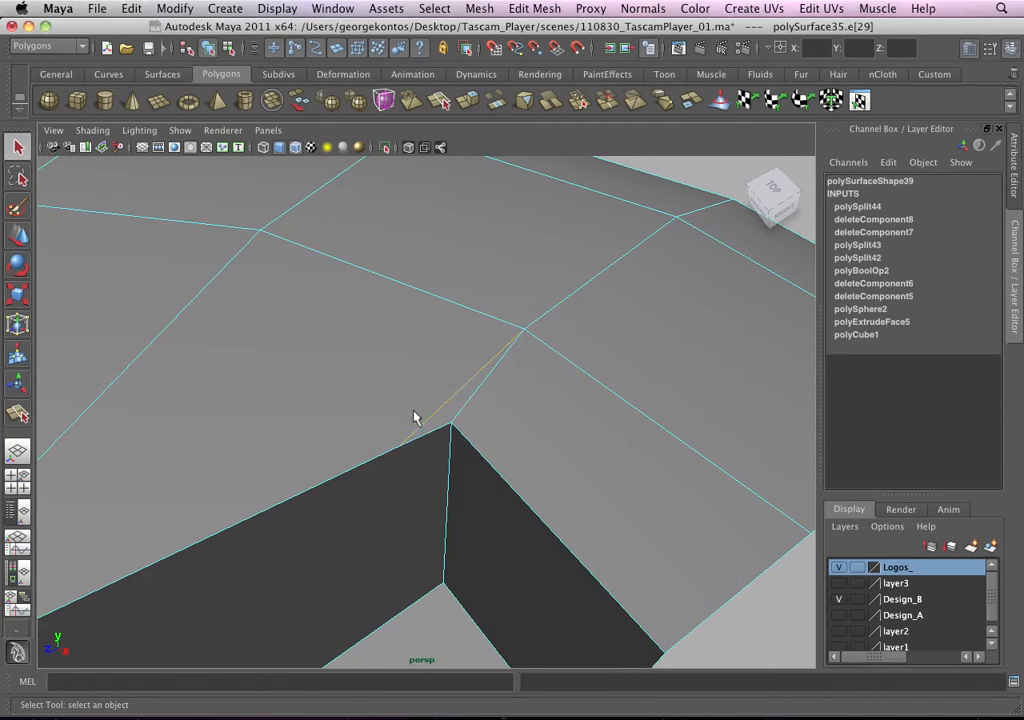
{"action": "left_click", "coordinate": [543, 7]}
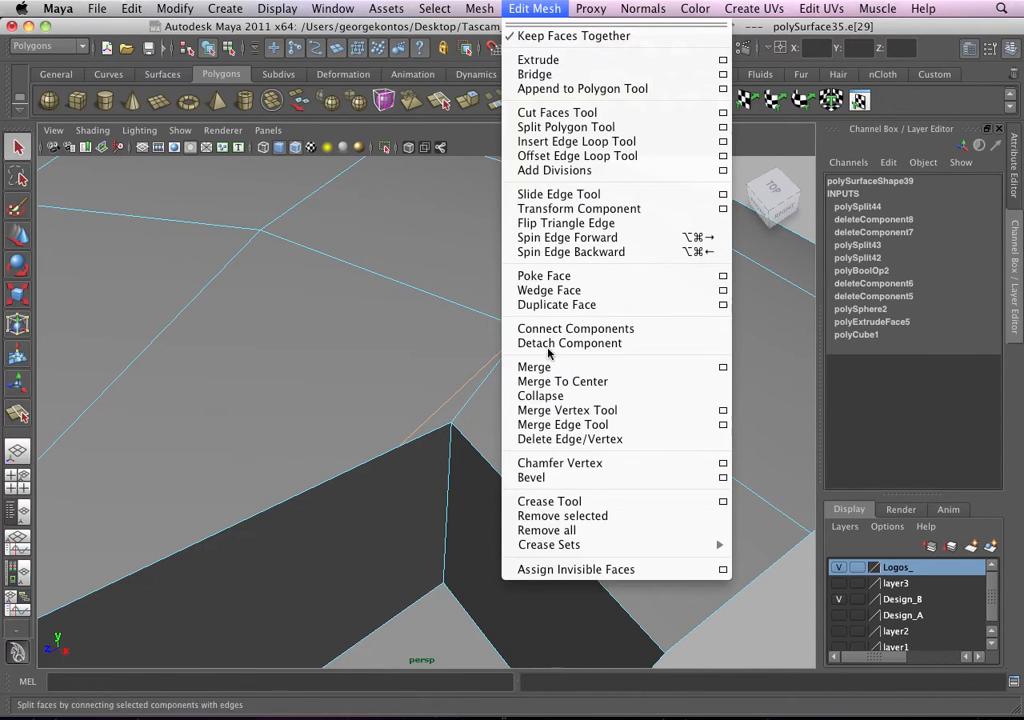
{"action": "left_click", "coordinate": [549, 439]}
{"action": "right_click_drag", "start_coordinate": [468, 424], "coordinate": [427, 359], "text": "alt"}
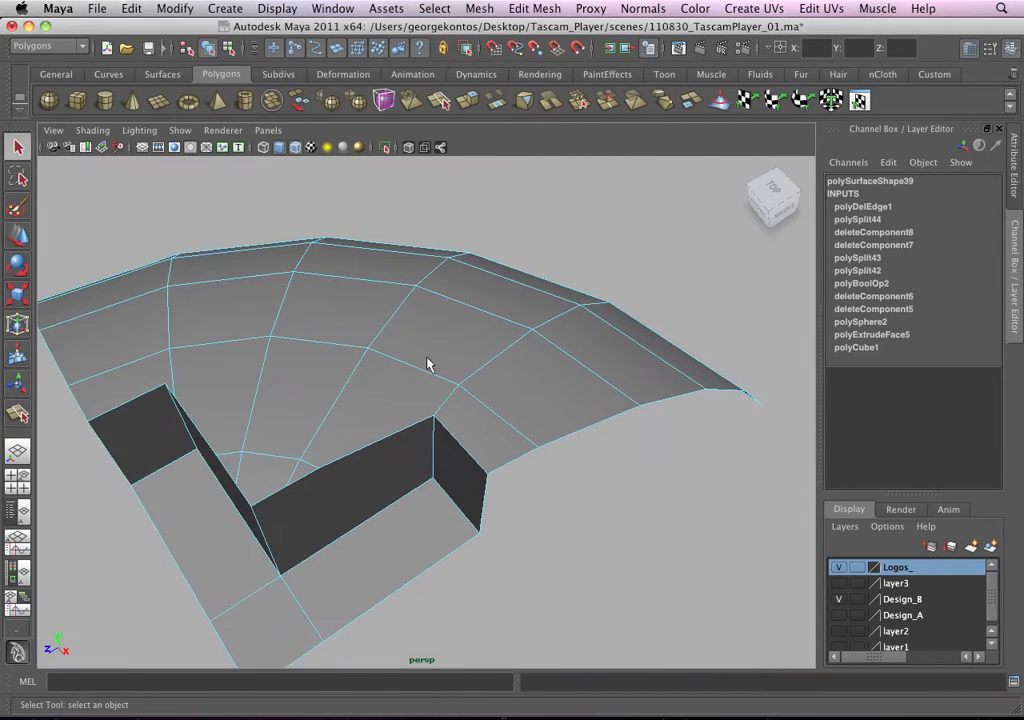
Step: Delete the two short dome edges that run into the recess rim beside its inner corner
{"action": "left_click_drag", "start_coordinate": [458, 388], "coordinate": [433, 366], "text": "alt"}
{"action": "left_click_drag", "start_coordinate": [445, 416], "coordinate": [443, 402], "text": "alt"}
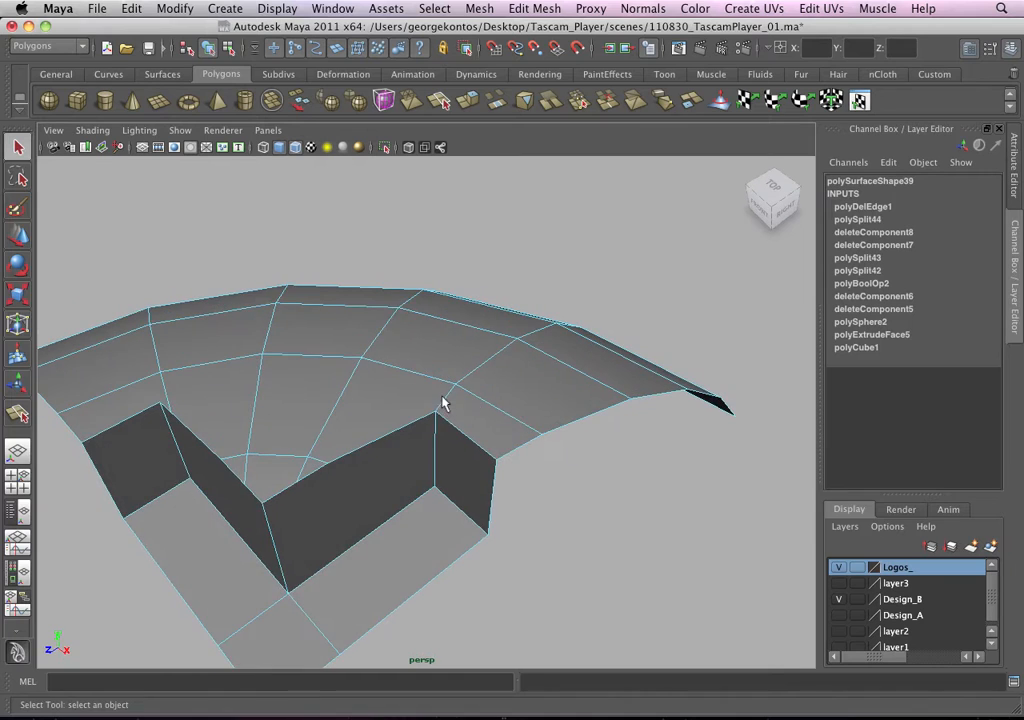
{"action": "middle_click_drag", "start_coordinate": [443, 402], "coordinate": [511, 402], "text": "alt"}
{"action": "right_click_drag", "start_coordinate": [511, 402], "coordinate": [506, 434], "text": "alt"}
{"action": "left_click_drag", "start_coordinate": [440, 408], "coordinate": [463, 387], "text": "alt"}
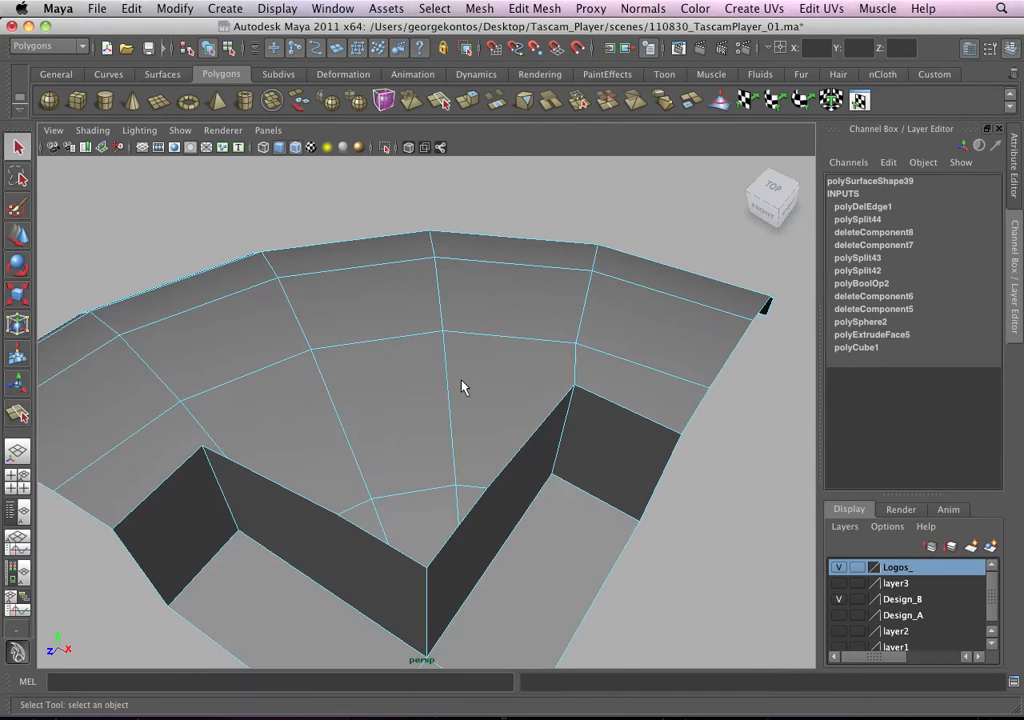
{"action": "left_click_drag", "start_coordinate": [415, 420], "coordinate": [320, 377], "text": "alt"}
{"action": "right_click", "coordinate": [450, 413]}
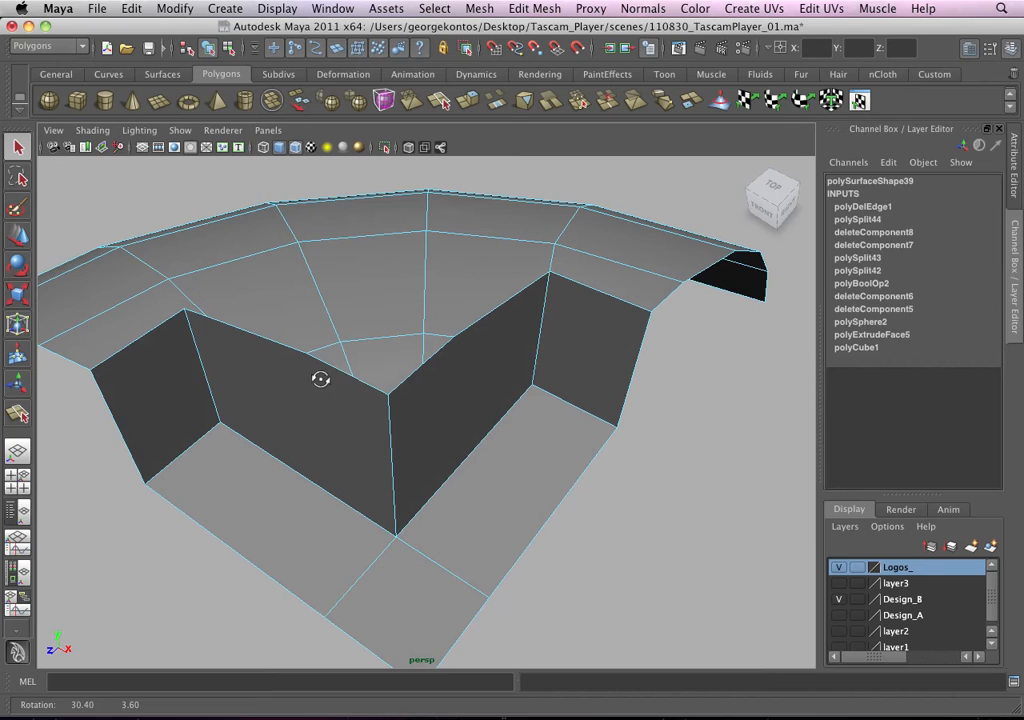
{"action": "left_click_drag", "start_coordinate": [377, 421], "coordinate": [394, 345], "text": "alt"}
{"action": "right_click_drag", "start_coordinate": [399, 367], "coordinate": [409, 352]}
{"action": "right_click", "coordinate": [404, 350]}
{"action": "left_click", "coordinate": [404, 311]}
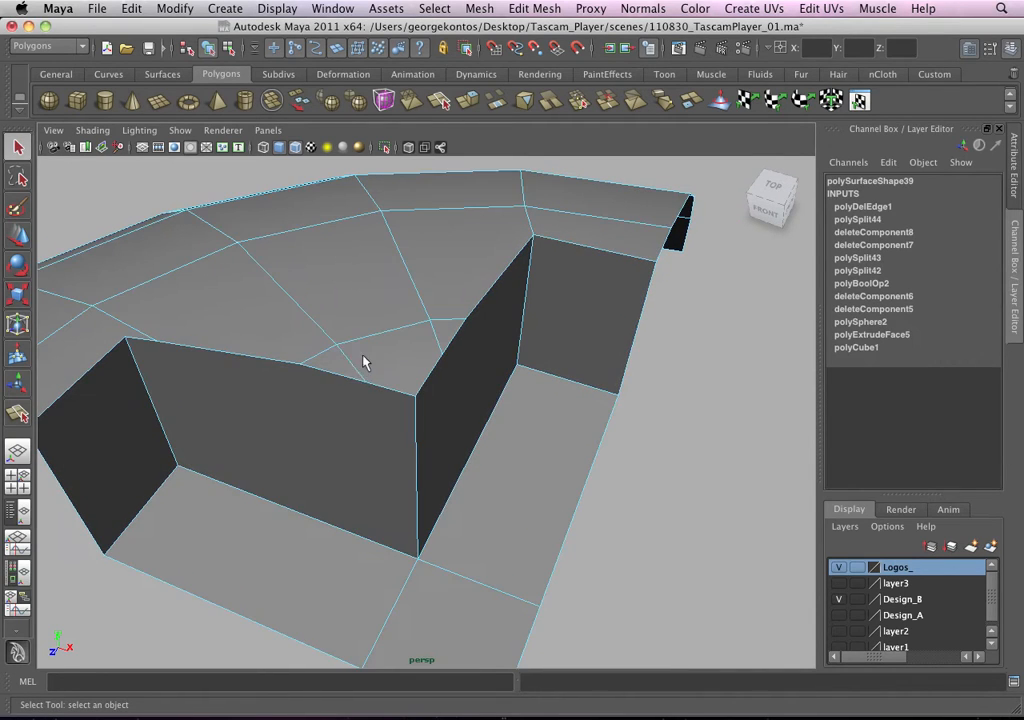
{"action": "left_click", "coordinate": [362, 364]}
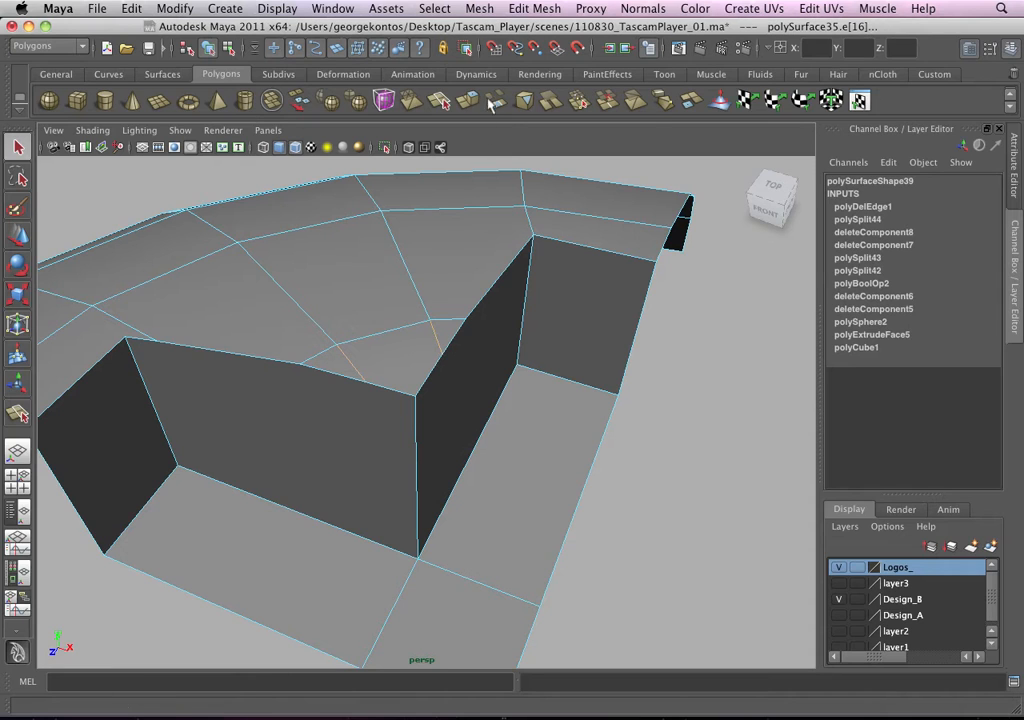
{"action": "left_click", "coordinate": [540, 9]}
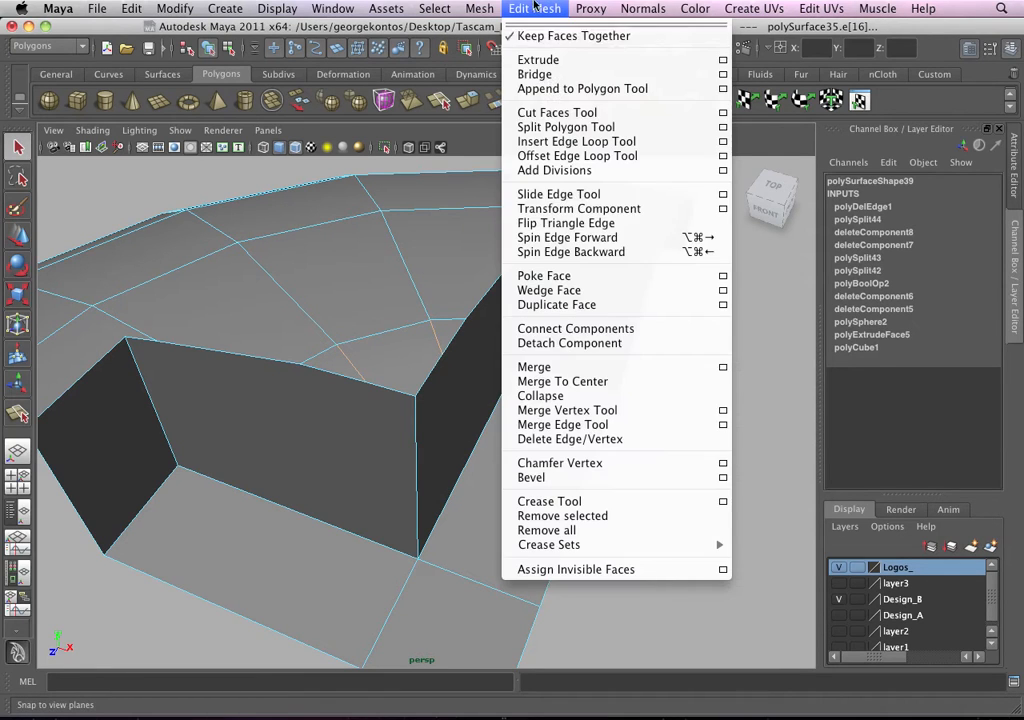
{"action": "left_click", "coordinate": [573, 425]}
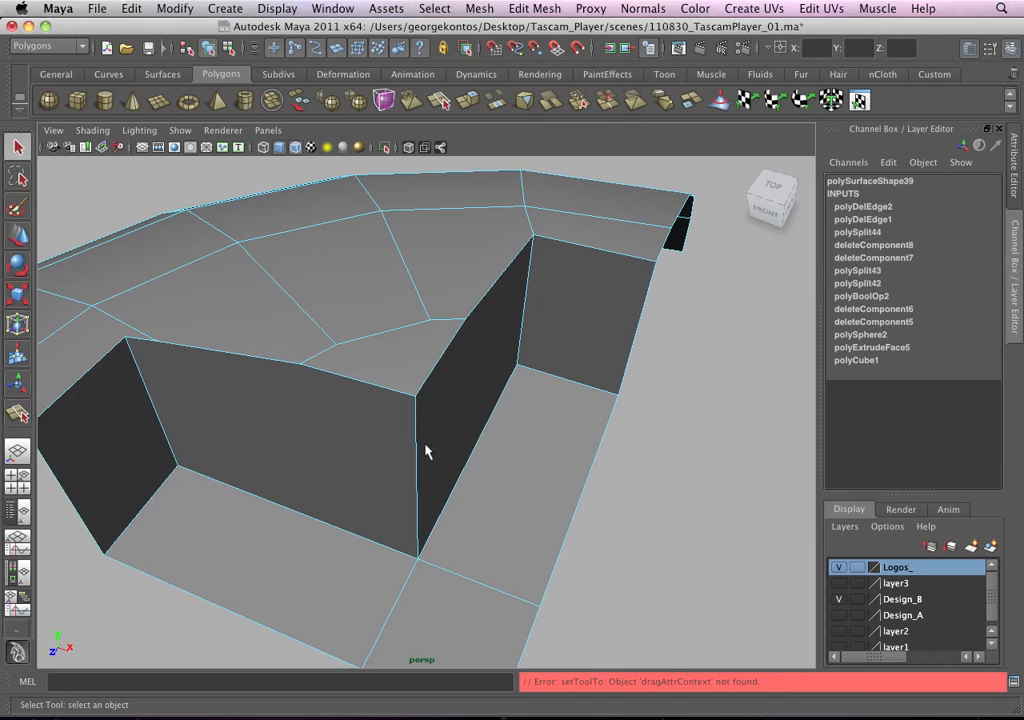
Step: Bevel the vertical edge at the recess's inner corner with an offset of 0.2
{"action": "left_click_drag", "start_coordinate": [425, 452], "coordinate": [421, 361], "text": "alt"}
{"action": "left_click", "coordinate": [373, 434]}
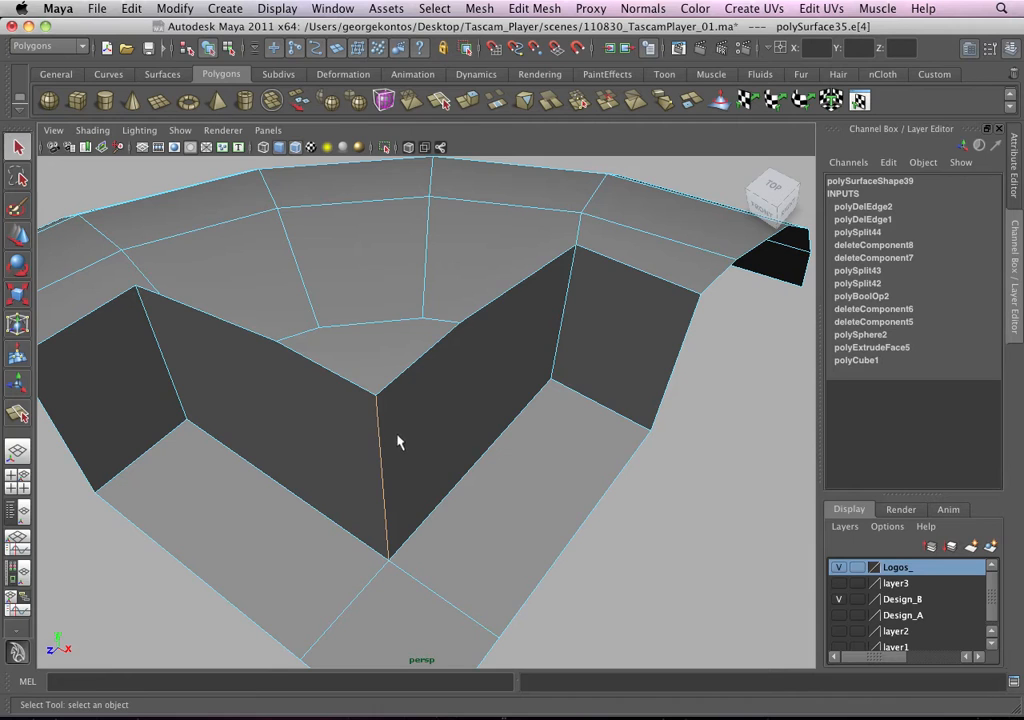
{"action": "left_click", "coordinate": [534, 8]}
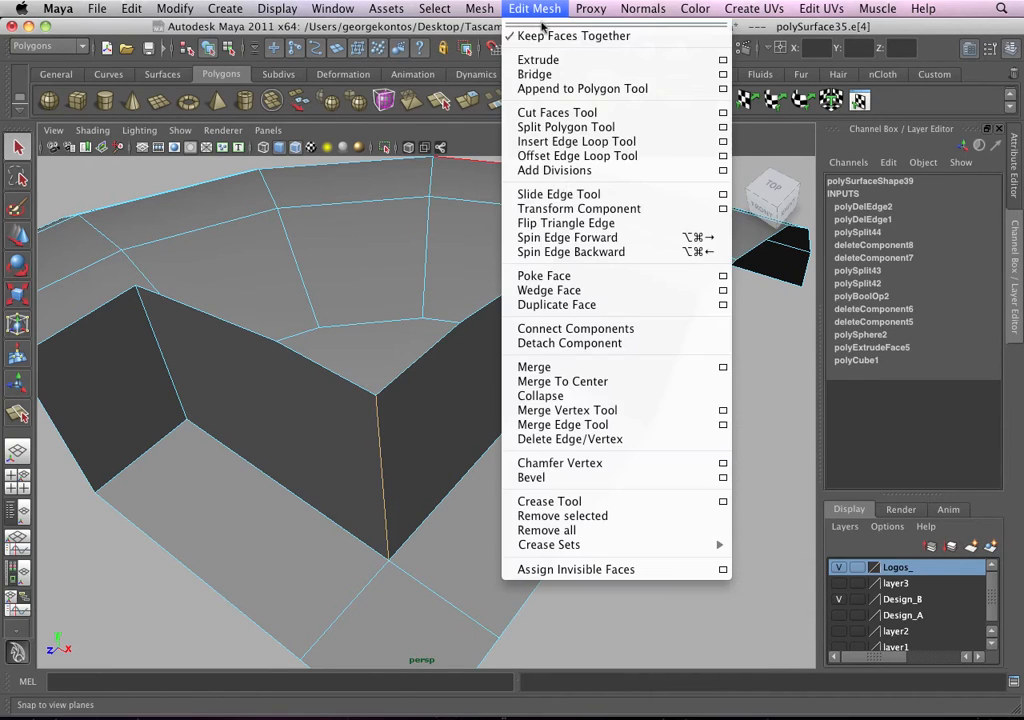
{"action": "left_click", "coordinate": [532, 477]}
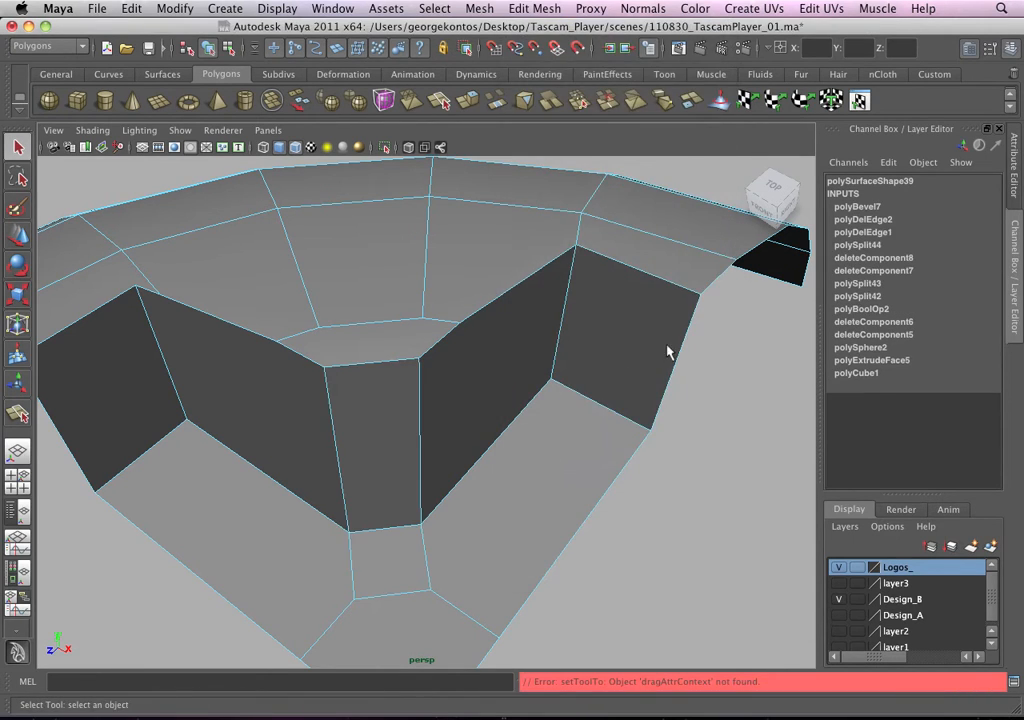
{"action": "left_click", "coordinate": [873, 206]}
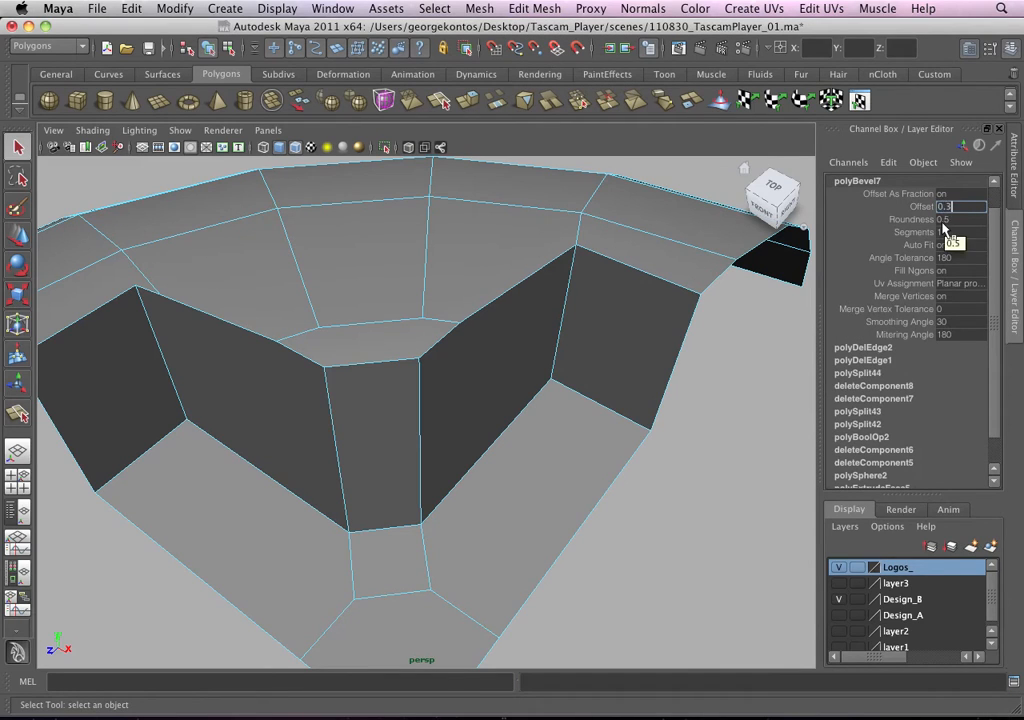
{"action": "left_click_drag", "start_coordinate": [382, 389], "coordinate": [439, 398], "text": "alt"}
{"action": "right_click_drag", "start_coordinate": [439, 398], "coordinate": [441, 389]}
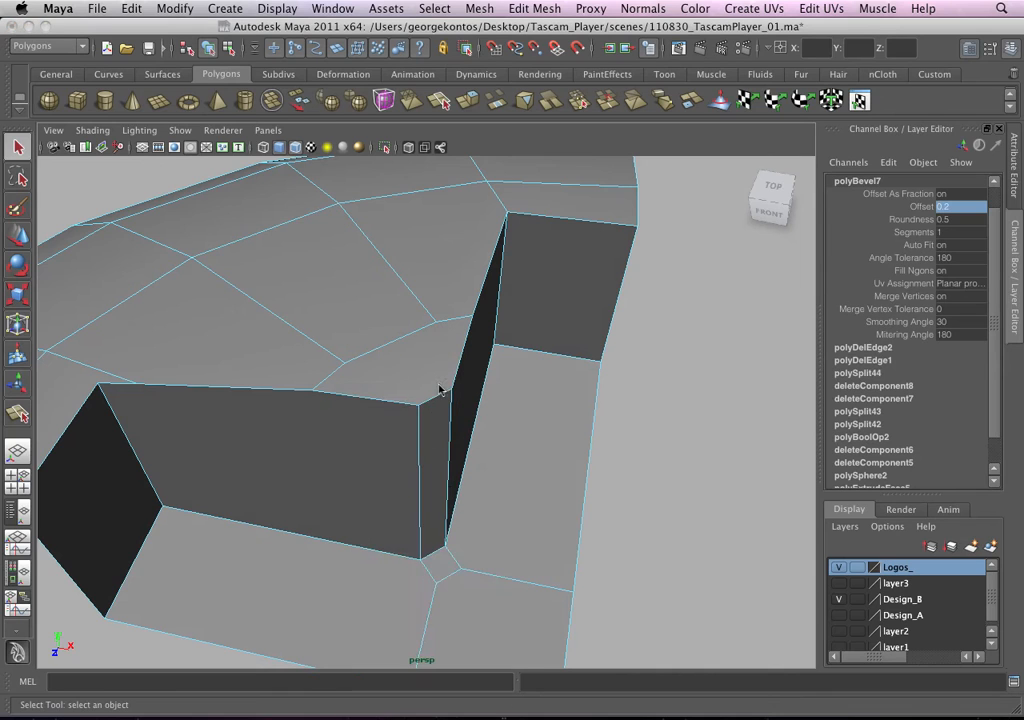
{"action": "left_click_drag", "start_coordinate": [441, 389], "coordinate": [418, 386], "text": "alt"}
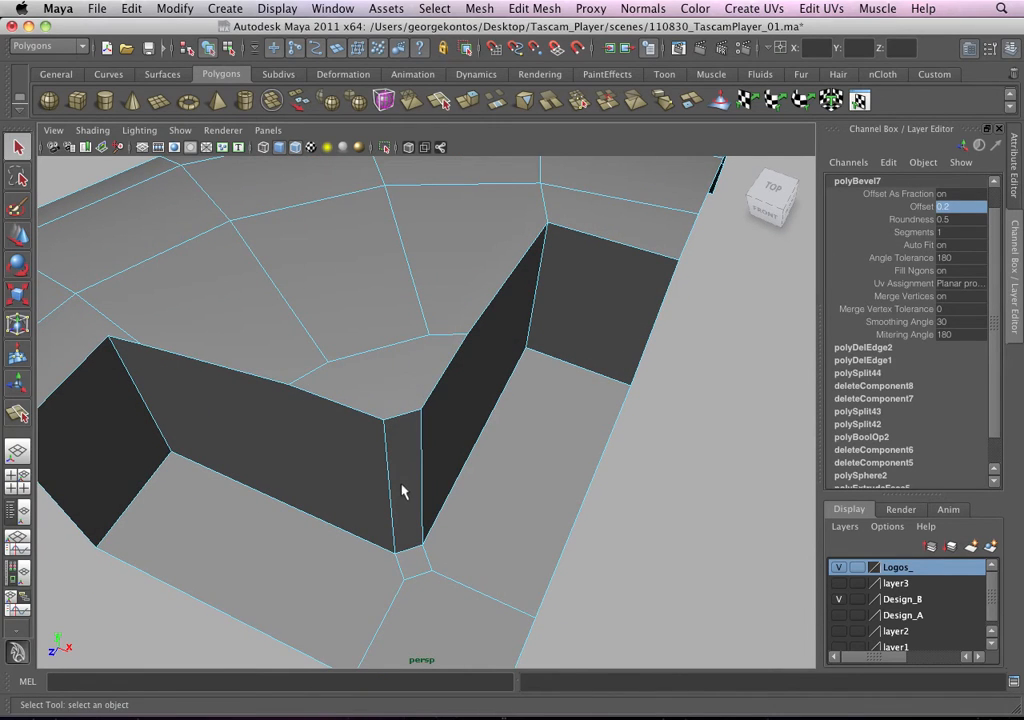
Step: Delete the floor edges around the bevelled inner corner, leaving the recess floor as a single face
{"action": "left_click_drag", "start_coordinate": [402, 491], "coordinate": [480, 393], "text": "alt"}
{"action": "middle_click_drag", "start_coordinate": [480, 393], "coordinate": [474, 335], "text": "alt"}
{"action": "left_click_drag", "start_coordinate": [474, 335], "coordinate": [446, 424], "text": "alt"}
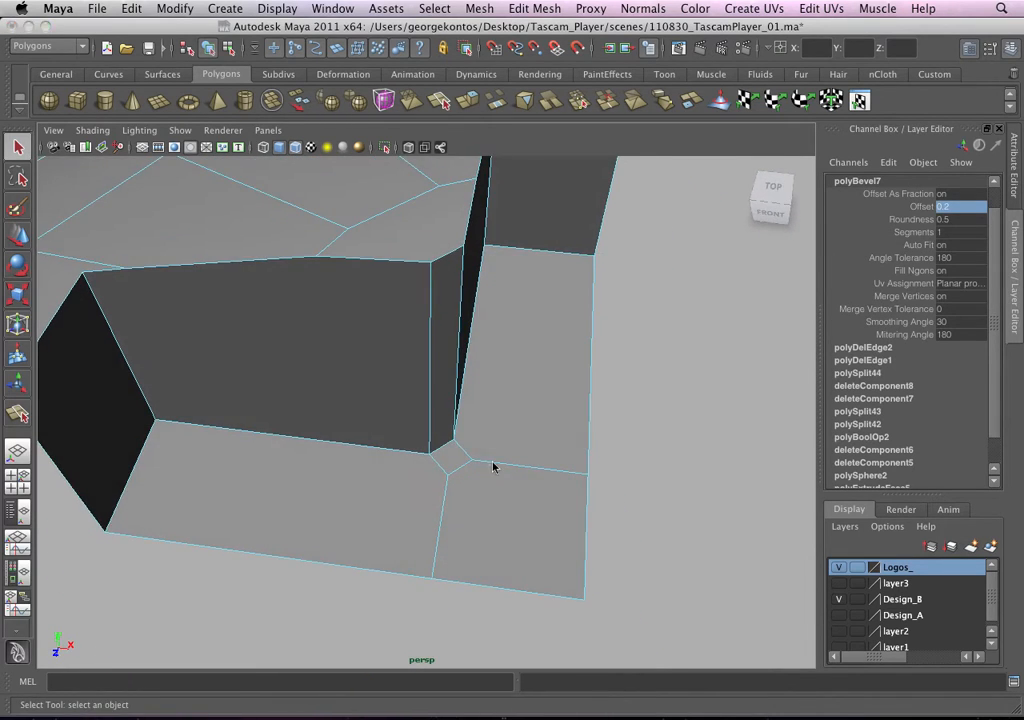
{"action": "right_click_drag", "start_coordinate": [492, 467], "coordinate": [486, 481]}
{"action": "left_click_drag", "start_coordinate": [448, 461], "coordinate": [475, 480]}
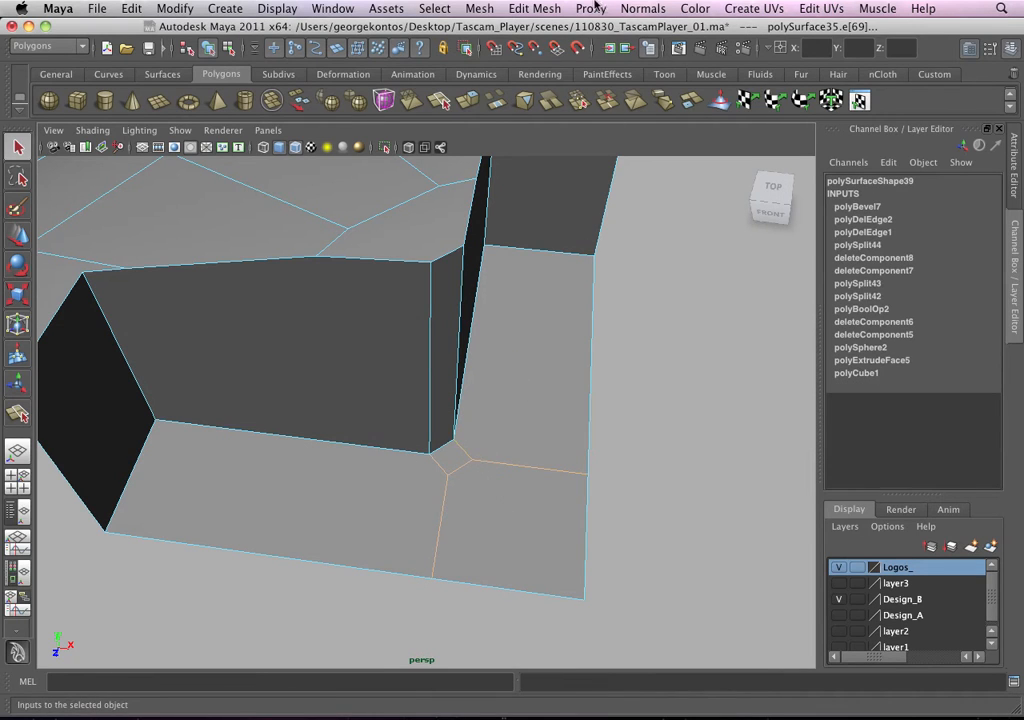
{"action": "left_click", "coordinate": [534, 8]}
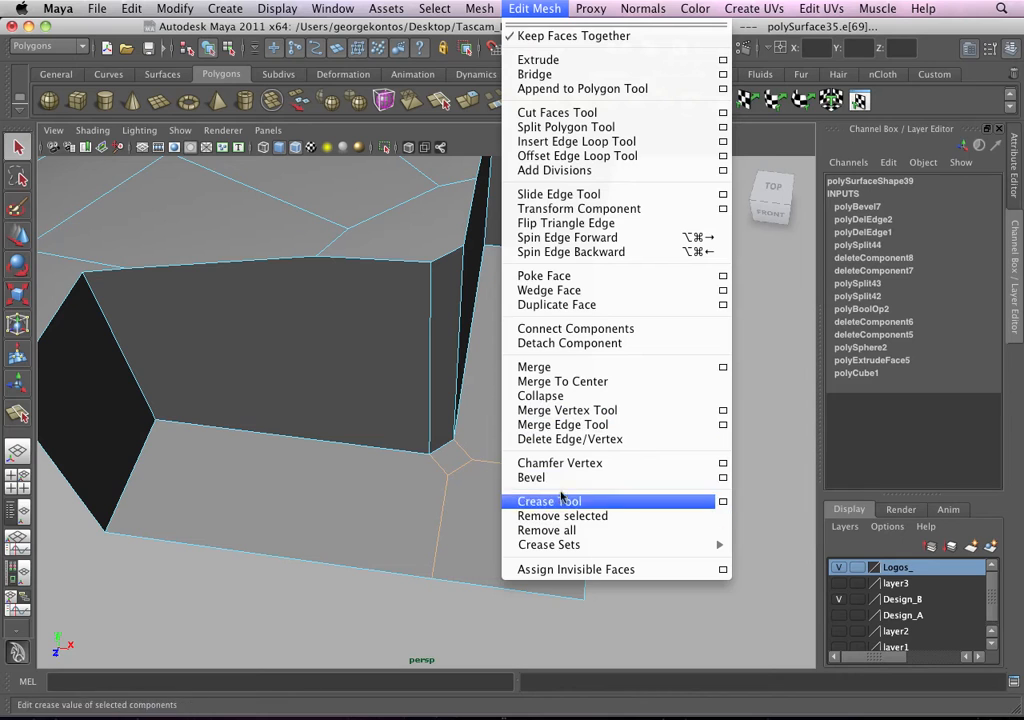
{"action": "left_click", "coordinate": [562, 442]}
{"action": "left_click_drag", "start_coordinate": [560, 441], "coordinate": [422, 447], "text": "alt"}
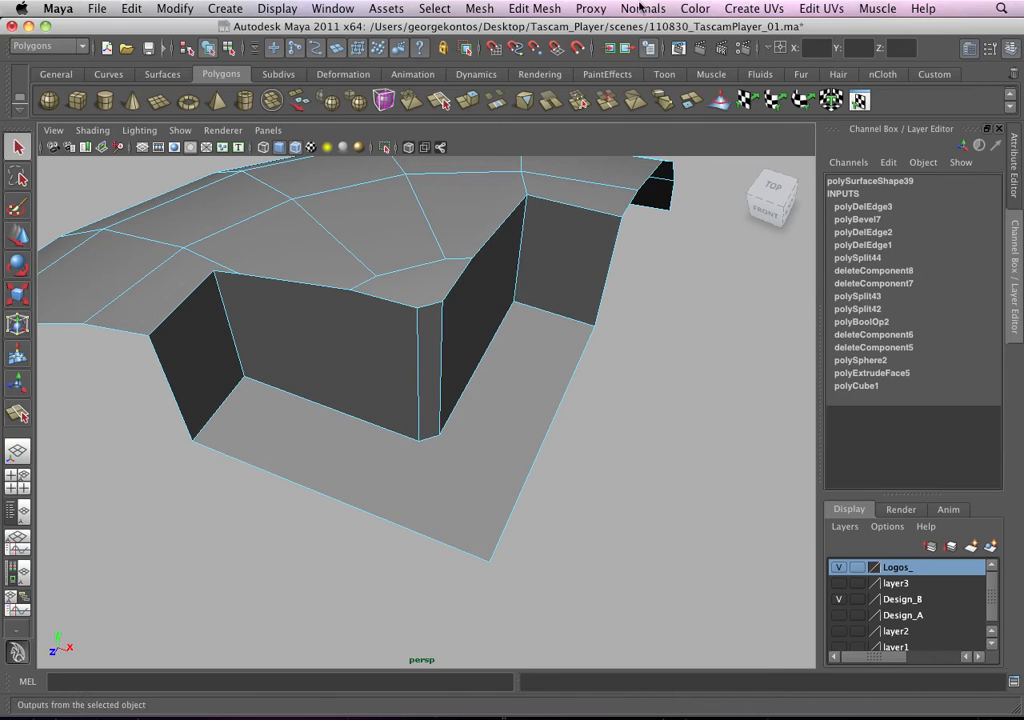
Step: Split the recess floor across the Z arm, from the bevel's lower vertex on that side to the open outer edge
{"action": "left_click", "coordinate": [533, 8]}
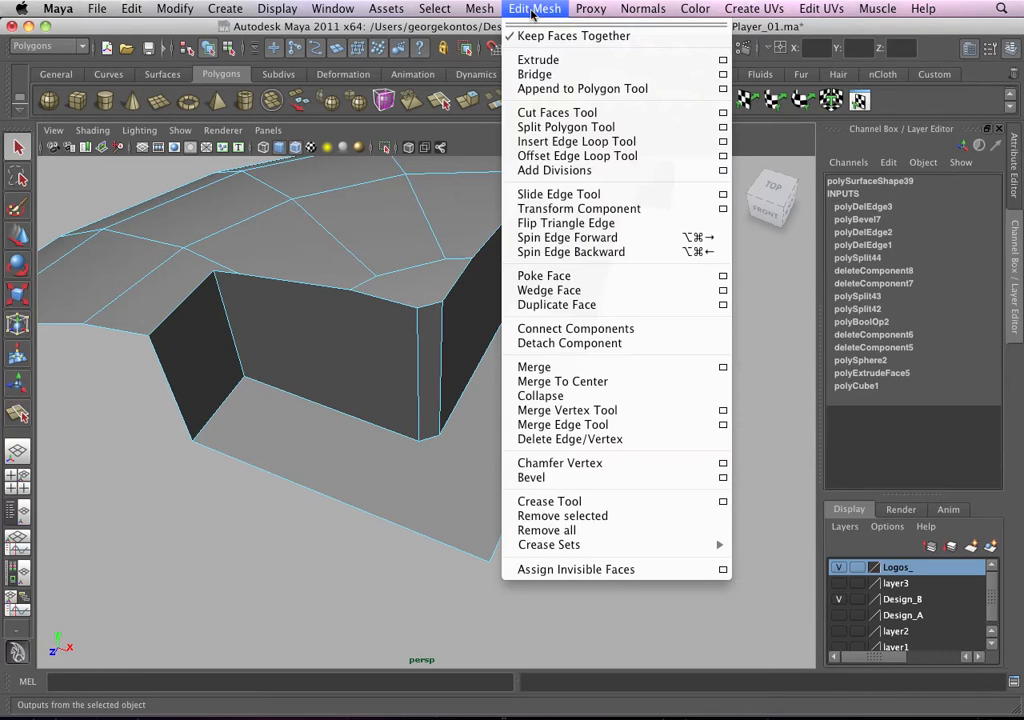
{"action": "left_click", "coordinate": [551, 129]}
{"action": "left_click_drag", "start_coordinate": [464, 453], "coordinate": [432, 446], "text": "alt"}
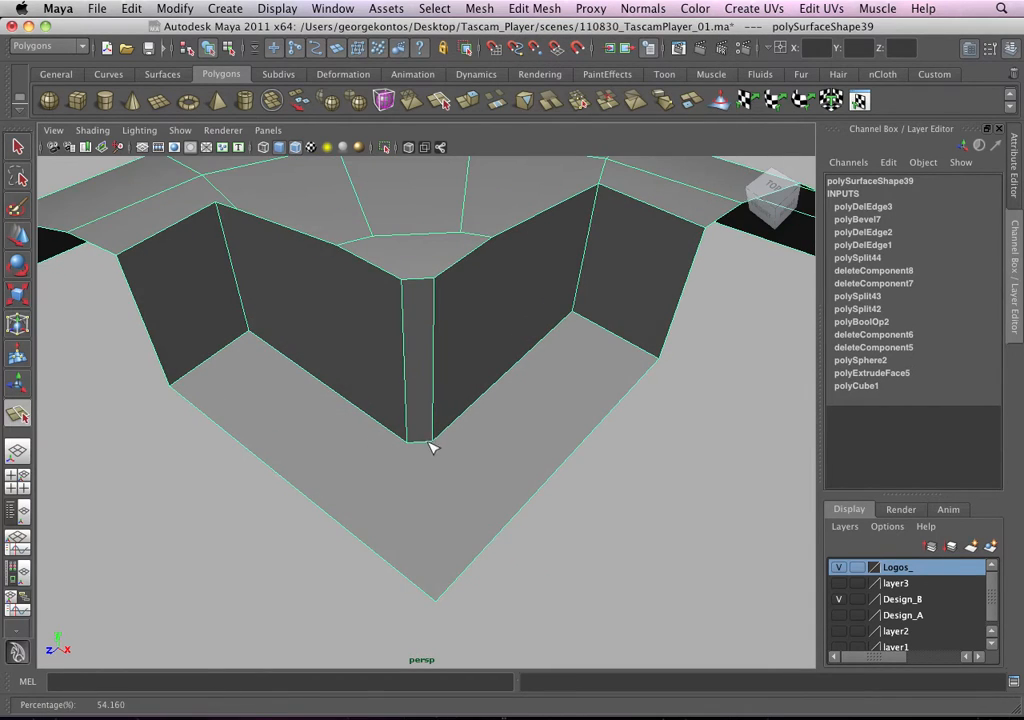
{"action": "left_click", "coordinate": [432, 444]}
{"action": "left_click_drag", "start_coordinate": [523, 505], "coordinate": [532, 502]}
{"action": "key", "text": "Return"}
{"action": "key", "text": "g"}
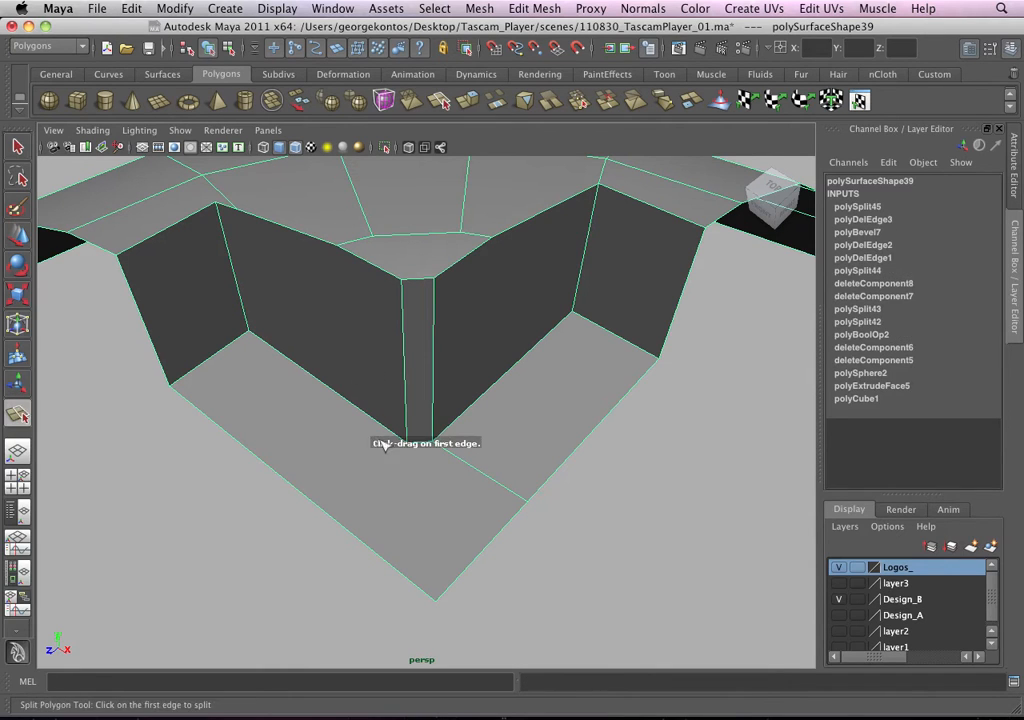
Step: Split the recess floor across the X arm, from the bevel's other lower vertex to the open outer edge
{"action": "left_click_drag", "start_coordinate": [413, 471], "coordinate": [453, 487], "text": "alt"}
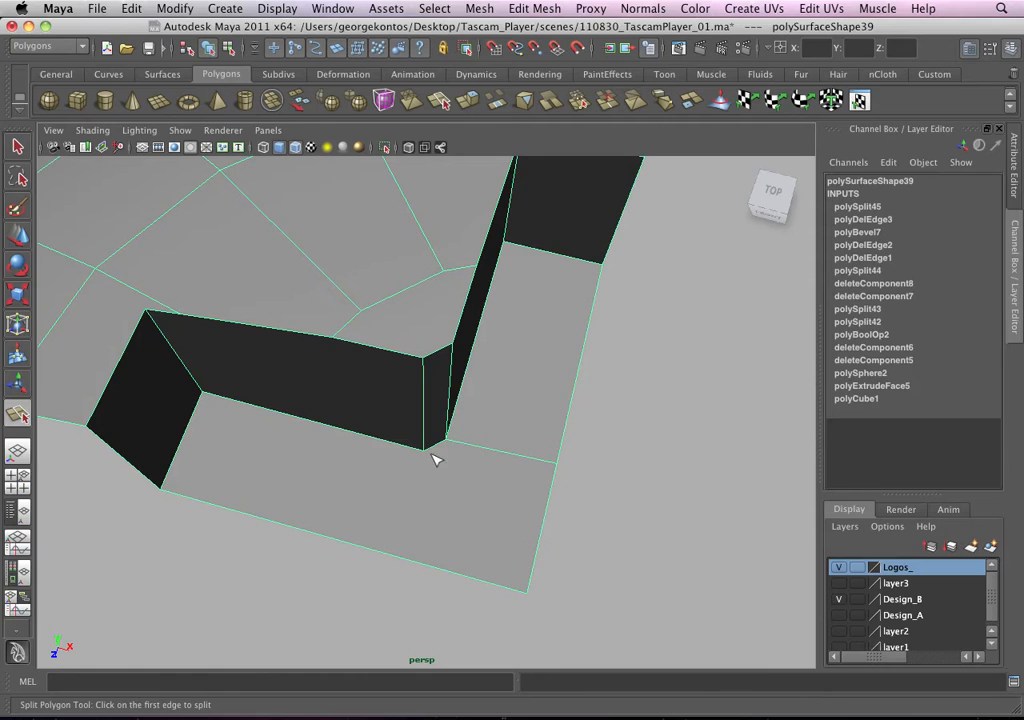
{"action": "left_click", "coordinate": [435, 451]}
{"action": "left_click_drag", "start_coordinate": [397, 560], "coordinate": [401, 505]}
{"action": "key", "text": "Return"}
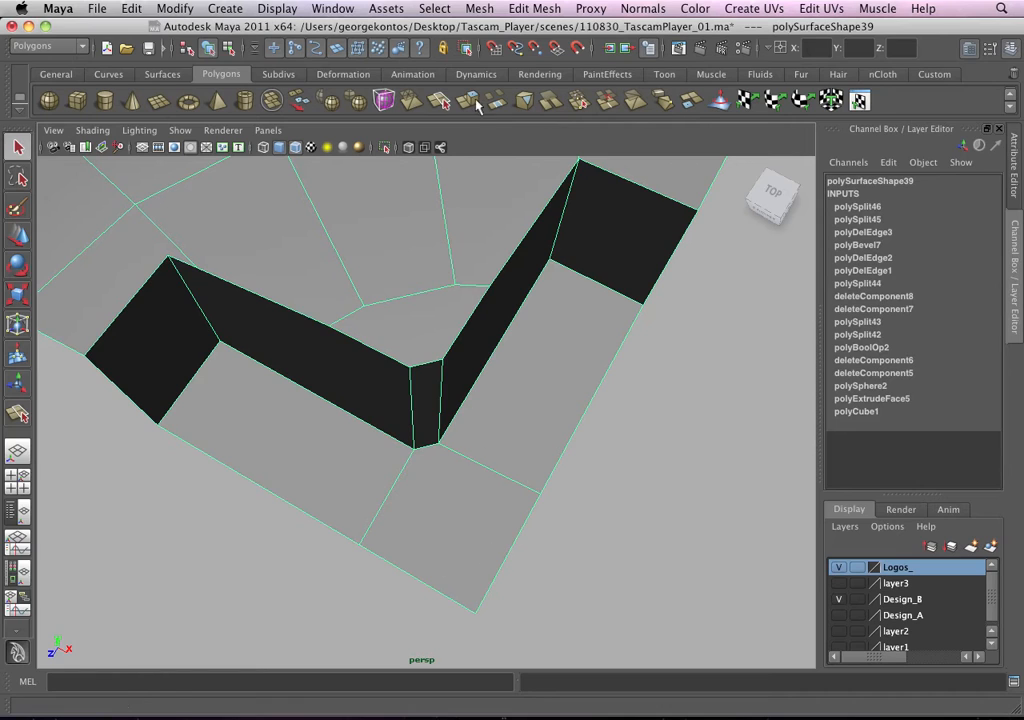
Step: Split the central floor face from the bevel's X-arm vertex to the outer end of the cut across the Z arm
{"action": "left_click", "coordinate": [18, 413]}
{"action": "right_click_drag", "start_coordinate": [398, 477], "coordinate": [466, 489], "text": "alt"}
{"action": "left_click", "coordinate": [421, 472]}
{"action": "left_click_drag", "start_coordinate": [598, 578], "coordinate": [607, 545]}
{"action": "key", "text": "Return"}
Step: Split the dome face from the nearest dome vertex to the recess's outer corner at the end of the X arm
{"action": "right_click_drag", "start_coordinate": [607, 545], "coordinate": [545, 370], "text": "alt"}
{"action": "left_click_drag", "start_coordinate": [256, 326], "coordinate": [394, 421], "text": "alt"}
{"action": "left_click_drag", "start_coordinate": [350, 304], "coordinate": [384, 363], "text": "alt"}
{"action": "right_click_drag", "start_coordinate": [452, 406], "coordinate": [567, 498], "text": "alt"}
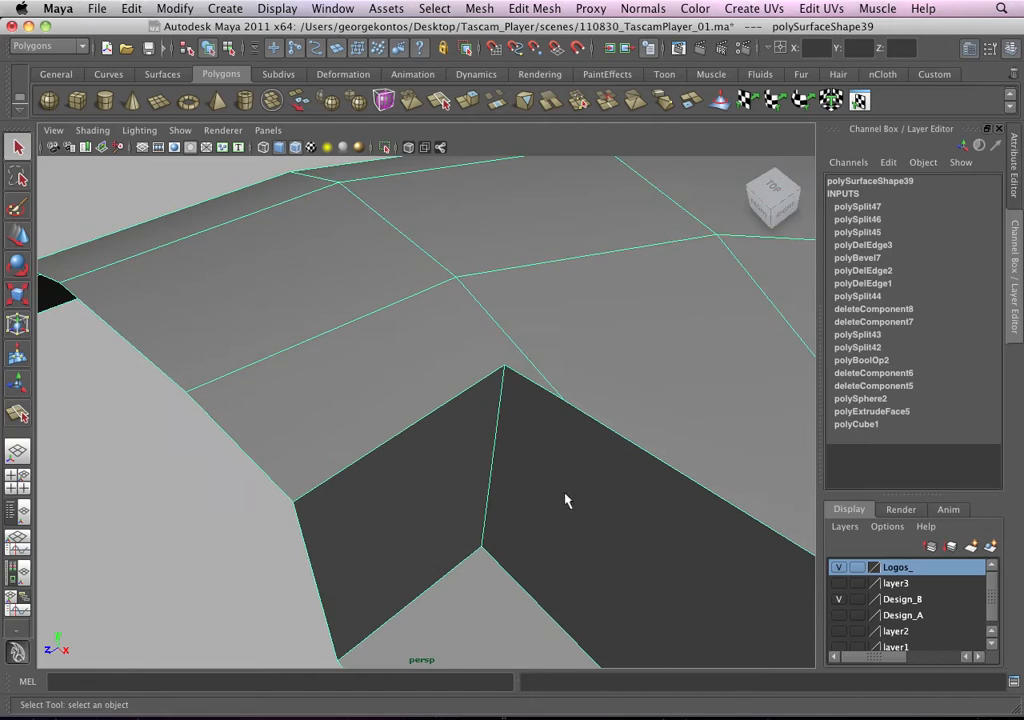
{"action": "left_click_drag", "start_coordinate": [567, 498], "coordinate": [455, 391], "text": "alt"}
{"action": "right_click_drag", "start_coordinate": [455, 391], "coordinate": [473, 391], "text": "alt"}
{"action": "mouse_move", "coordinate": [473, 391]}
{"action": "middle_mouse_down", "text": "alt"}
{"action": "mouse_move", "coordinate": [515, 384]}
{"action": "mouse_move", "coordinate": [491, 382]}
{"action": "middle_mouse_up", "text": "alt"}
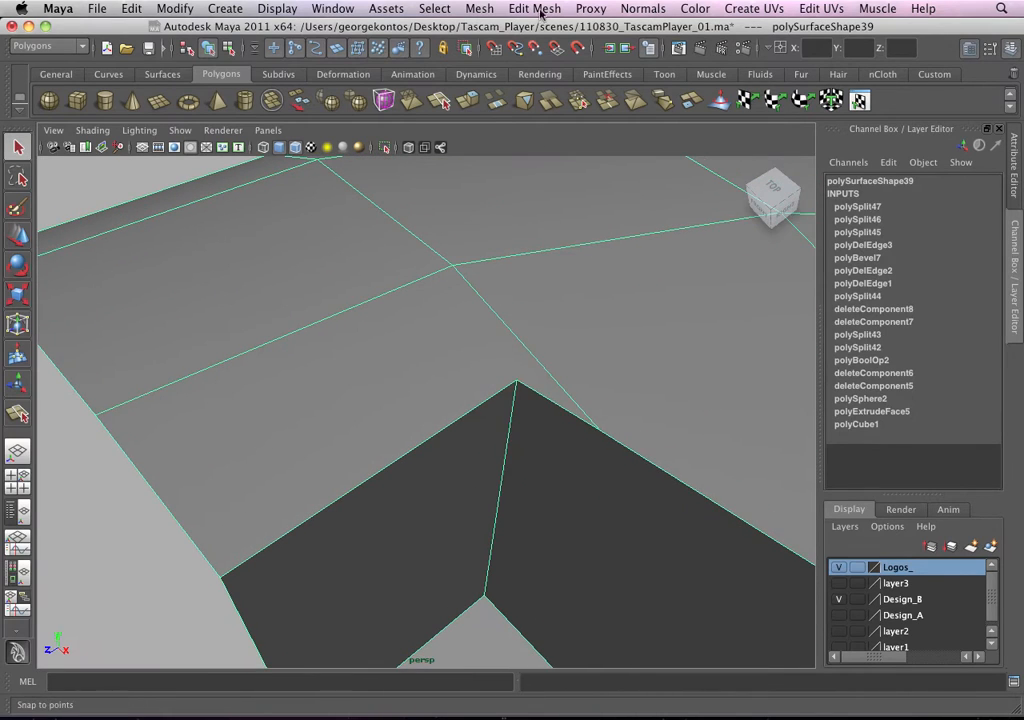
{"action": "left_click", "coordinate": [537, 8]}
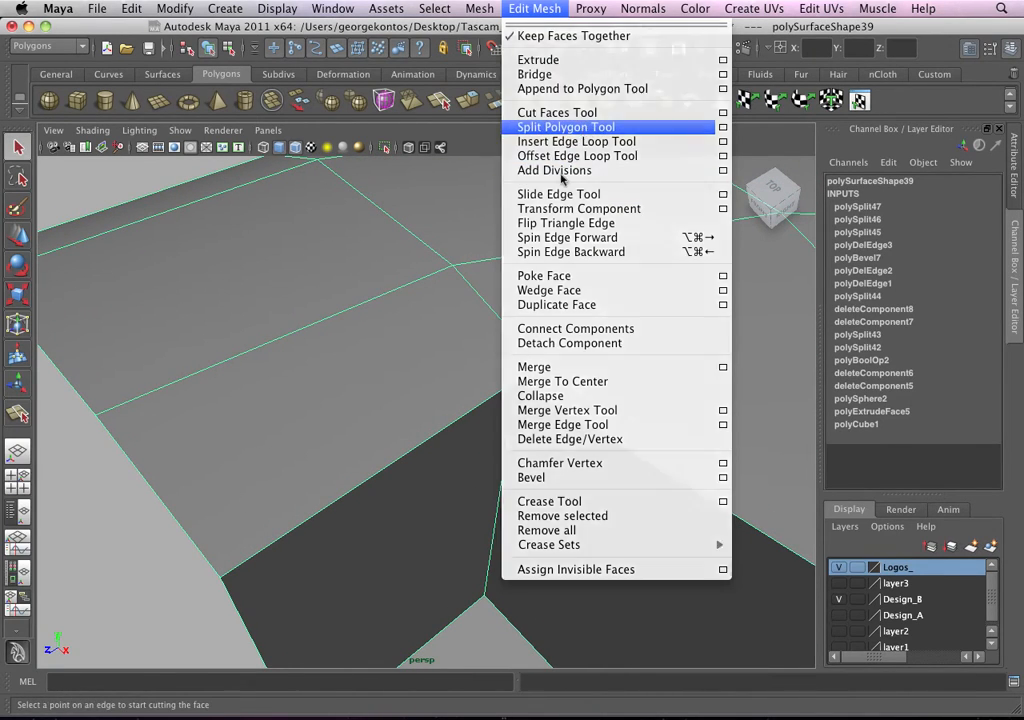
{"action": "left_click", "coordinate": [560, 127]}
{"action": "left_click", "coordinate": [466, 264]}
{"action": "left_click_drag", "start_coordinate": [482, 401], "coordinate": [522, 374]}
{"action": "key", "text": "Return"}
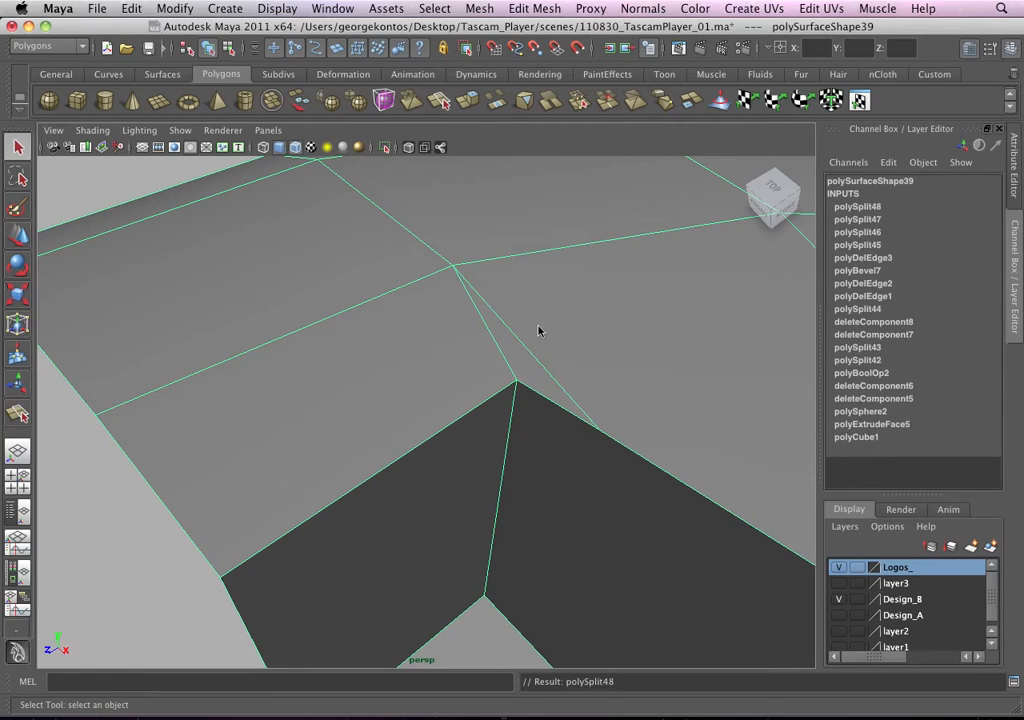
Step: Delete the redundant edge from the dome vertex to the rim of the X arm's long wall, beside the recess's outer corner
{"action": "right_click_drag", "start_coordinate": [538, 331], "coordinate": [539, 287]}
{"action": "left_click", "coordinate": [527, 353]}
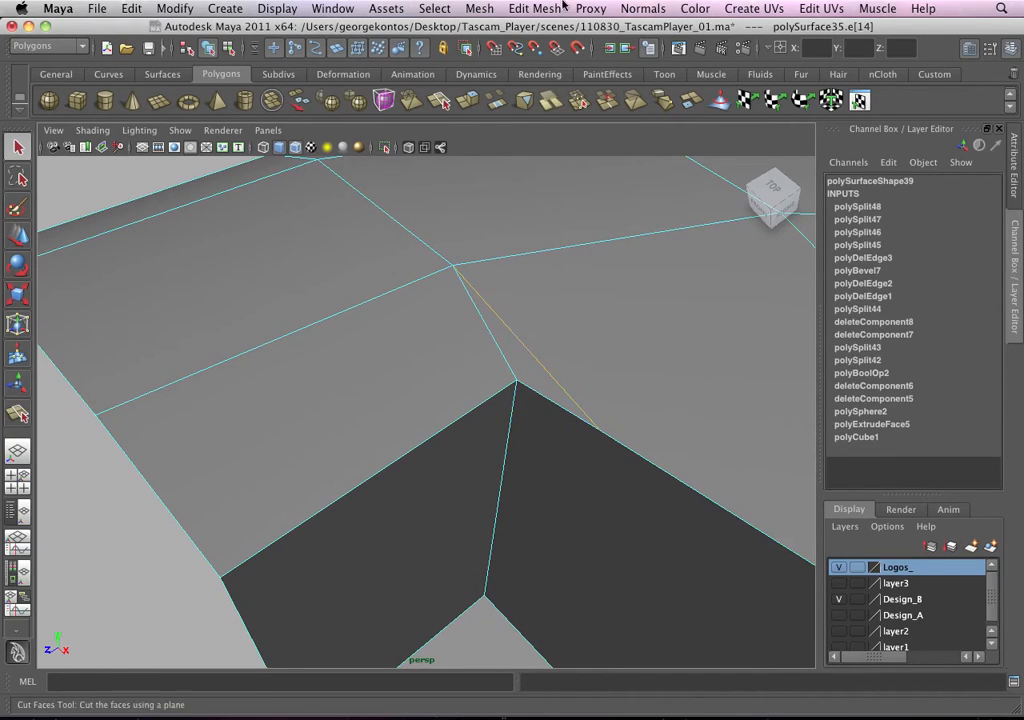
{"action": "left_click", "coordinate": [563, 8]}
{"action": "left_click", "coordinate": [585, 438]}
{"action": "right_click_drag", "start_coordinate": [585, 438], "coordinate": [474, 375], "text": "alt"}
{"action": "middle_click_drag", "start_coordinate": [473, 375], "coordinate": [430, 362], "text": "alt"}
{"action": "left_click_drag", "start_coordinate": [430, 362], "coordinate": [475, 379], "text": "alt"}
{"action": "right_click_drag", "start_coordinate": [478, 380], "coordinate": [555, 411], "text": "alt"}
{"action": "left_click_drag", "start_coordinate": [555, 411], "coordinate": [600, 441], "text": "alt"}
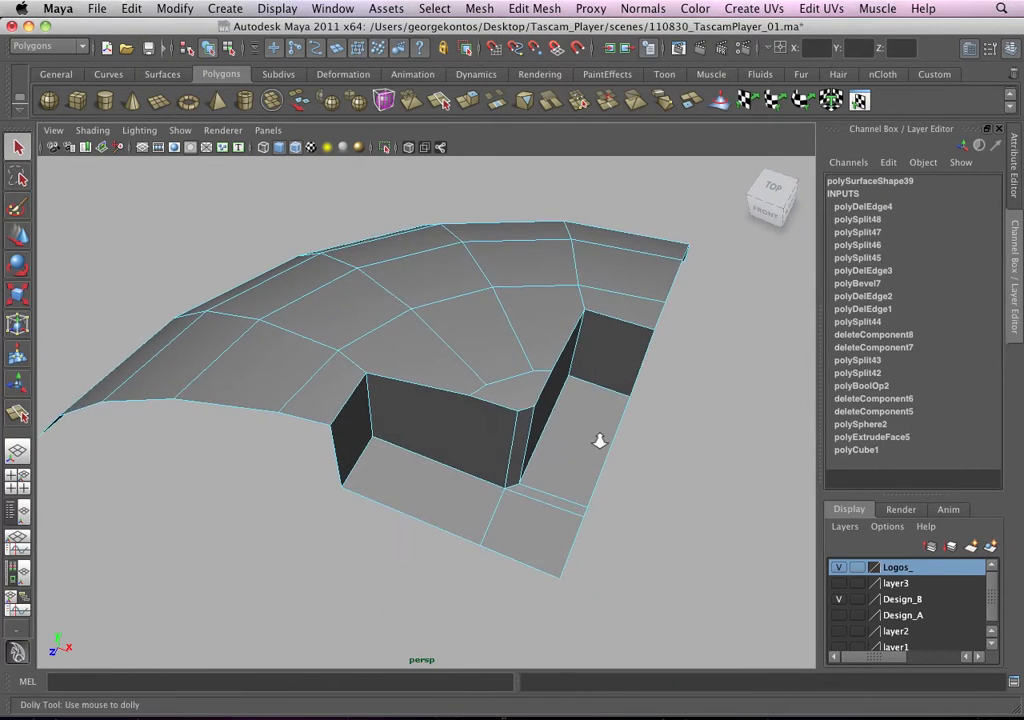
{"action": "right_click_drag", "start_coordinate": [599, 441], "coordinate": [512, 434], "text": "alt"}
{"action": "left_click_drag", "start_coordinate": [514, 427], "coordinate": [438, 388], "text": "alt"}
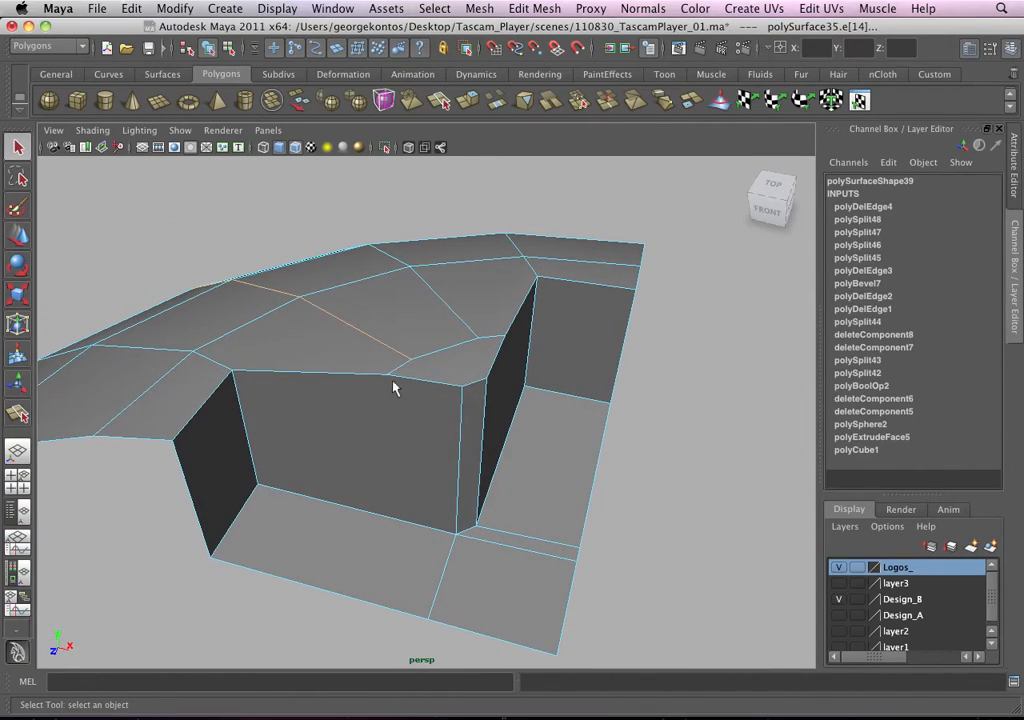
Step: Split the X arm from the rim vertex near the bevel, down the long wall and across the floor to the open edge
{"action": "left_click", "coordinate": [534, 8]}
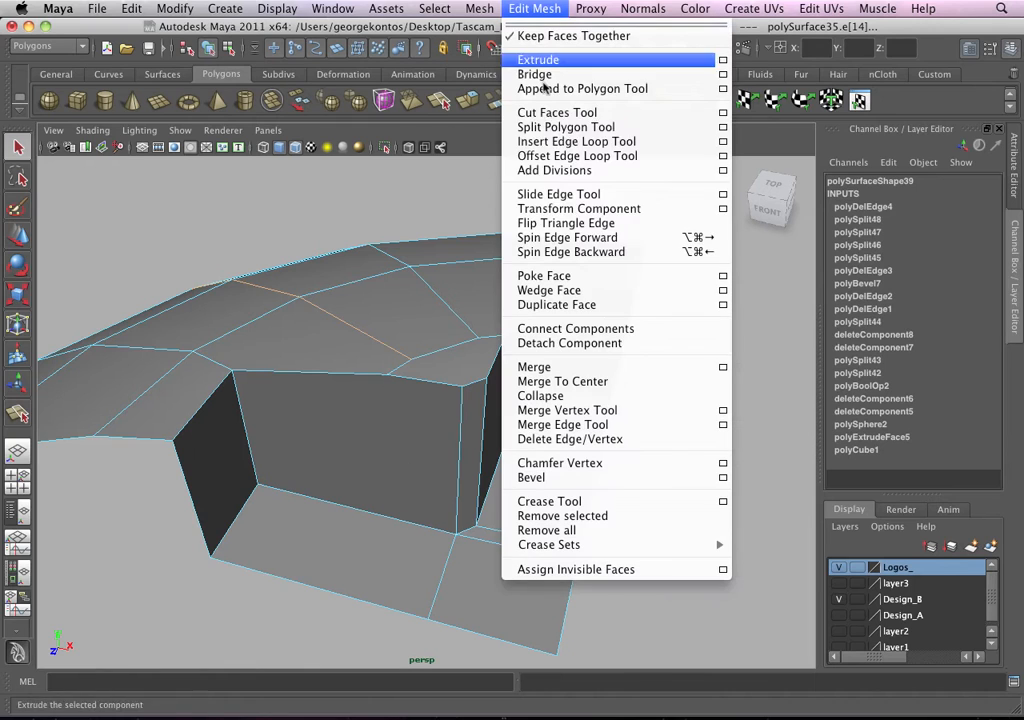
{"action": "left_click", "coordinate": [565, 127]}
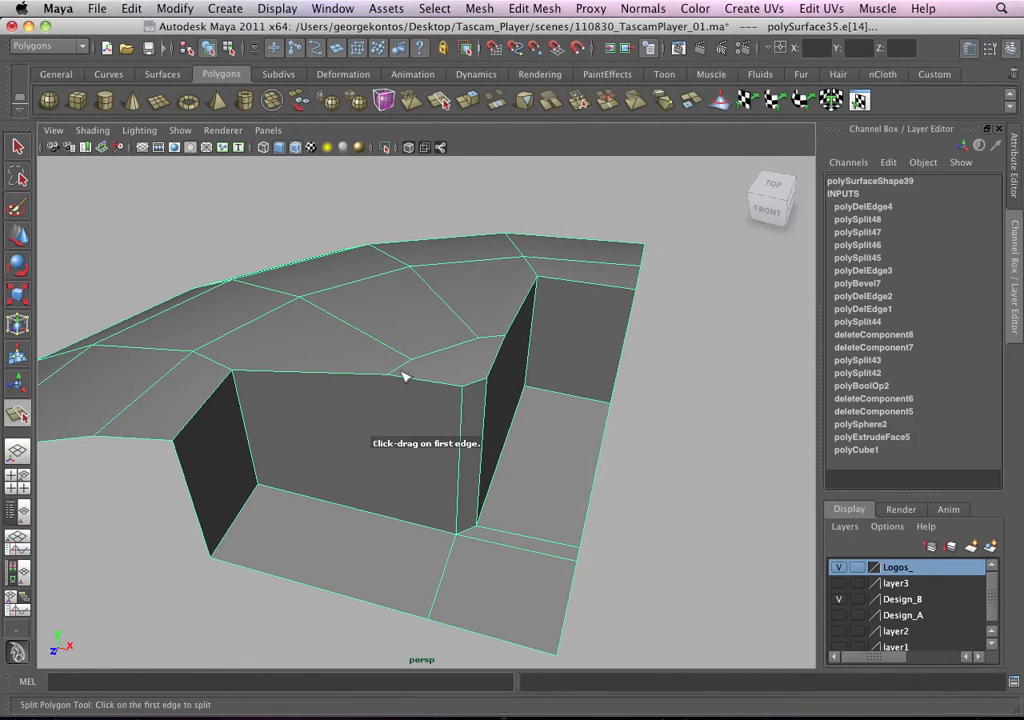
{"action": "left_click", "coordinate": [387, 375]}
{"action": "left_click_drag", "start_coordinate": [377, 509], "coordinate": [381, 515]}
{"action": "left_click", "coordinate": [354, 598]}
{"action": "key", "text": "Return"}
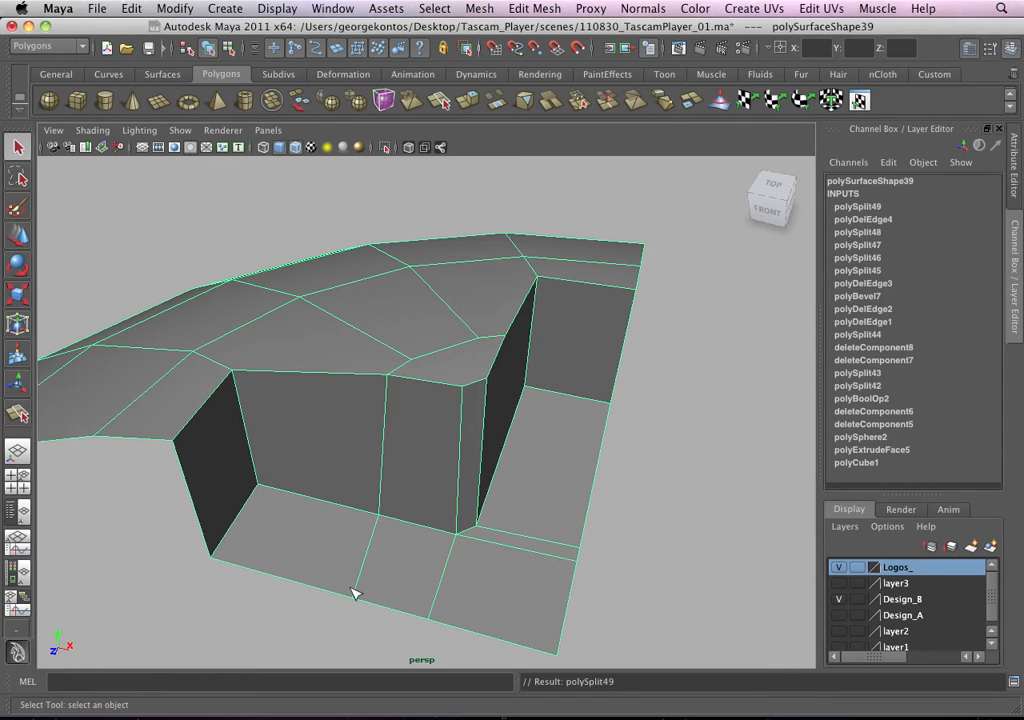
Step: Split the Z arm from the rim vertex near the bevel, down the long wall and across the floor to the open edge
{"action": "left_click_drag", "start_coordinate": [500, 385], "coordinate": [452, 390], "text": "alt"}
{"action": "left_click_drag", "start_coordinate": [452, 297], "coordinate": [342, 290], "text": "alt"}
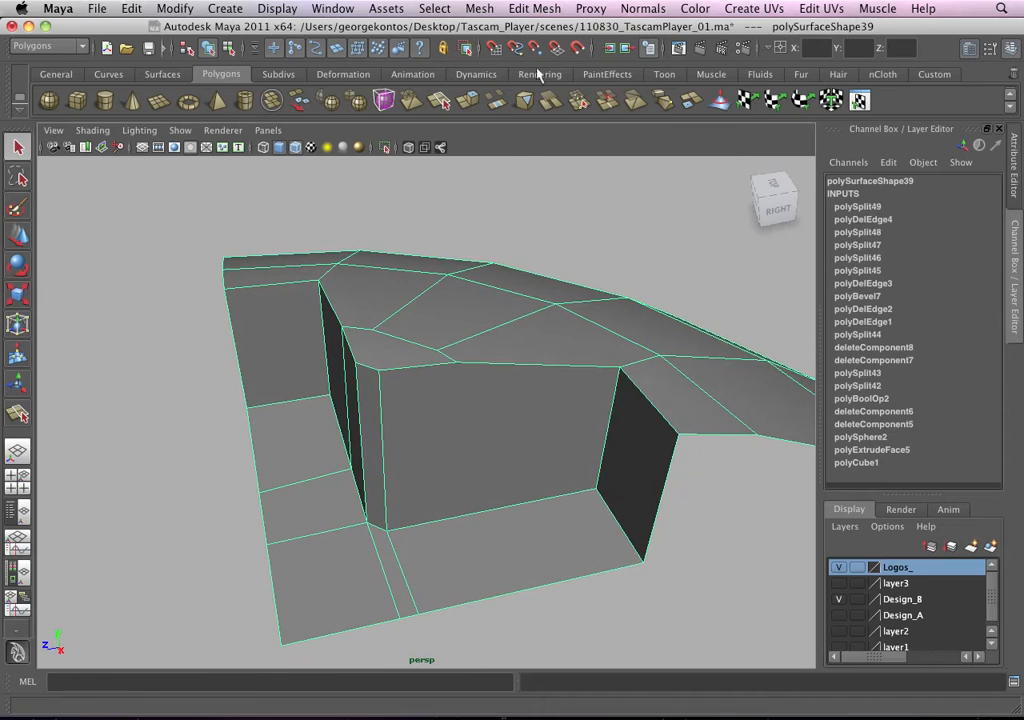
{"action": "left_click", "coordinate": [535, 9]}
{"action": "left_click", "coordinate": [566, 128]}
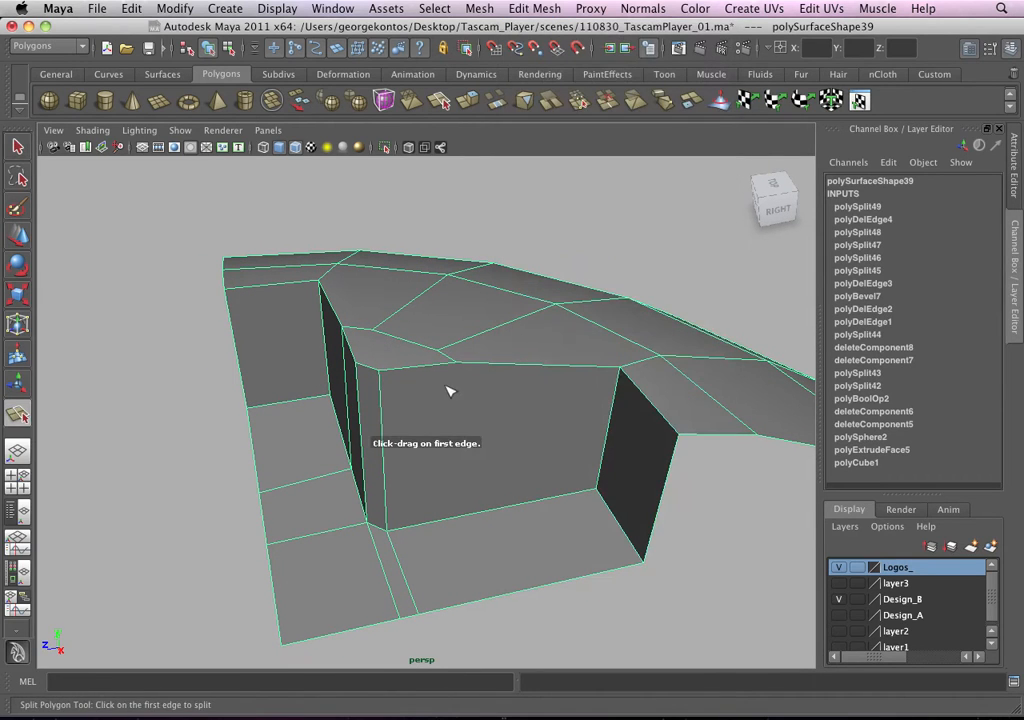
{"action": "left_click", "coordinate": [456, 362]}
{"action": "left_click", "coordinate": [468, 516]}
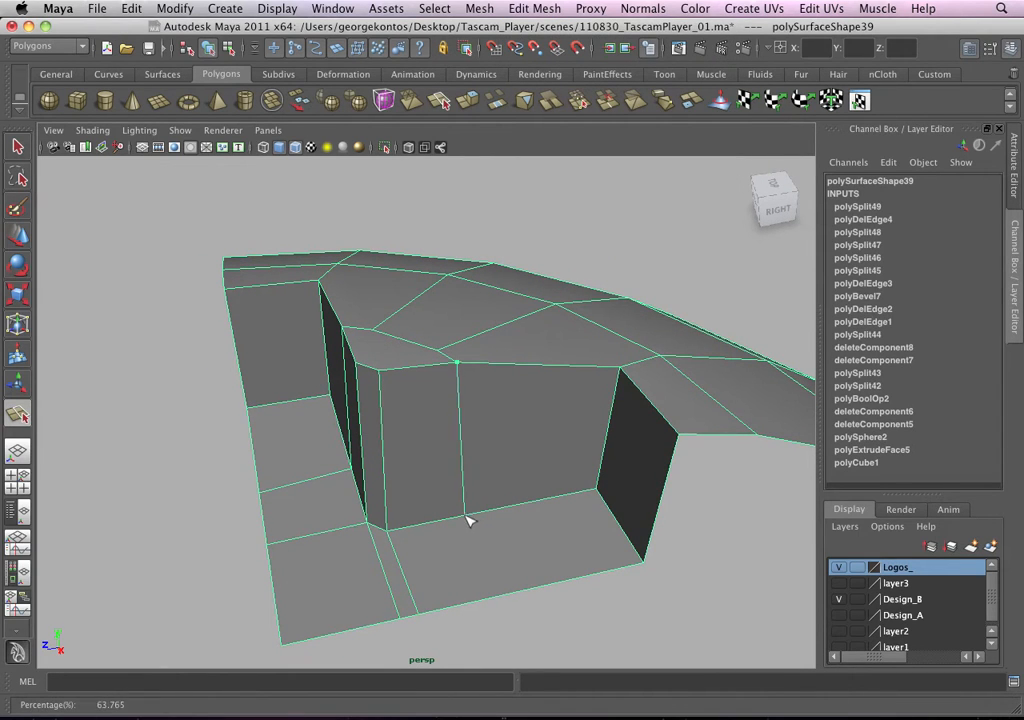
{"action": "left_click", "coordinate": [479, 602]}
{"action": "key", "text": "q"}
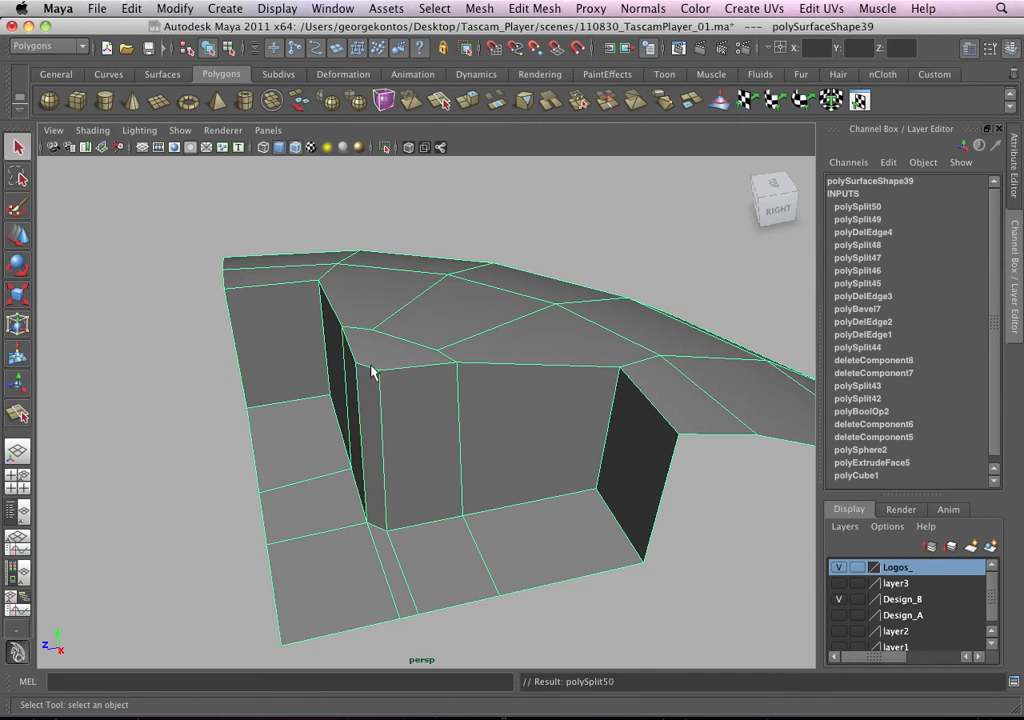
Step: Split the small dome face at the inner corner from each of the bevel's two upper vertices to its adjacent dome vertex
{"action": "left_click_drag", "start_coordinate": [371, 372], "coordinate": [475, 377], "text": "alt"}
{"action": "right_click_drag", "start_coordinate": [475, 377], "coordinate": [523, 427], "text": "alt"}
{"action": "left_click_drag", "start_coordinate": [523, 427], "coordinate": [496, 434], "text": "alt"}
{"action": "middle_click_drag", "start_coordinate": [488, 436], "coordinate": [476, 436], "text": "alt"}
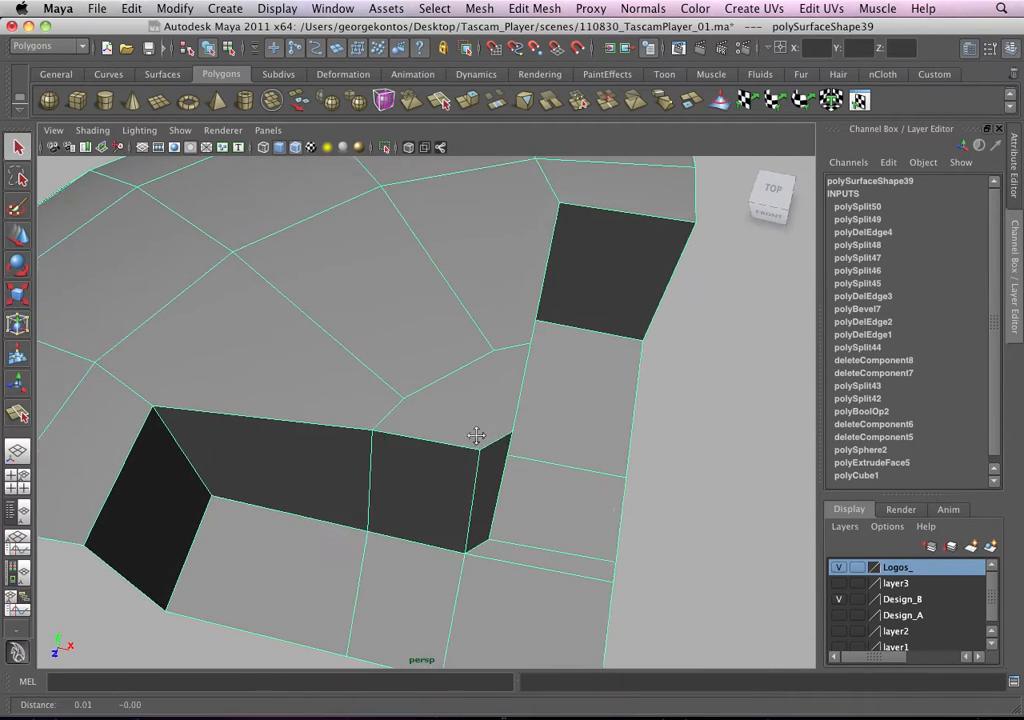
{"action": "left_click_drag", "start_coordinate": [476, 436], "coordinate": [421, 381], "text": "alt"}
{"action": "left_click", "coordinate": [533, 8]}
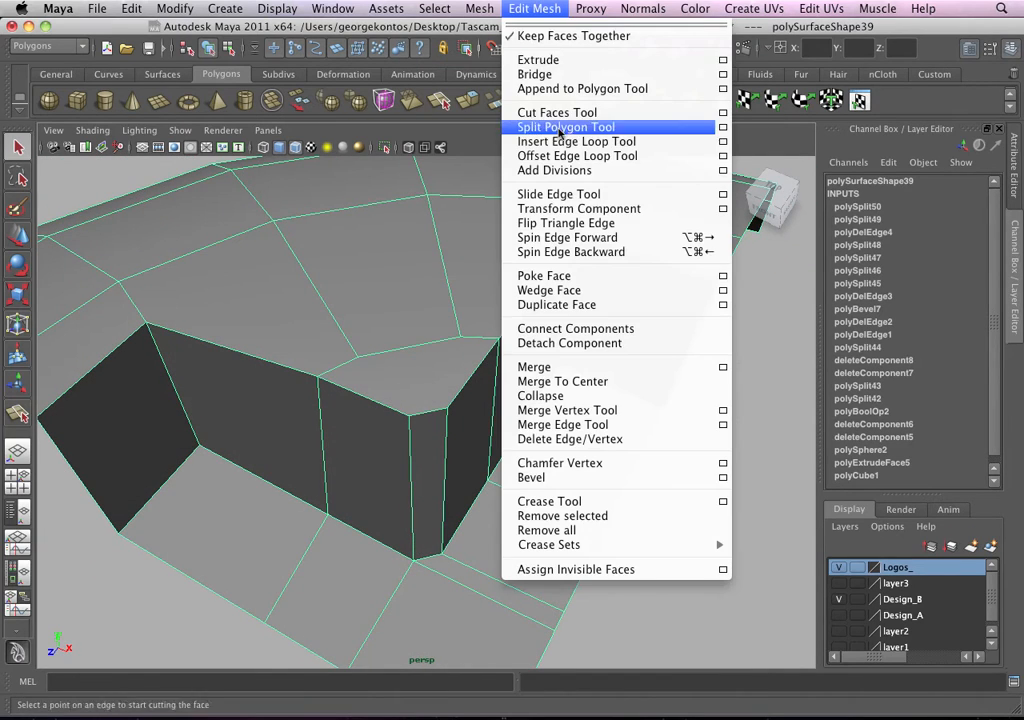
{"action": "left_click", "coordinate": [549, 128]}
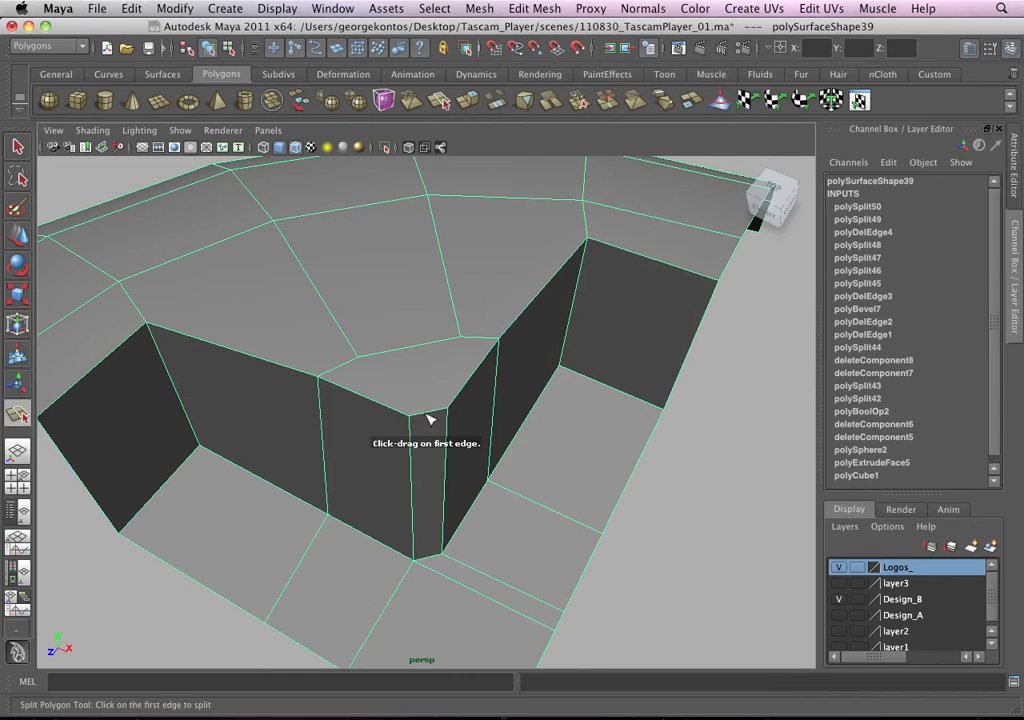
{"action": "left_click", "coordinate": [406, 417]}
{"action": "left_click_drag", "start_coordinate": [390, 356], "coordinate": [357, 359]}
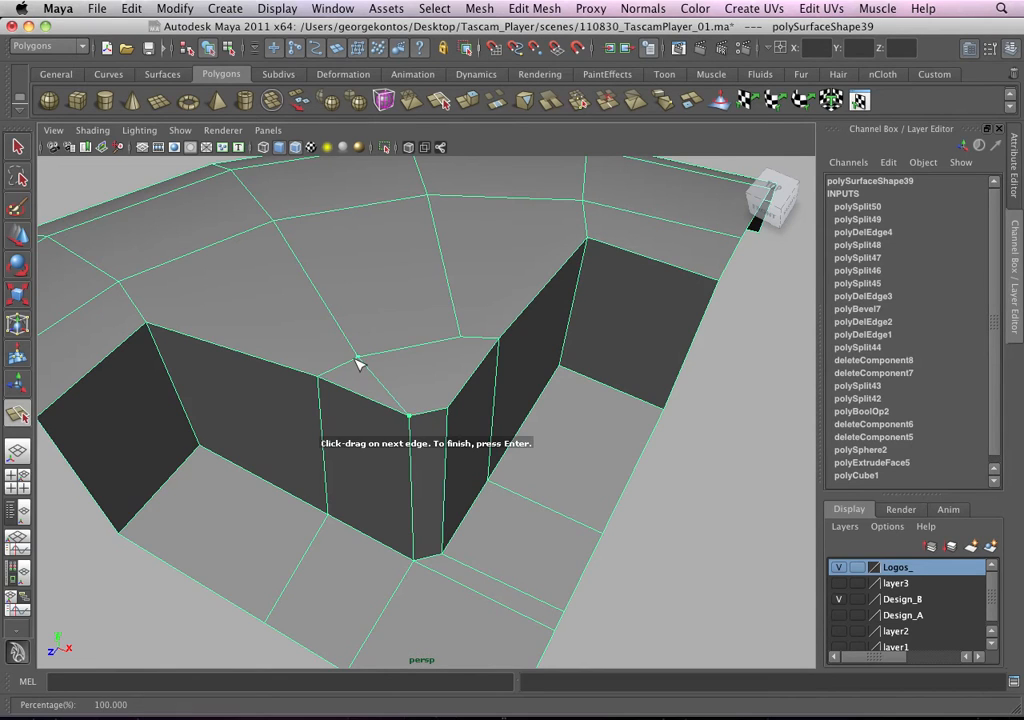
{"action": "key", "text": "Return"}
{"action": "left_click", "coordinate": [452, 409]}
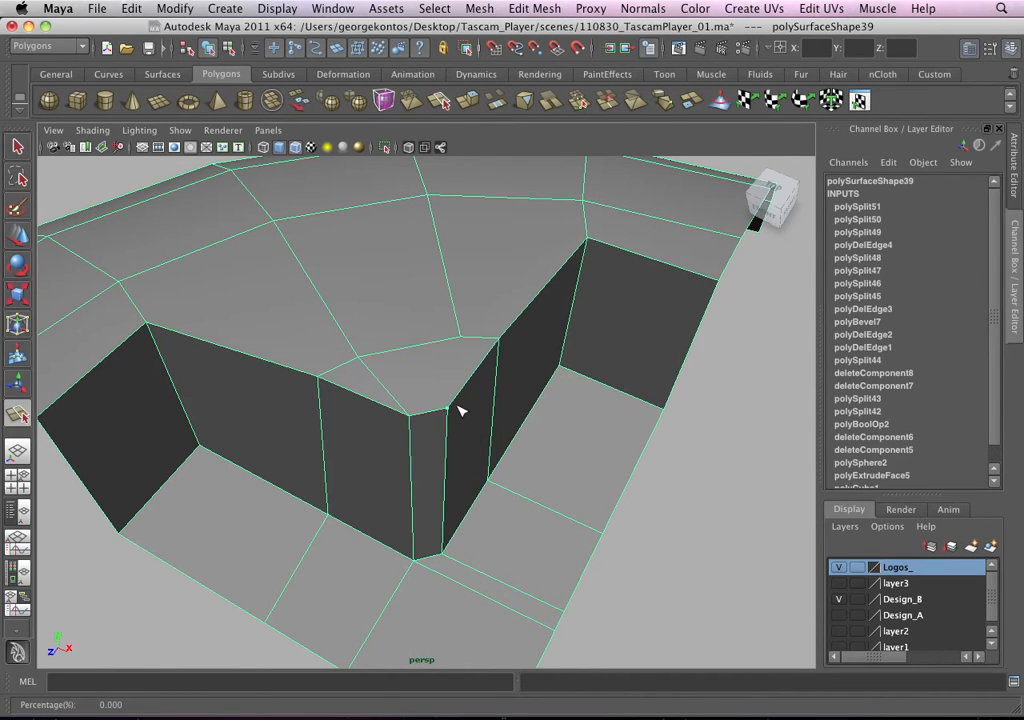
{"action": "left_click", "coordinate": [463, 342]}
{"action": "key", "text": "Return"}
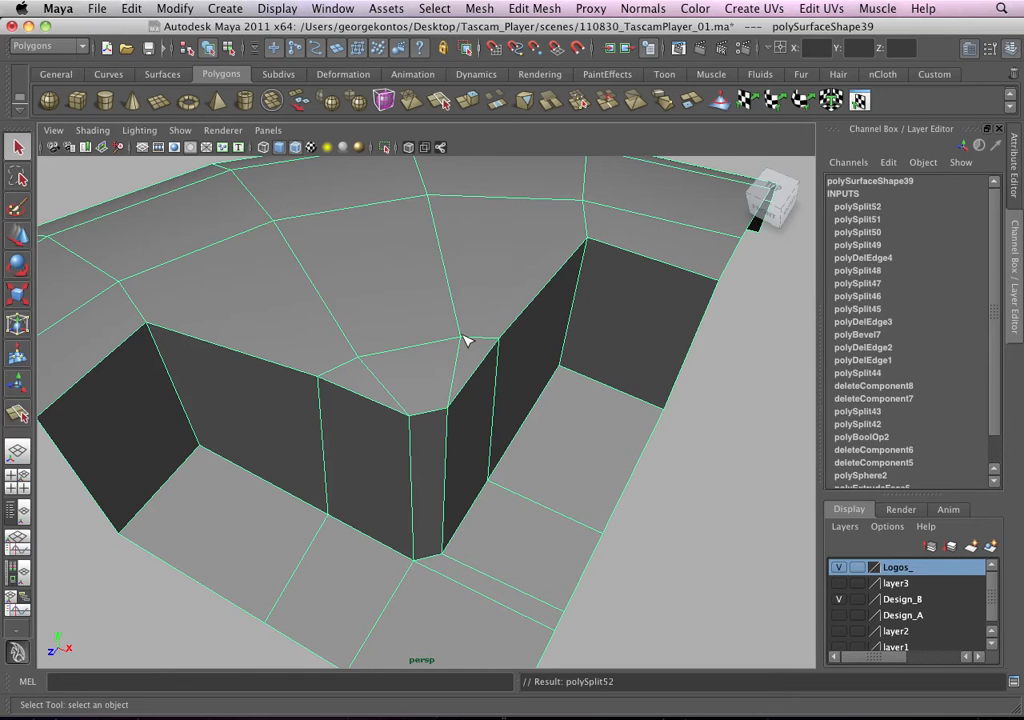
Step: Insert one edge loop in each arm, midway between the bevel and the nearby wall cut
{"action": "left_click_drag", "start_coordinate": [397, 364], "coordinate": [419, 313], "text": "alt"}
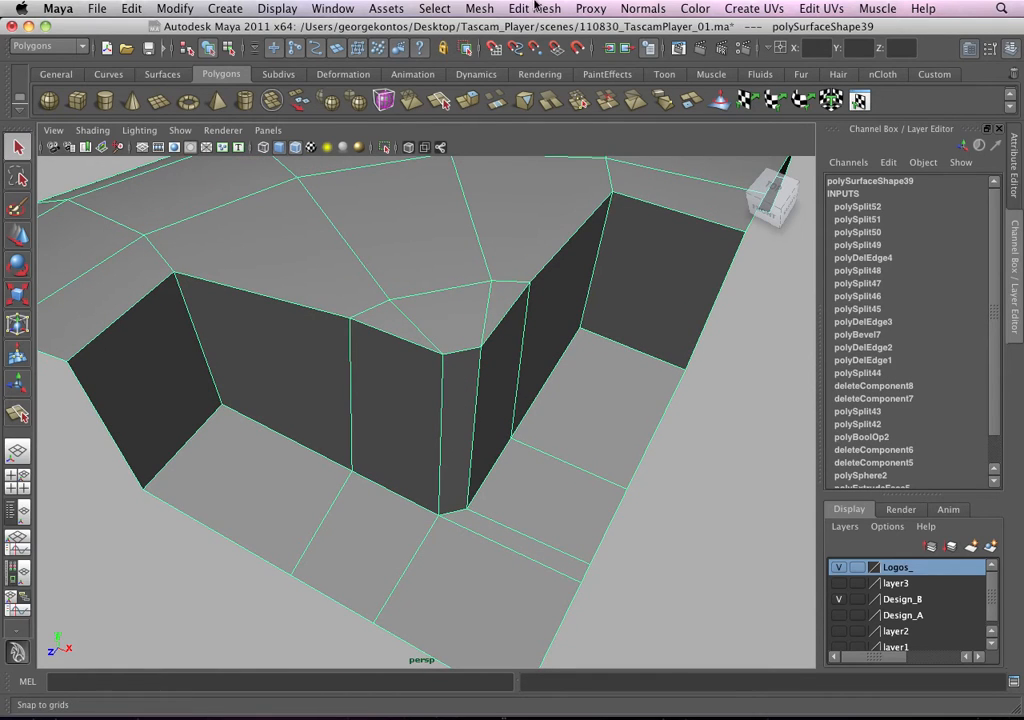
{"action": "left_click", "coordinate": [535, 8]}
{"action": "left_click", "coordinate": [440, 122]}
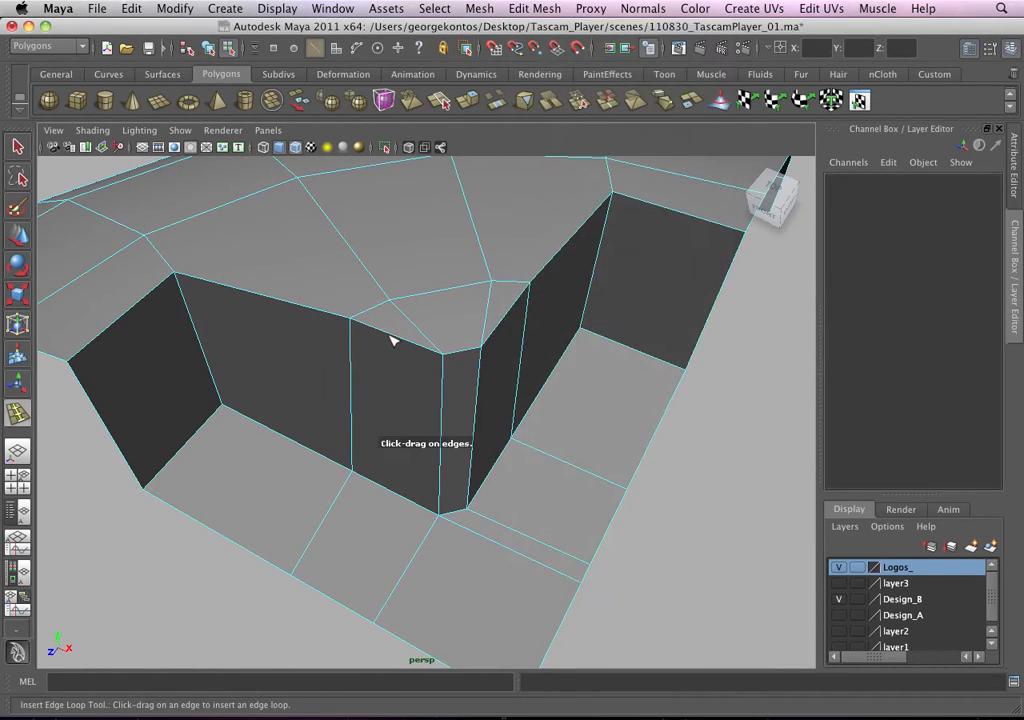
{"action": "left_click", "coordinate": [397, 340]}
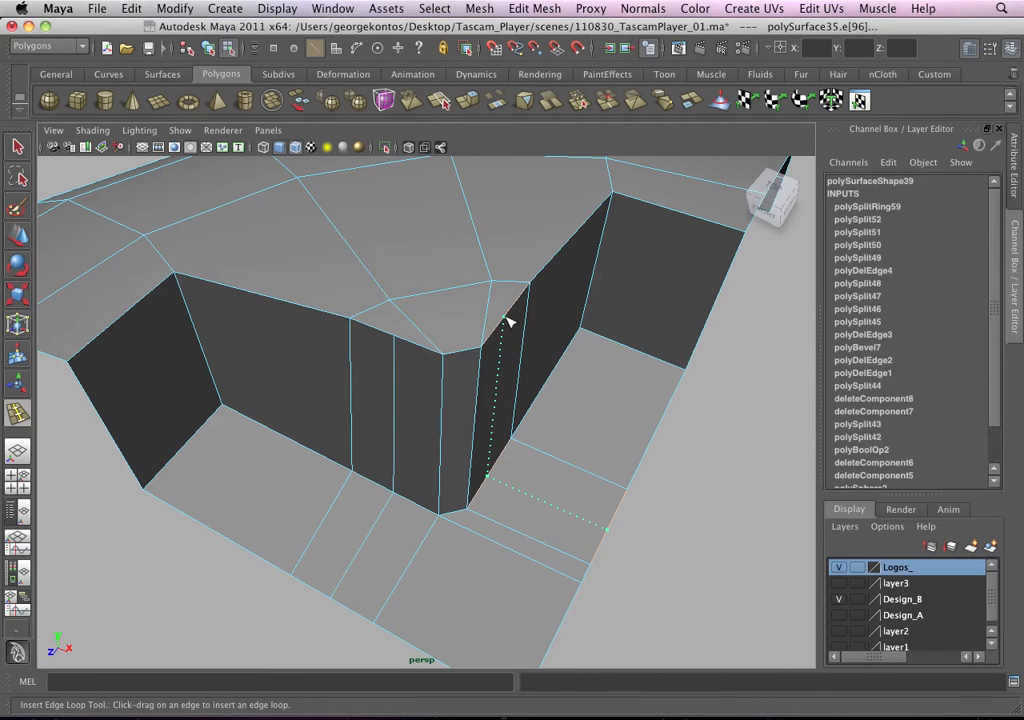
{"action": "left_click", "coordinate": [507, 322]}
Step: Preview the screw quarter smoothed, examine the recess's inner corner, and return to the unsmoothed display
{"action": "key", "text": "3"}
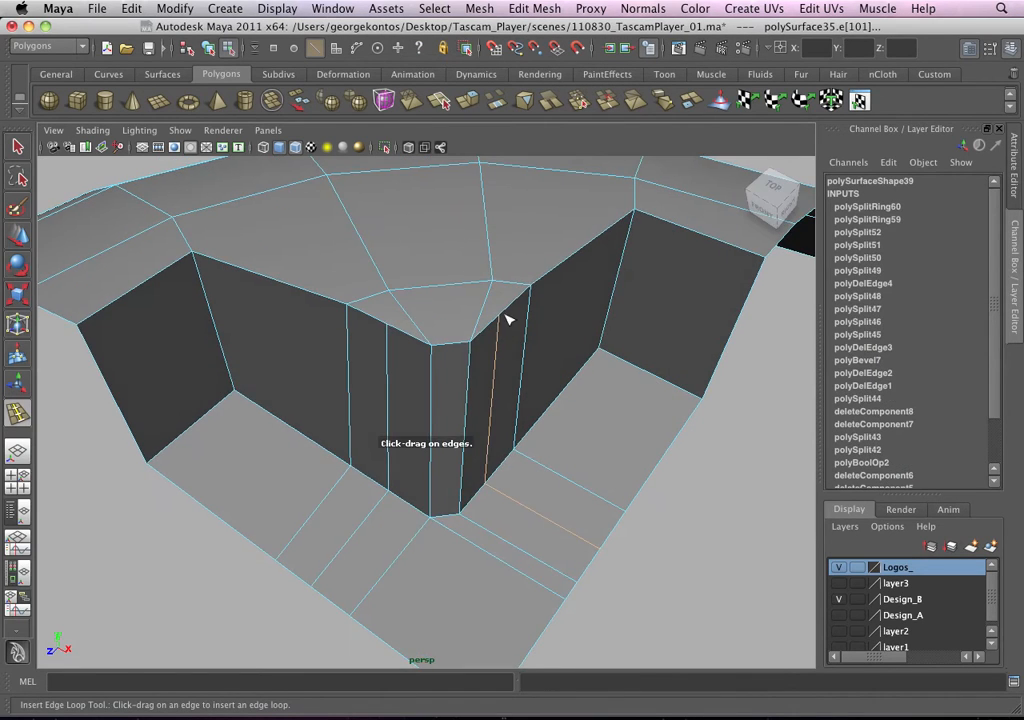
{"action": "left_click_drag", "start_coordinate": [507, 314], "coordinate": [418, 357], "text": "alt"}
{"action": "key", "text": "q"}
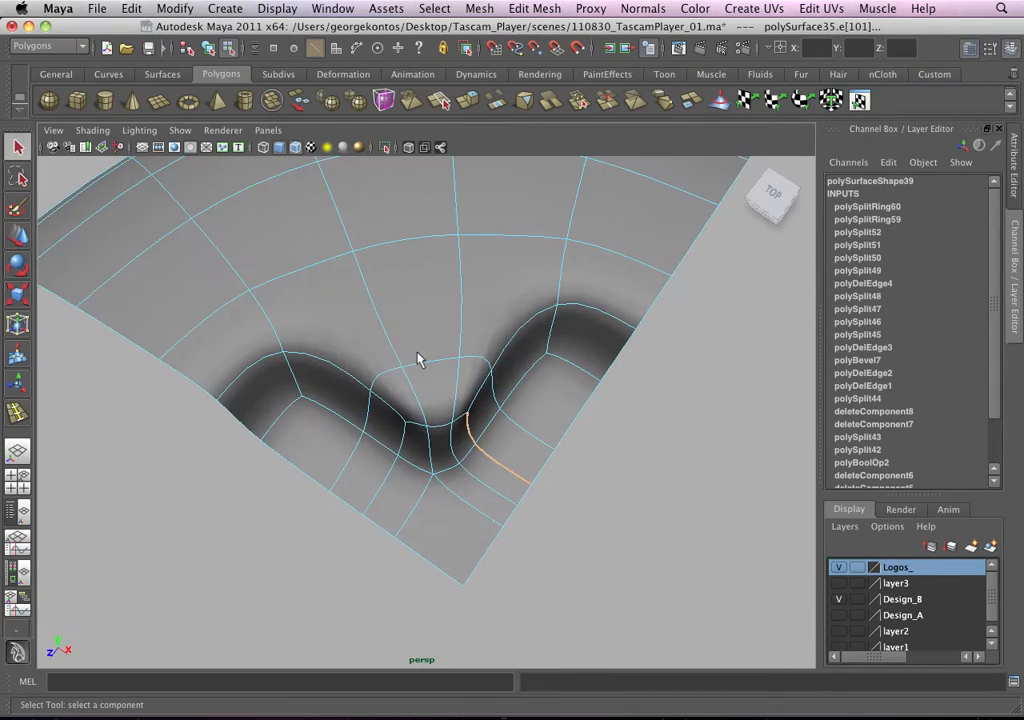
{"action": "right_click", "coordinate": [421, 357]}
{"action": "right_click_drag", "start_coordinate": [421, 357], "coordinate": [457, 343]}
{"action": "left_click", "coordinate": [457, 343]}
{"action": "left_click_drag", "start_coordinate": [530, 357], "coordinate": [580, 350], "text": "alt"}
{"action": "left_click", "coordinate": [638, 427]}
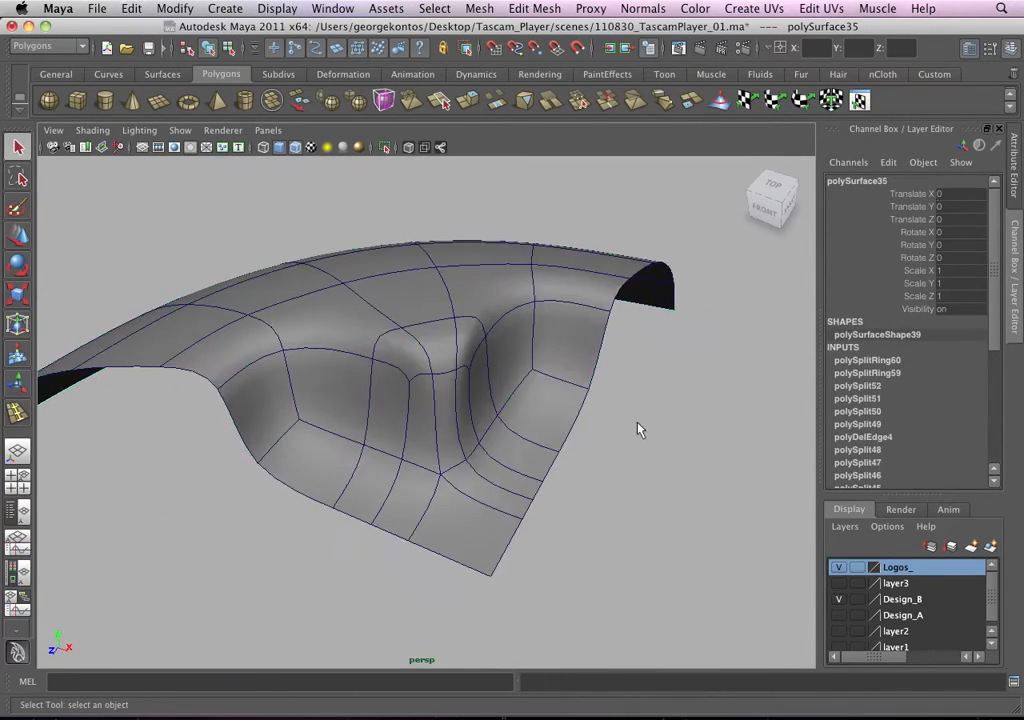
{"action": "left_click_drag", "start_coordinate": [638, 427], "coordinate": [507, 405], "text": "alt"}
{"action": "left_click", "coordinate": [450, 405]}
{"action": "key", "text": "1"}
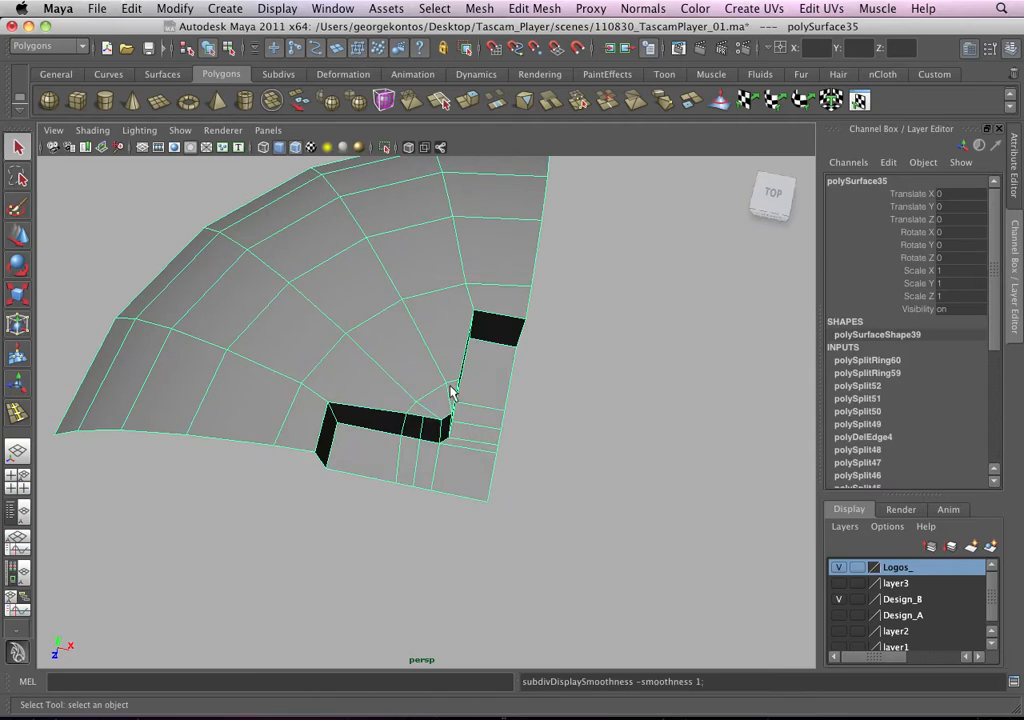
Step: Frame the recess's inner corner in the top view and switch the quarter to vertex selection
{"action": "left_click_drag", "start_coordinate": [581, 430], "coordinate": [443, 386], "text": "alt"}
{"action": "key", "text": "space"}
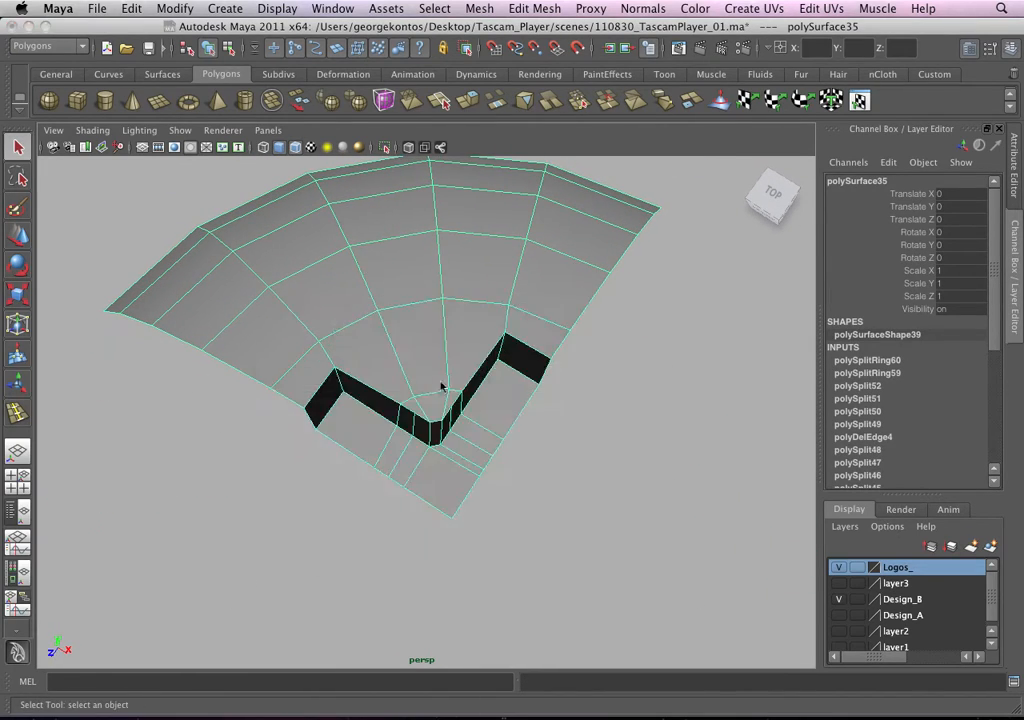
{"action": "middle_click_drag", "start_coordinate": [474, 386], "coordinate": [503, 385], "text": "alt"}
{"action": "right_click_drag", "start_coordinate": [485, 420], "coordinate": [597, 594], "text": "alt"}
{"action": "middle_click_drag", "start_coordinate": [410, 355], "coordinate": [448, 475], "text": "alt"}
{"action": "right_click_drag", "start_coordinate": [450, 475], "coordinate": [575, 601], "text": "alt"}
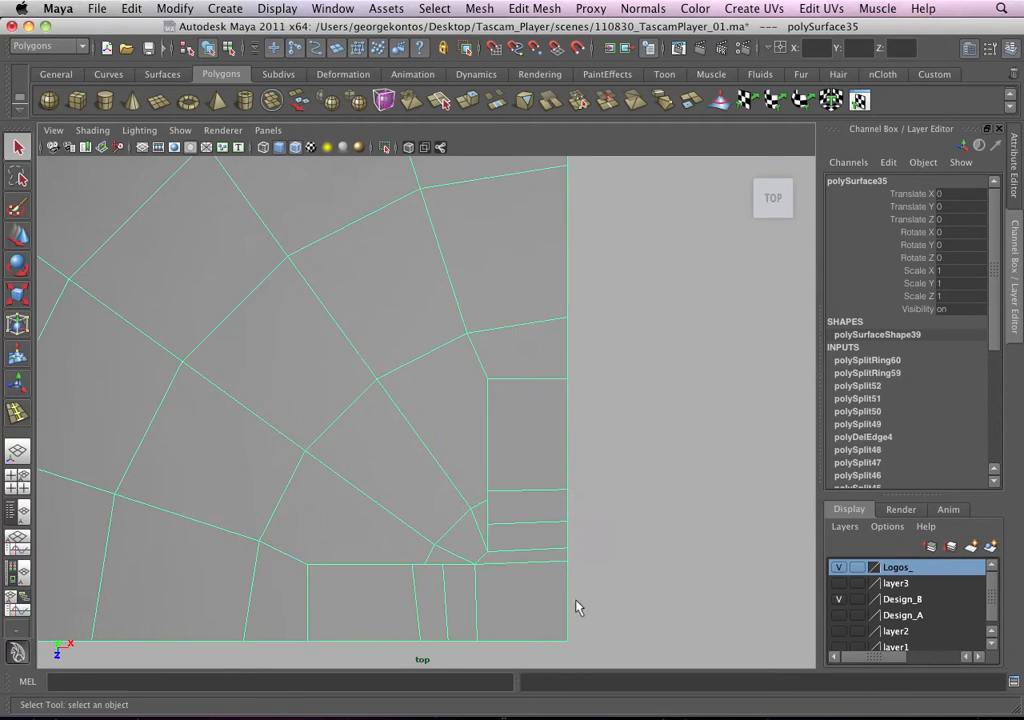
{"action": "middle_click_drag", "start_coordinate": [490, 560], "coordinate": [460, 408], "text": "alt"}
{"action": "right_click_drag", "start_coordinate": [460, 408], "coordinate": [490, 407], "text": "alt"}
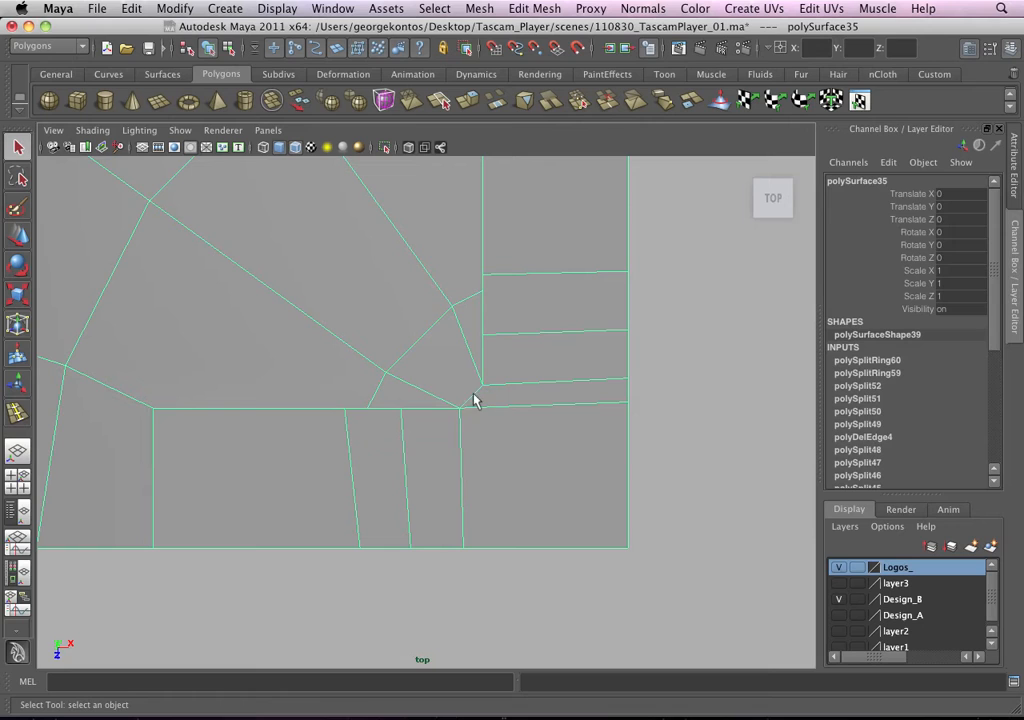
{"action": "right_click_drag", "start_coordinate": [474, 383], "coordinate": [400, 377]}
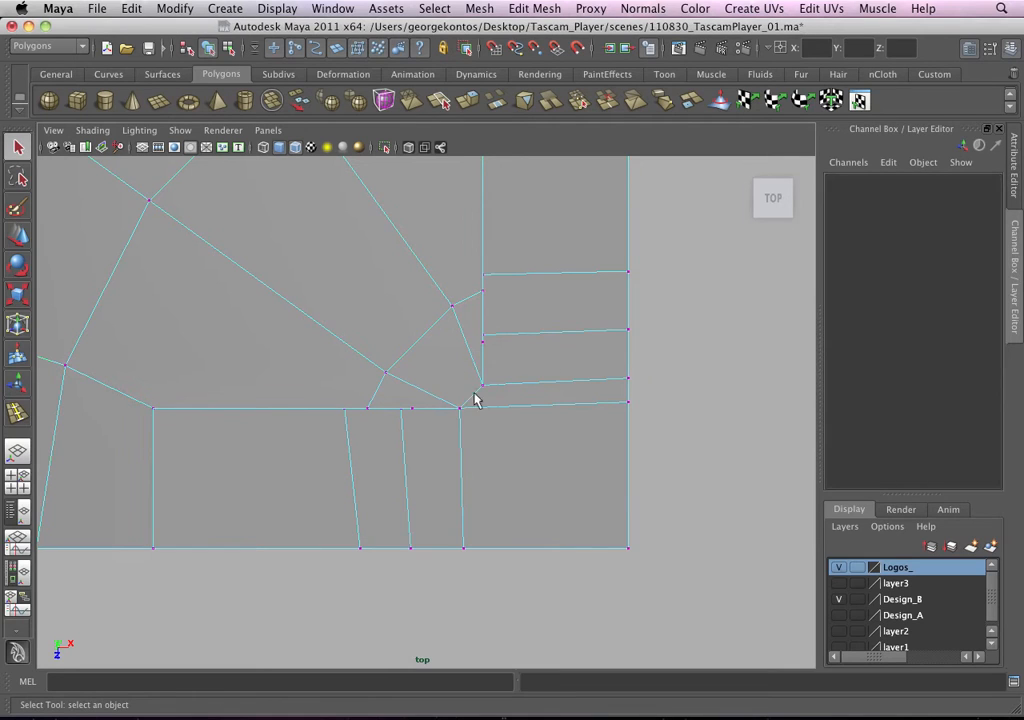
Step: Try to scale the bevel's corner vertices closer together
{"action": "key", "text": "e"}
{"action": "key", "text": "r"}
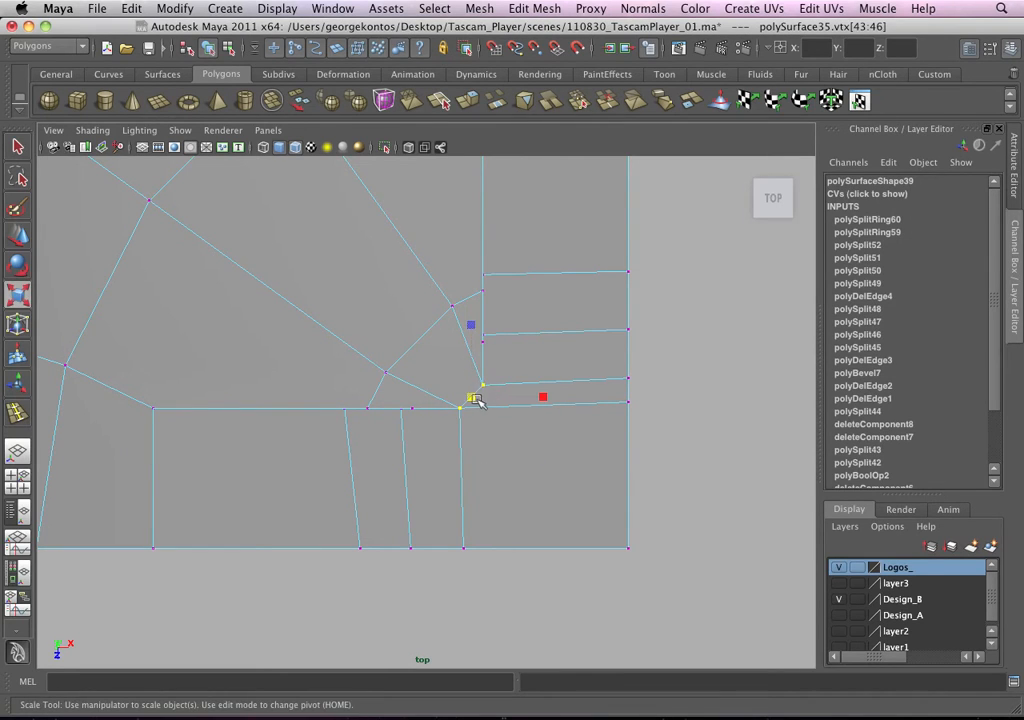
{"action": "left_click_drag", "start_coordinate": [471, 398], "coordinate": [470, 404]}
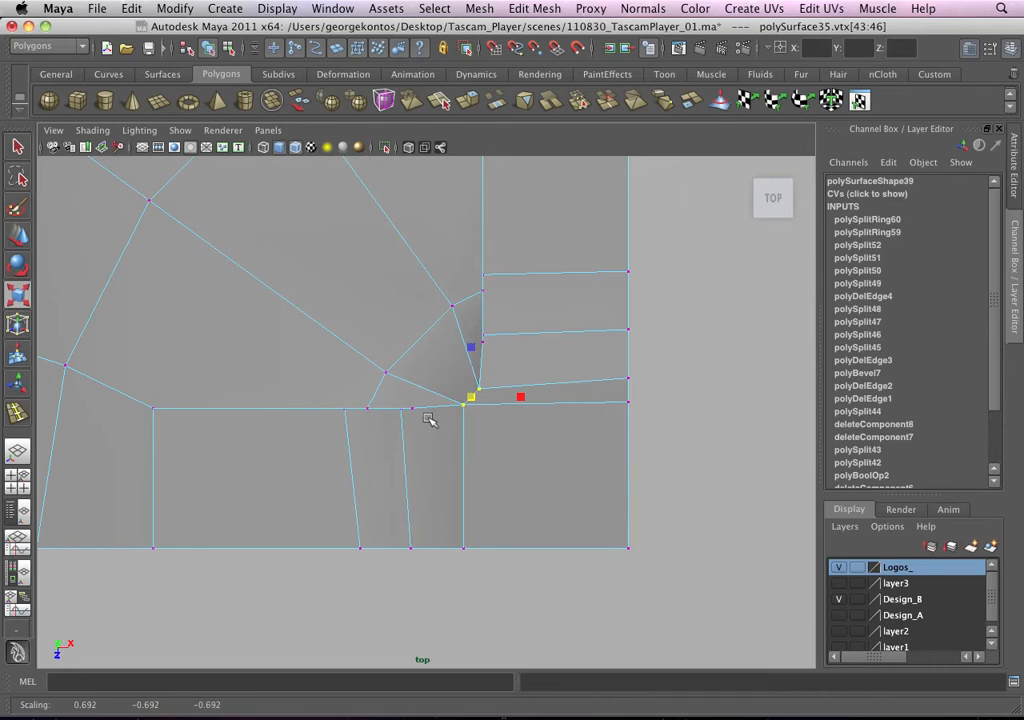
Step: Move the two X-arm cut vertices farthest from the bevel along X on the open edge to straighten their floor cuts
{"action": "scroll", "coordinate": [480, 404], "scroll_direction": "down", "scroll_amount": 3}
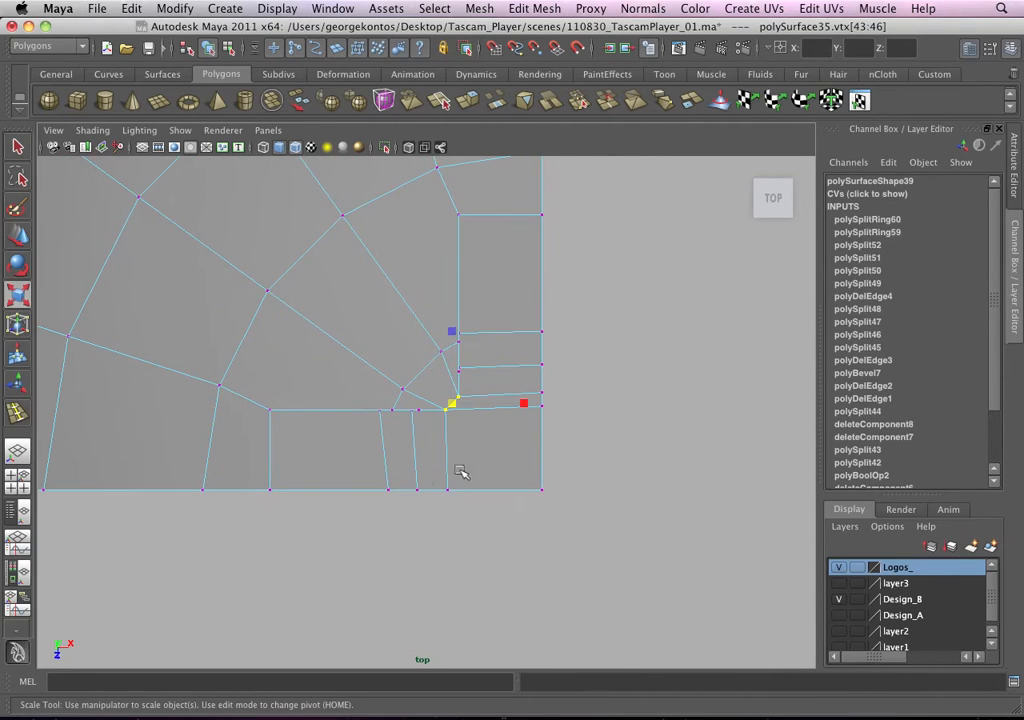
{"action": "left_click", "coordinate": [387, 489]}
{"action": "key", "text": "w"}
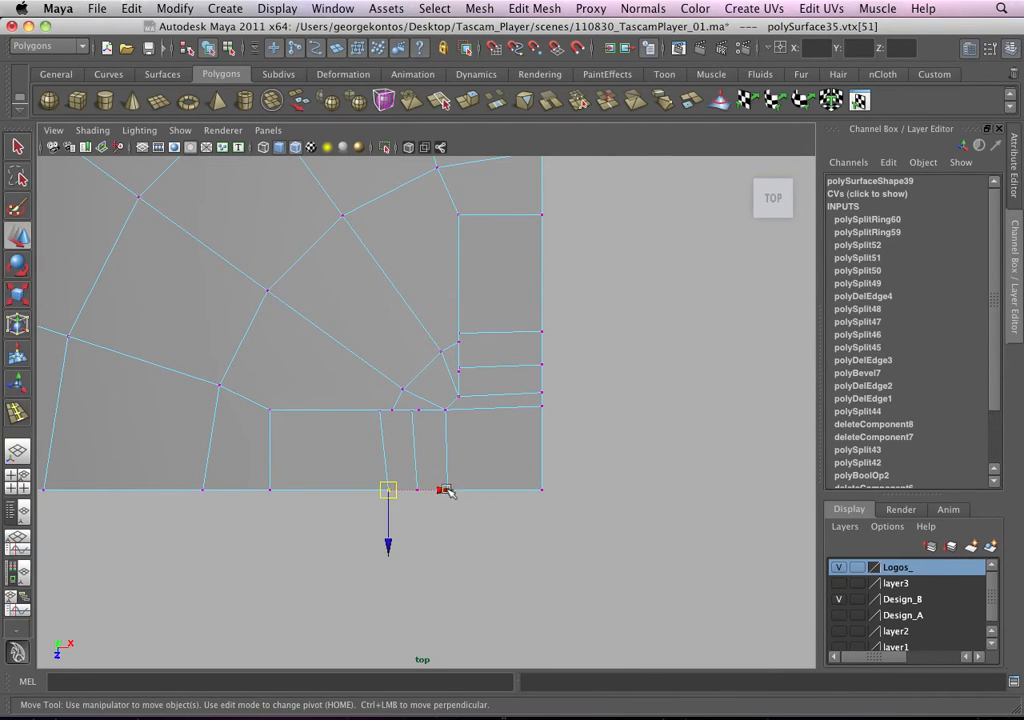
{"action": "left_click_drag", "start_coordinate": [448, 492], "coordinate": [465, 493]}
{"action": "left_click", "coordinate": [417, 489]}
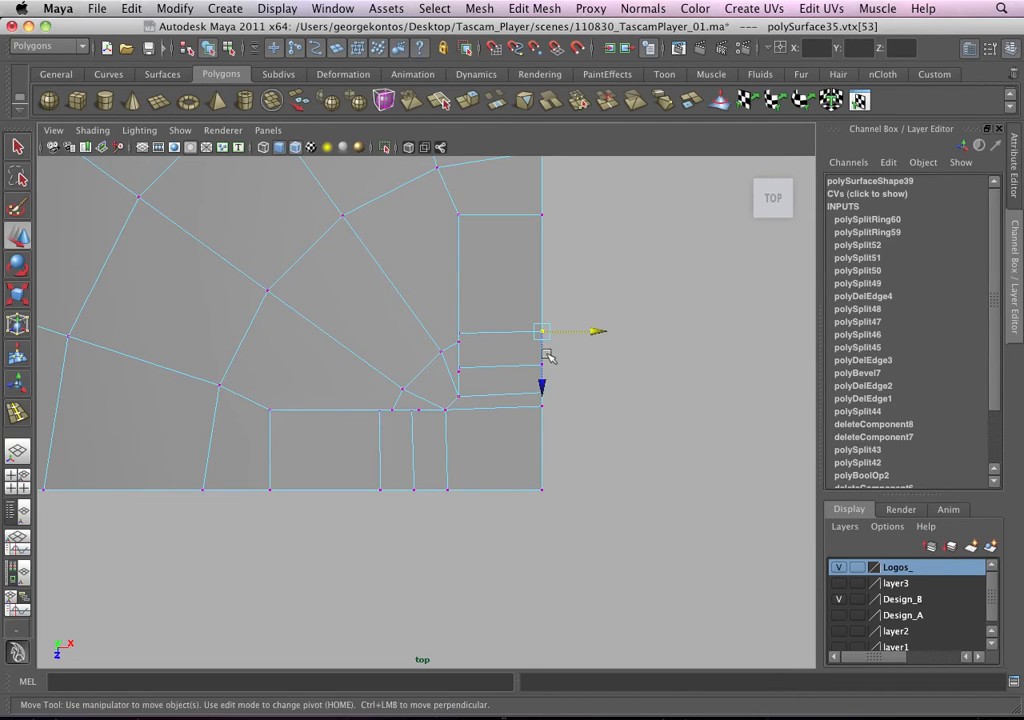
Step: Move the four floor-cut vertices on the Z arm's open edge along Z to line up with their wall vertices
{"action": "left_click_drag", "start_coordinate": [547, 356], "coordinate": [544, 391]}
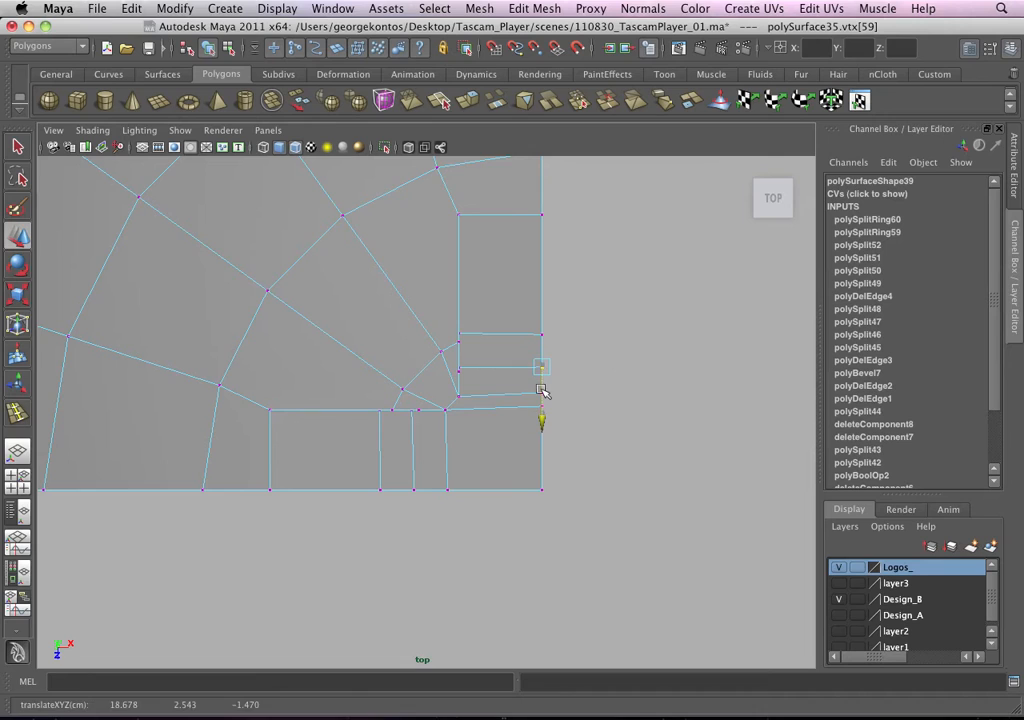
{"action": "left_click", "coordinate": [541, 396]}
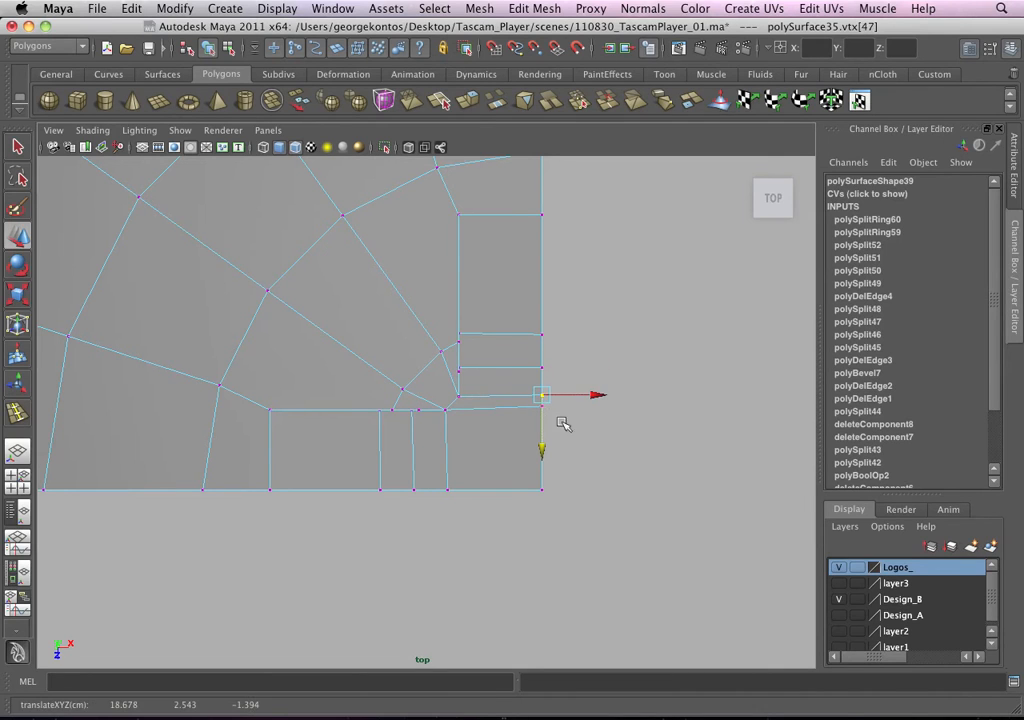
{"action": "left_click_drag", "start_coordinate": [572, 437], "coordinate": [542, 438]}
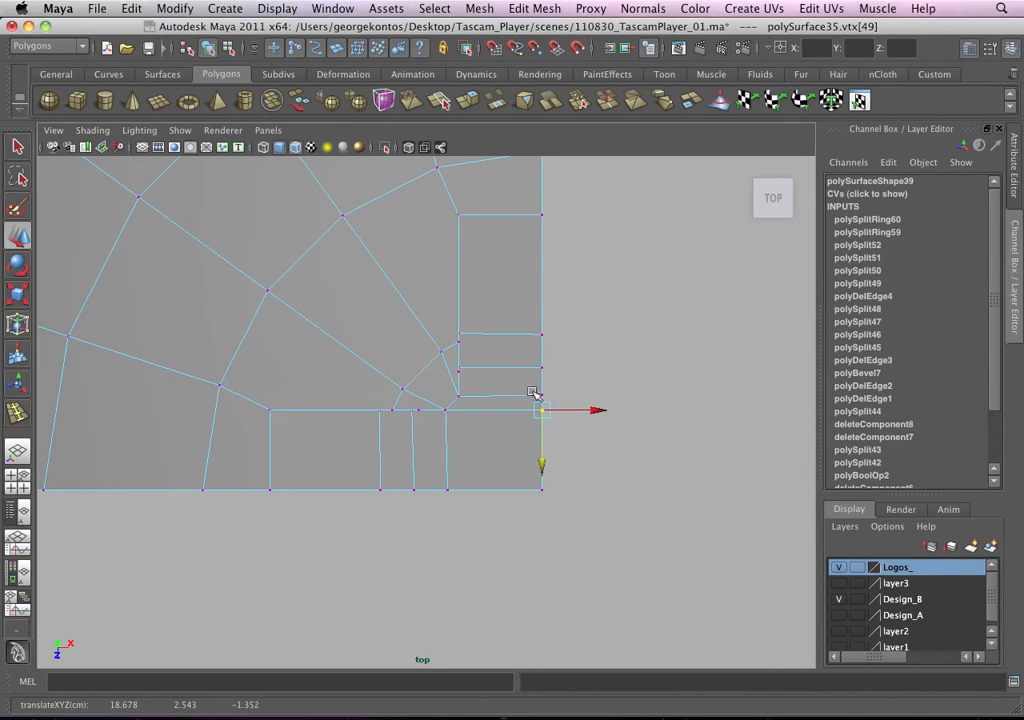
Step: Return the recess quarter to object mode and switch to the perspective view
{"action": "scroll", "coordinate": [535, 395], "scroll_direction": "down", "scroll_amount": 3}
{"action": "right_click_drag", "start_coordinate": [466, 333], "coordinate": [514, 320]}
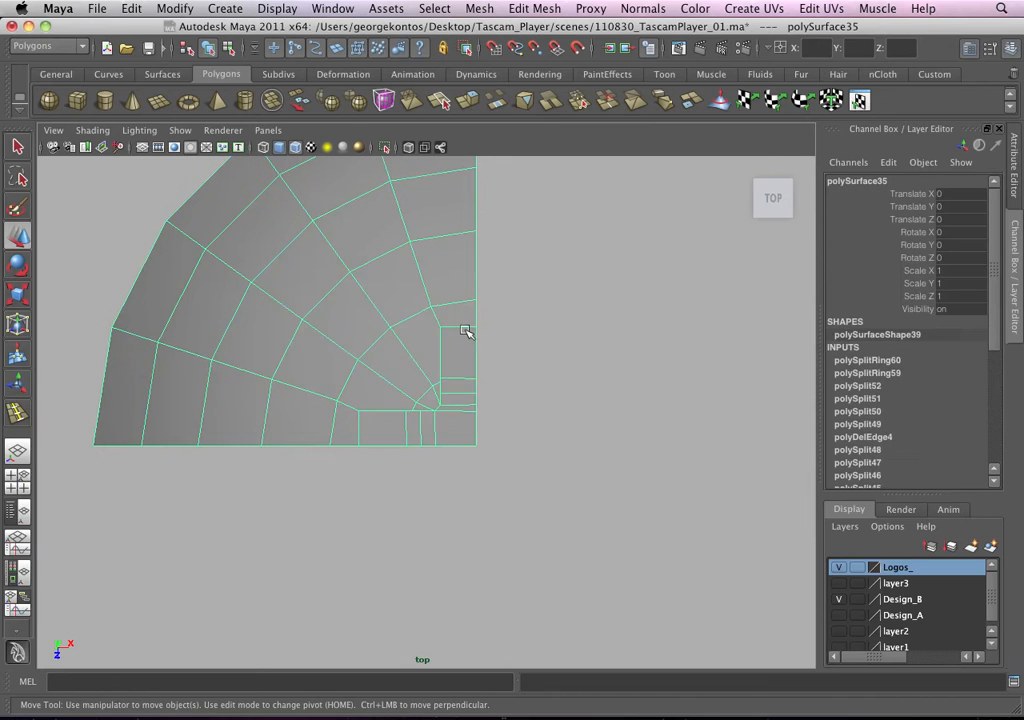
{"action": "key", "text": "space"}
{"action": "key", "text": "space"}
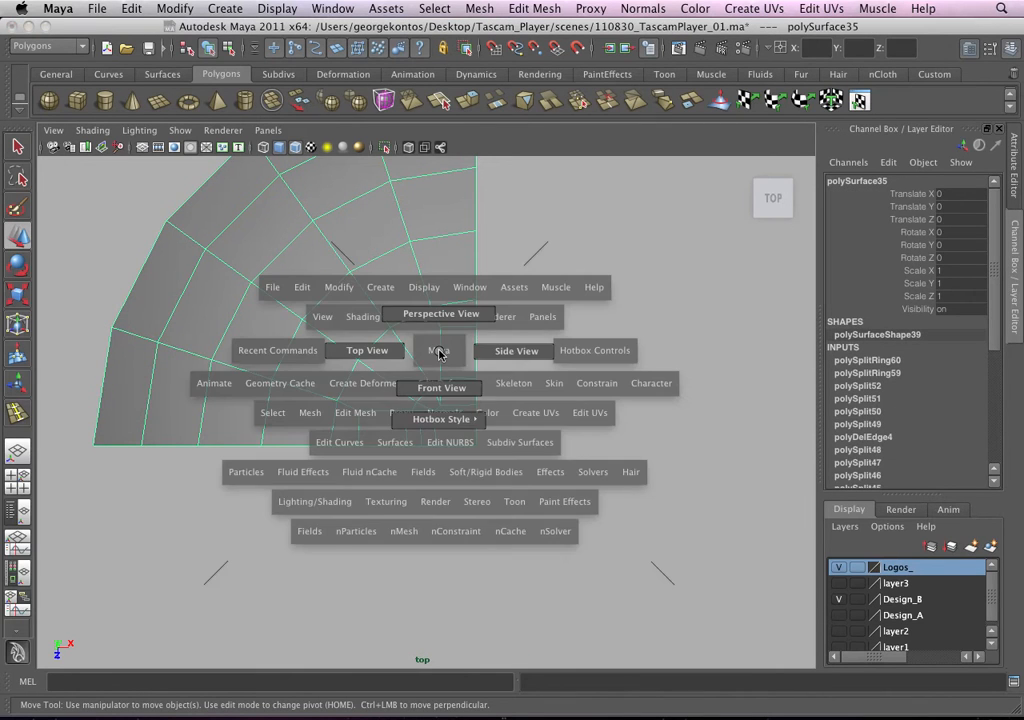
{"action": "left_click", "coordinate": [445, 314]}
{"action": "left_click_drag", "start_coordinate": [457, 377], "coordinate": [380, 270], "text": "alt"}
Step: Delete the quarter's construction history and center its pivot
{"action": "left_click", "coordinate": [131, 8]}
{"action": "mouse_move", "coordinate": [250, 195]}
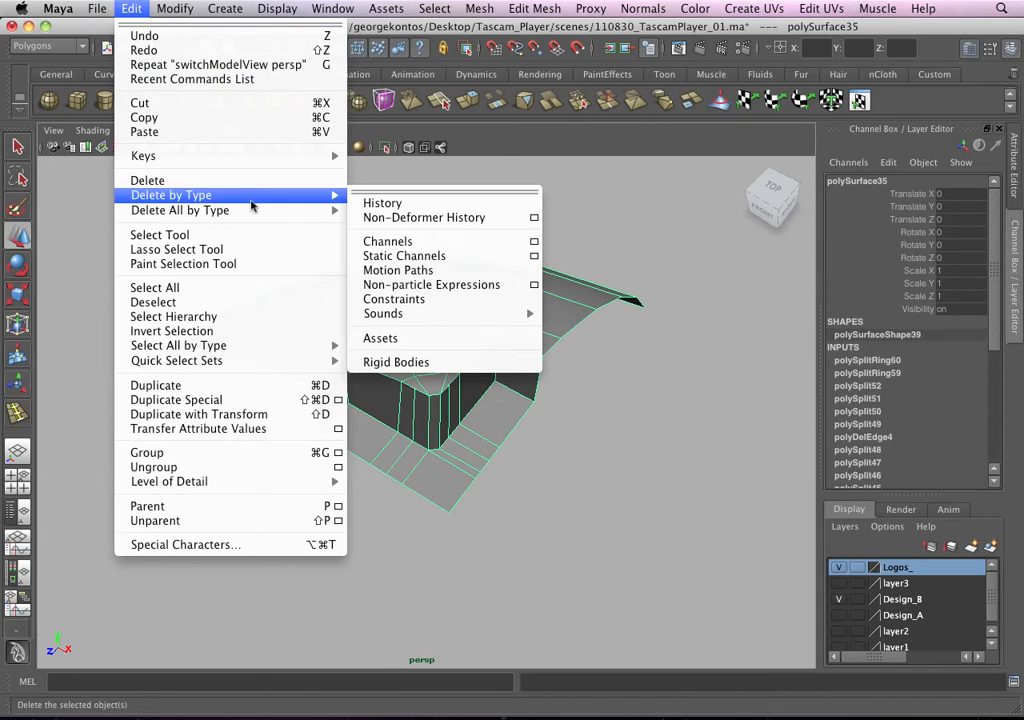
{"action": "left_click", "coordinate": [382, 203]}
{"action": "left_click_drag", "start_coordinate": [479, 373], "coordinate": [550, 349], "text": "alt"}
{"action": "left_click", "coordinate": [541, 403]}
{"action": "left_click", "coordinate": [523, 425]}
{"action": "scroll", "coordinate": [477, 379], "scroll_direction": "down", "scroll_amount": 3}
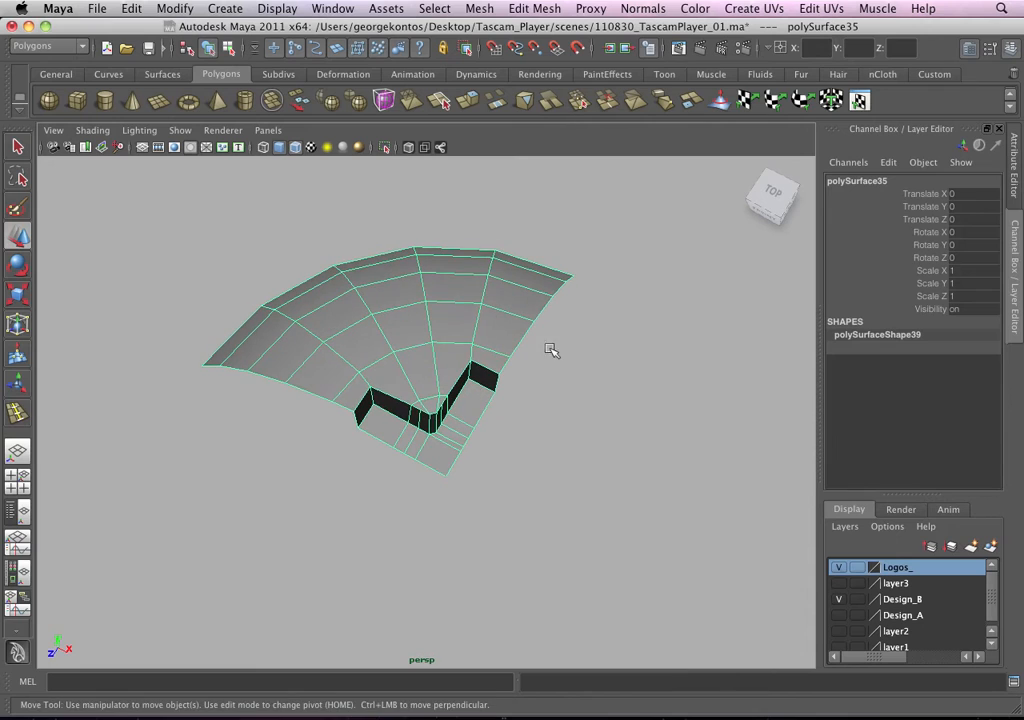
{"action": "left_click_drag", "start_coordinate": [612, 365], "coordinate": [540, 374], "text": "alt"}
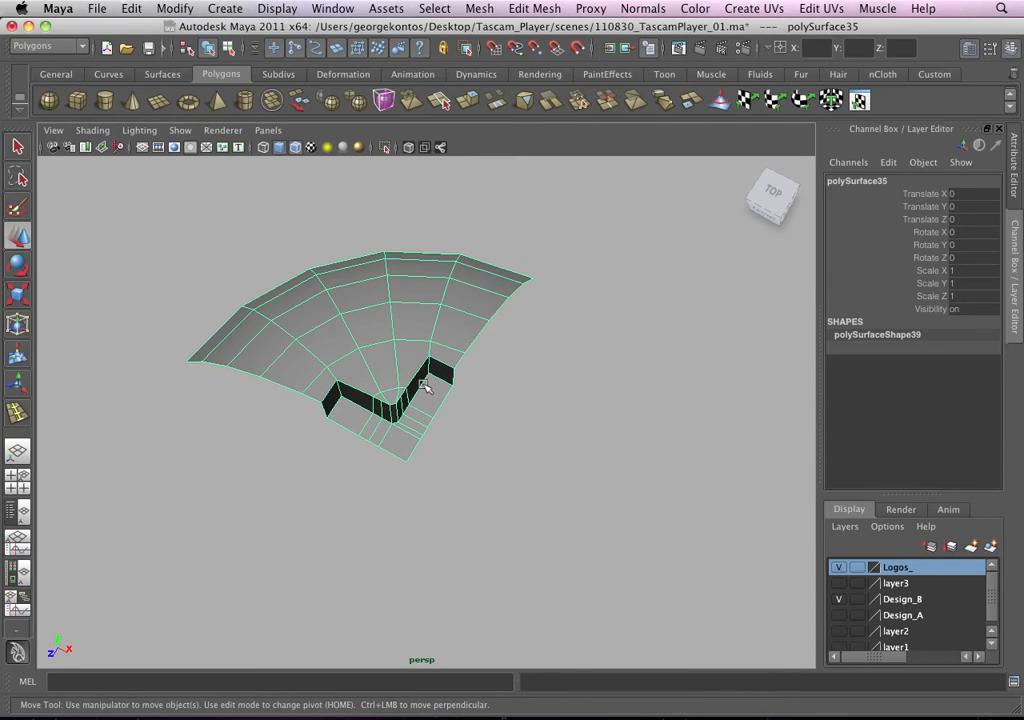
{"action": "left_click_drag", "start_coordinate": [425, 386], "coordinate": [384, 343], "text": "alt"}
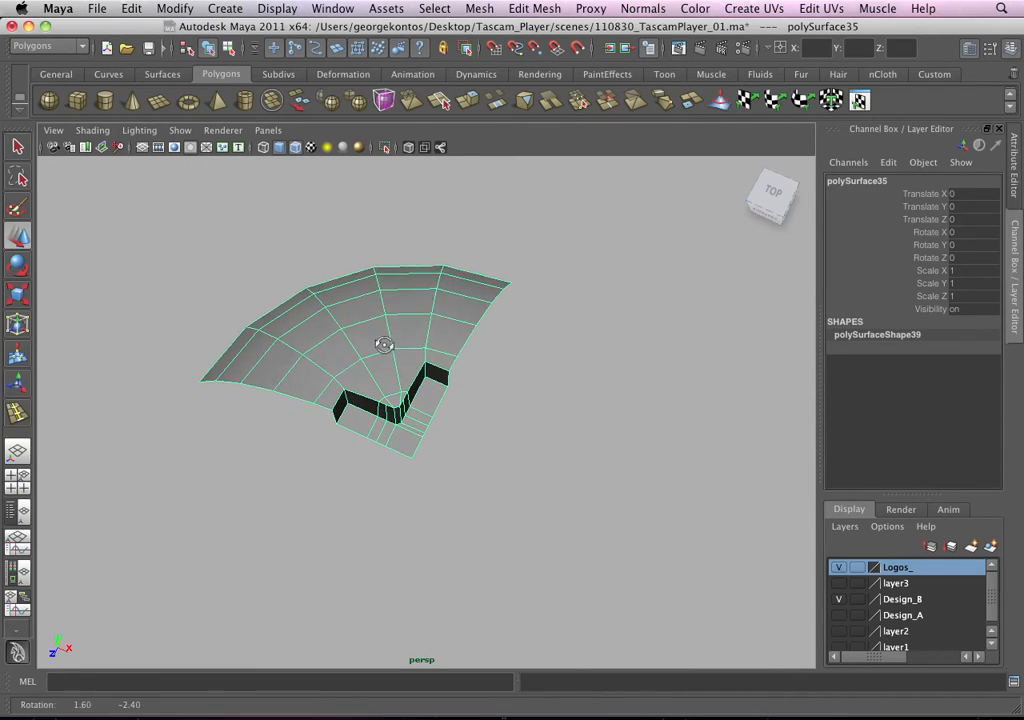
{"action": "left_click", "coordinate": [175, 8]}
{"action": "left_click", "coordinate": [207, 183]}
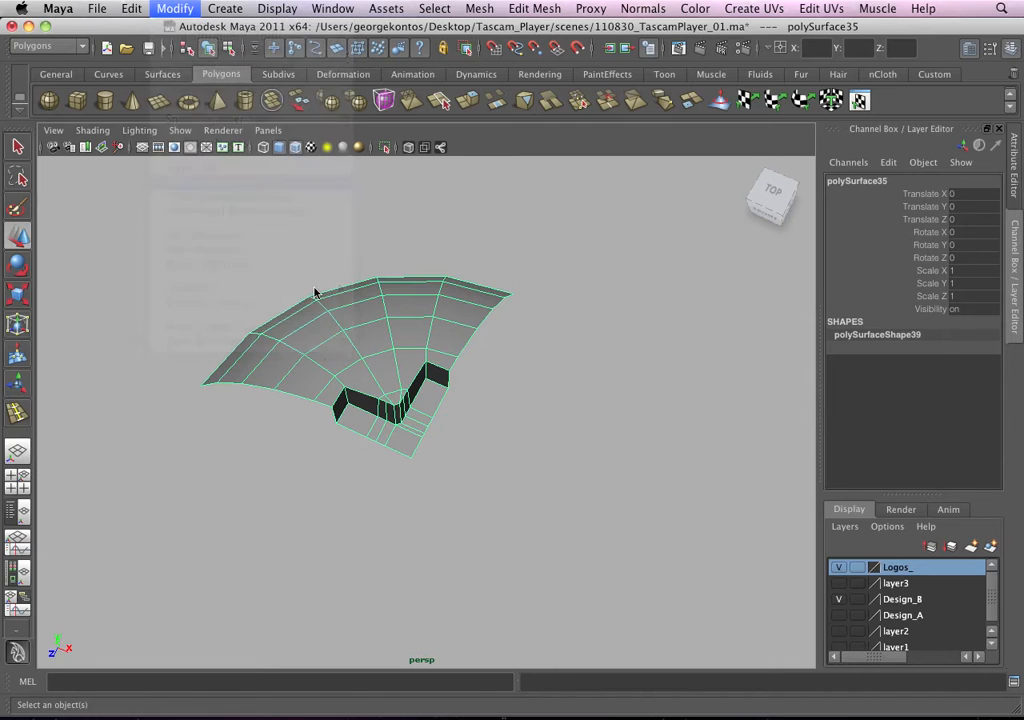
Step: Mirror the quarter's geometry in +X, merging with the original and merging vertices, and close the mirror options
{"action": "right_click_drag", "start_coordinate": [372, 360], "coordinate": [418, 382], "text": "alt"}
{"action": "left_click_drag", "start_coordinate": [436, 305], "coordinate": [390, 296], "text": "alt"}
{"action": "left_click", "coordinate": [479, 8]}
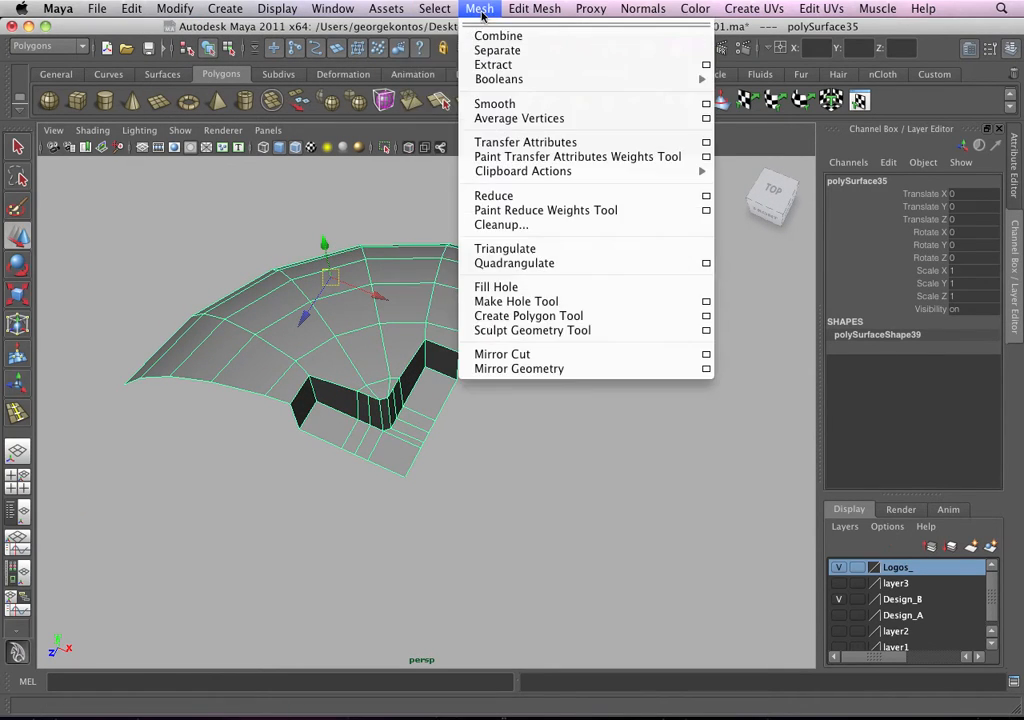
{"action": "left_click", "coordinate": [705, 370]}
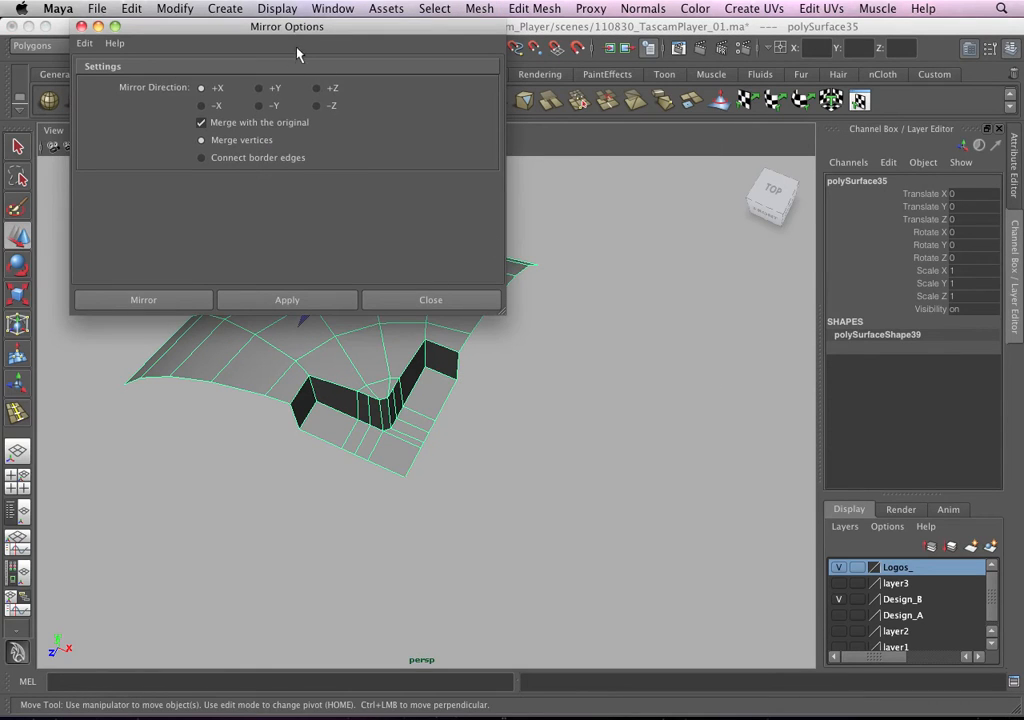
{"action": "left_click_drag", "start_coordinate": [297, 48], "coordinate": [759, 76]}
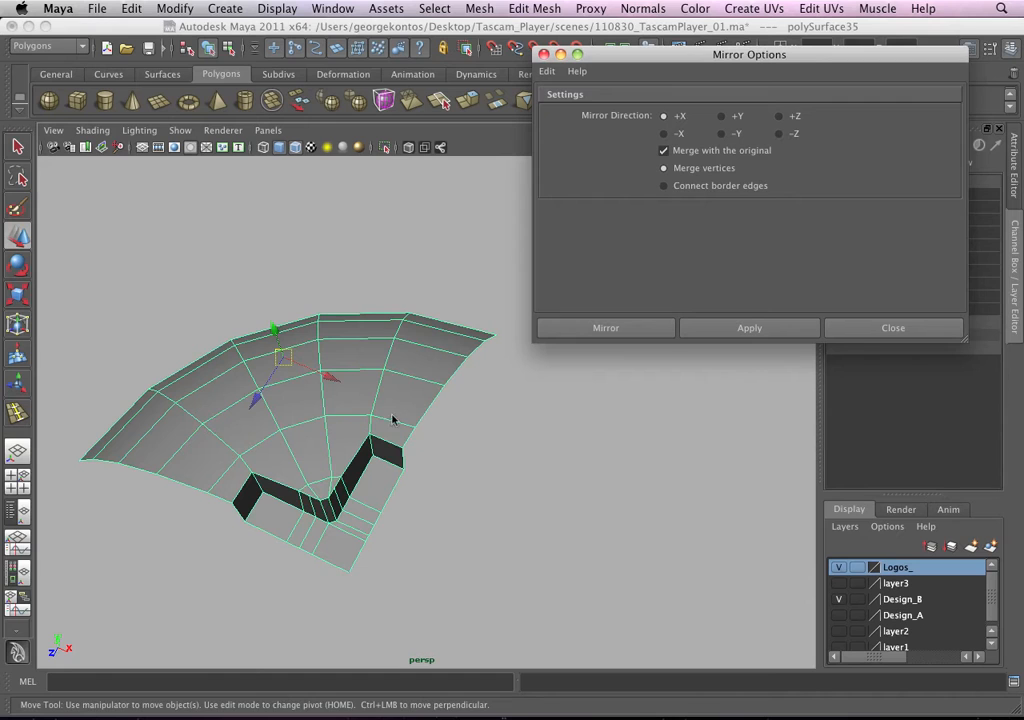
{"action": "left_click_drag", "start_coordinate": [392, 420], "coordinate": [393, 407], "text": "alt"}
{"action": "left_click", "coordinate": [729, 330]}
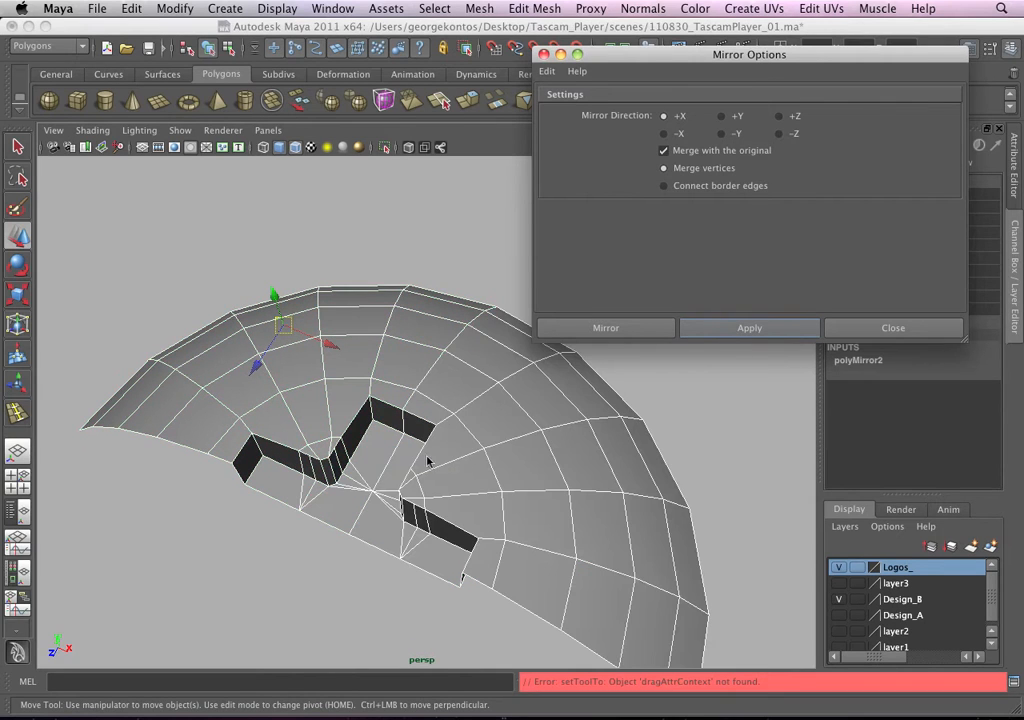
{"action": "scroll", "coordinate": [427, 461], "scroll_direction": "up", "scroll_amount": 10}
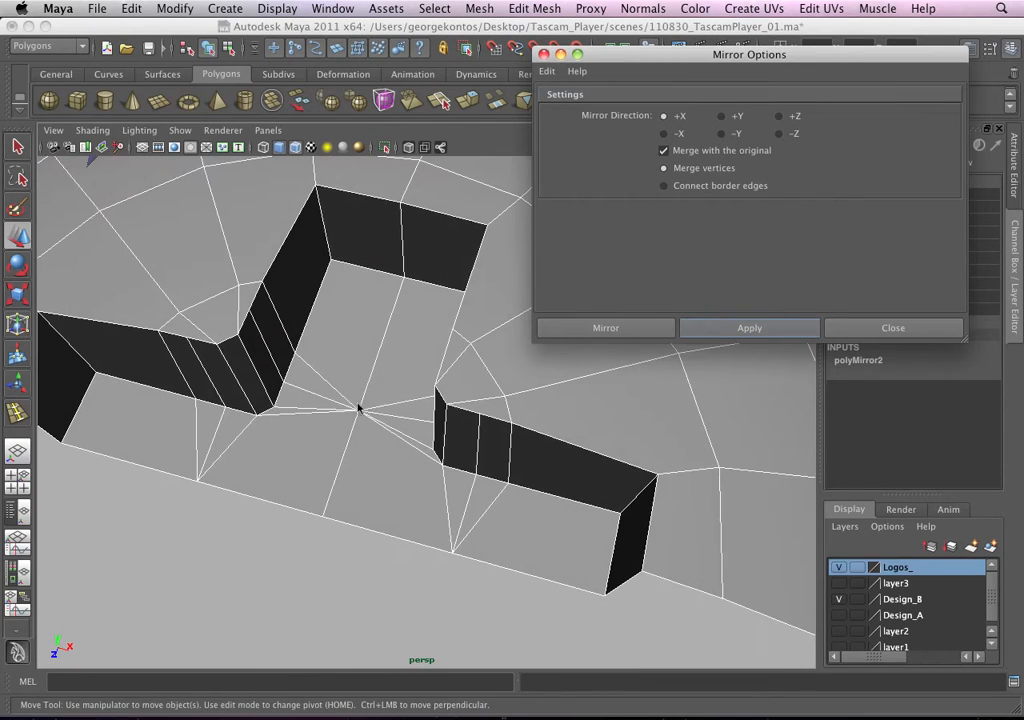
{"action": "left_click_drag", "start_coordinate": [645, 54], "coordinate": [566, 32]}
{"action": "left_click", "coordinate": [466, 33]}
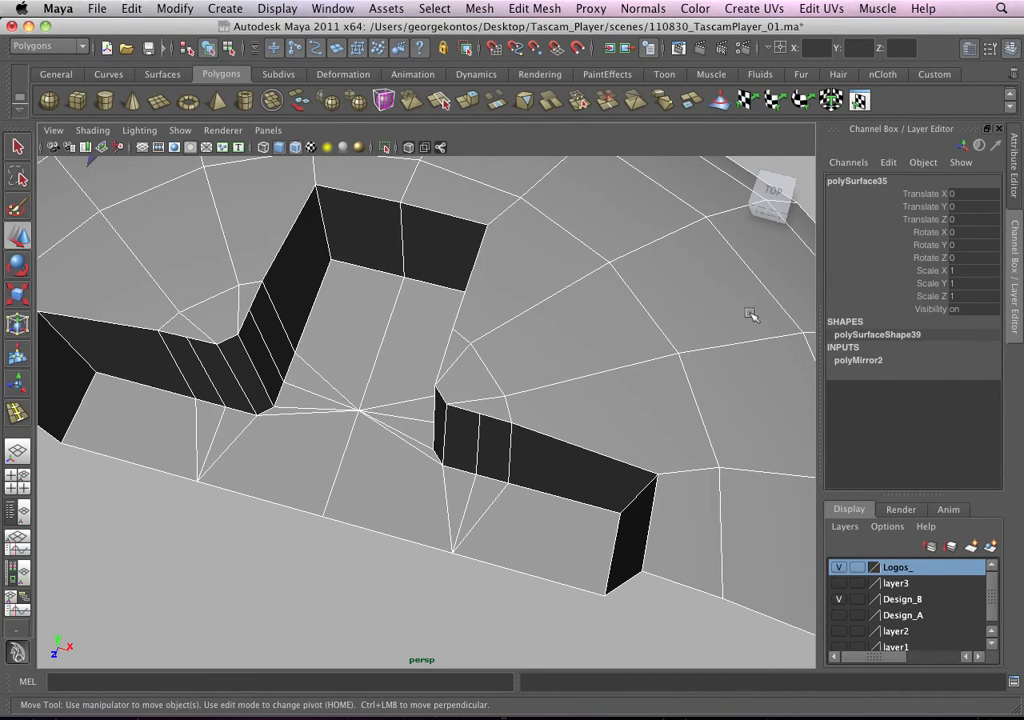
Step: Set the merge threshold of the +X mirror to 0.01 in its history inputs
{"action": "left_click", "coordinate": [858, 362]}
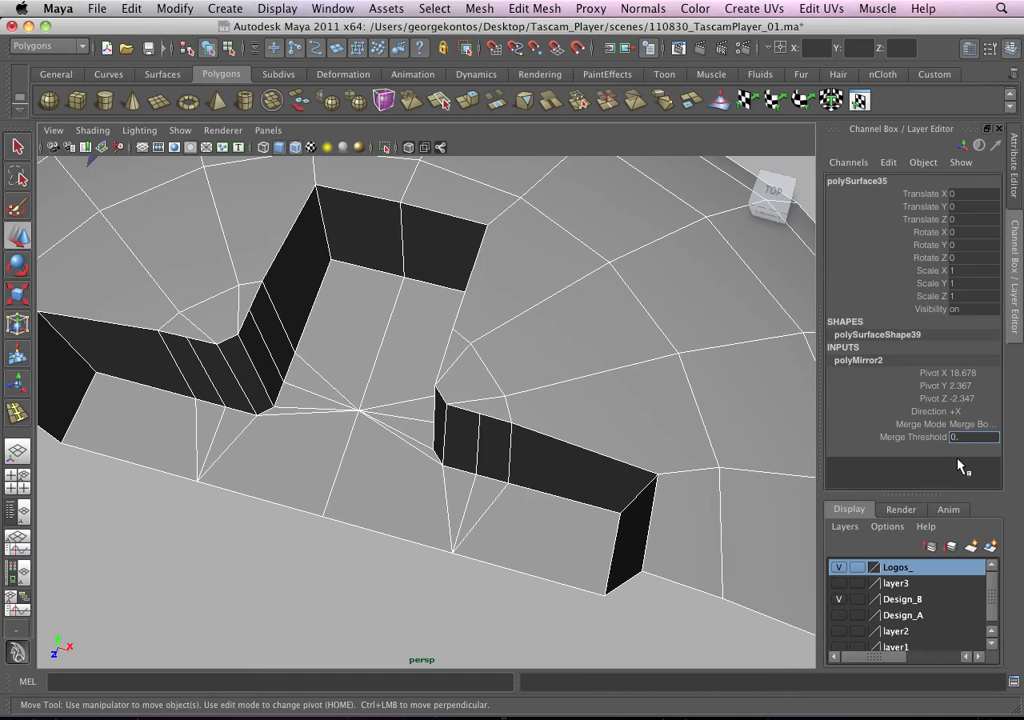
{"action": "key", "text": "Return"}
{"action": "left_click_drag", "start_coordinate": [383, 397], "coordinate": [395, 253], "text": "alt"}
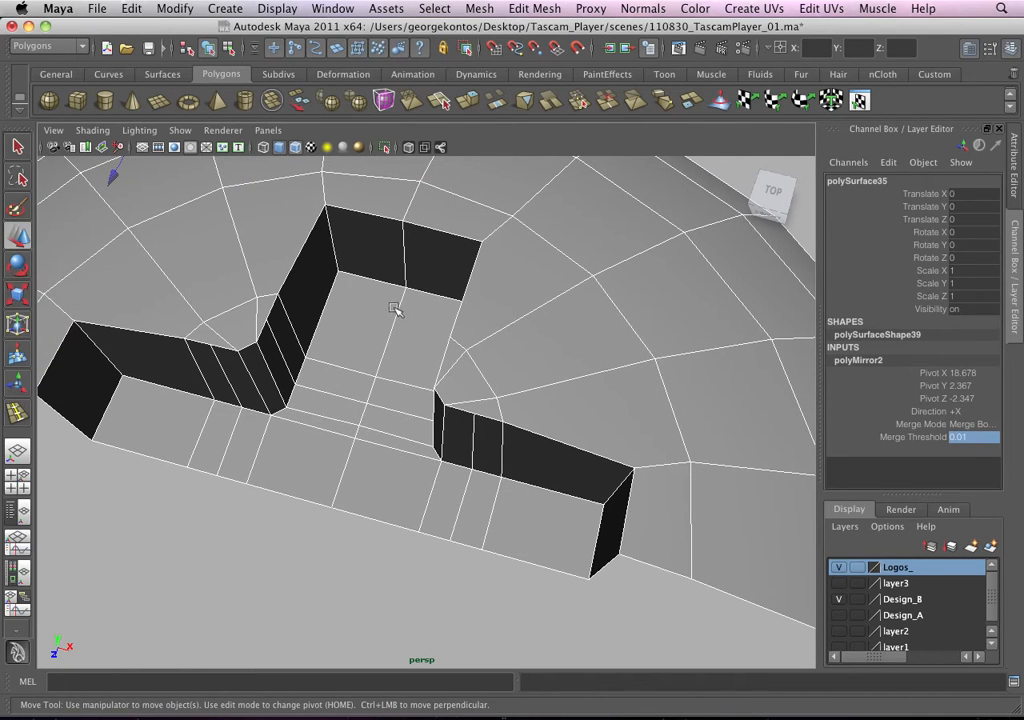
{"action": "right_click_drag", "start_coordinate": [368, 411], "coordinate": [320, 528], "text": "alt"}
Step: Examine the half screw head's cross recess in smooth preview, then restore the unsmoothed display
{"action": "left_click", "coordinate": [398, 416]}
{"action": "key", "text": "3"}
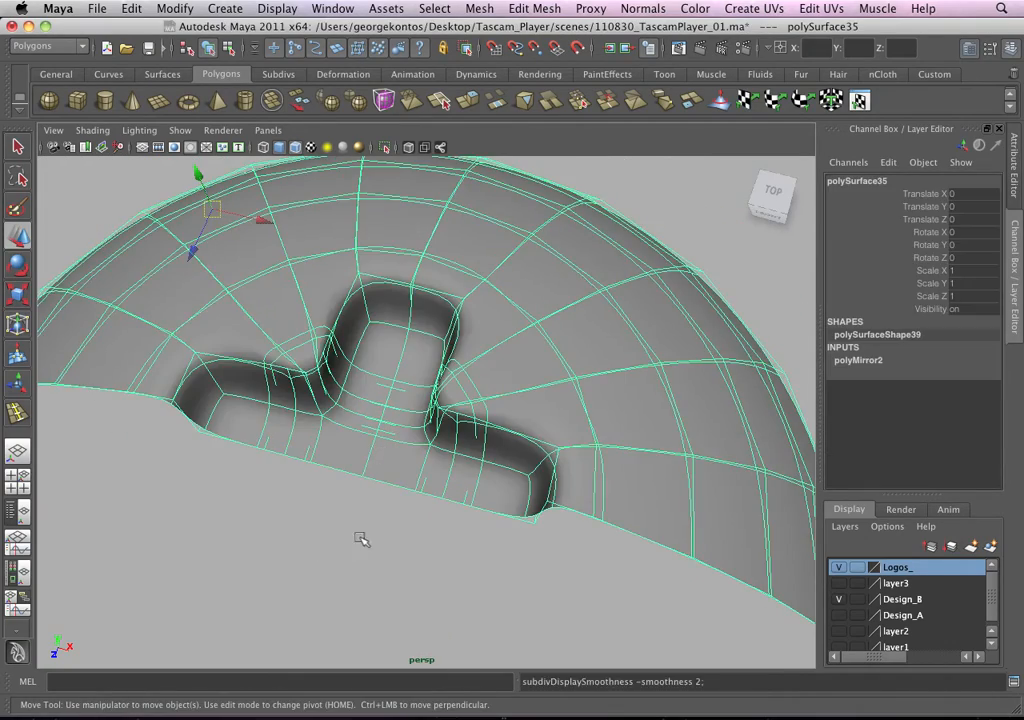
{"action": "left_click", "coordinate": [361, 539]}
{"action": "left_click_drag", "start_coordinate": [361, 539], "coordinate": [305, 356], "text": "alt"}
{"action": "left_click", "coordinate": [326, 375]}
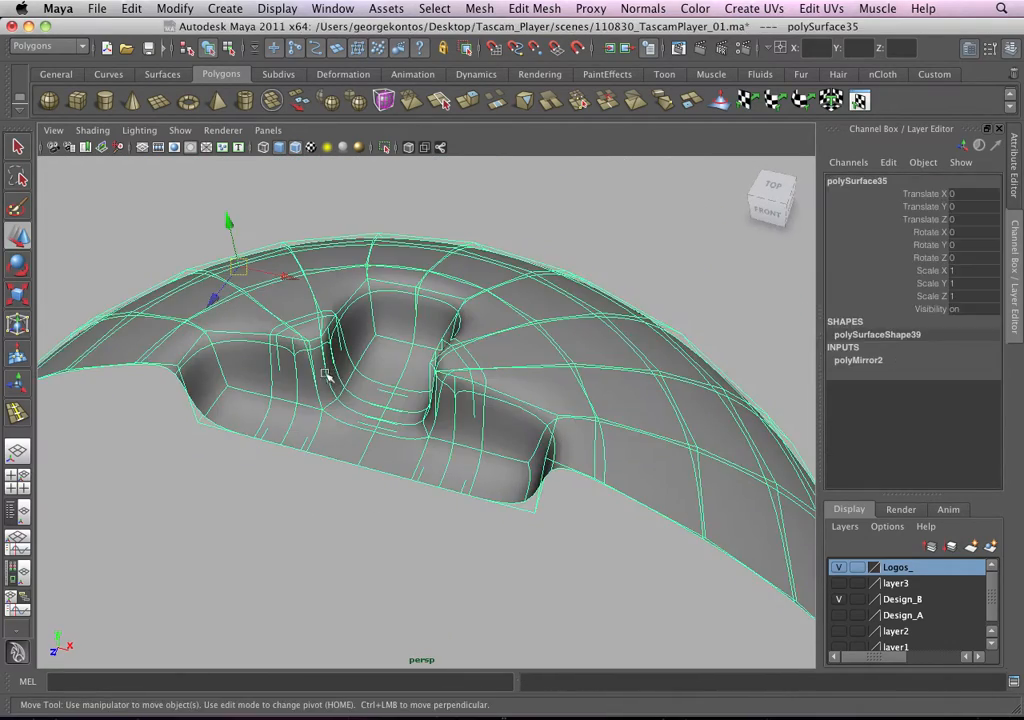
{"action": "key", "text": "3"}
{"action": "left_click", "coordinate": [379, 526]}
{"action": "left_click_drag", "start_coordinate": [379, 526], "coordinate": [361, 511], "text": "alt"}
{"action": "left_click", "coordinate": [366, 450]}
{"action": "key", "text": "1"}
Step: Center the pivot of the mirrored half screw head
{"action": "right_click_drag", "start_coordinate": [400, 412], "coordinate": [330, 460], "text": "alt"}
{"action": "left_click_drag", "start_coordinate": [330, 460], "coordinate": [300, 440], "text": "alt"}
{"action": "left_click", "coordinate": [175, 8]}
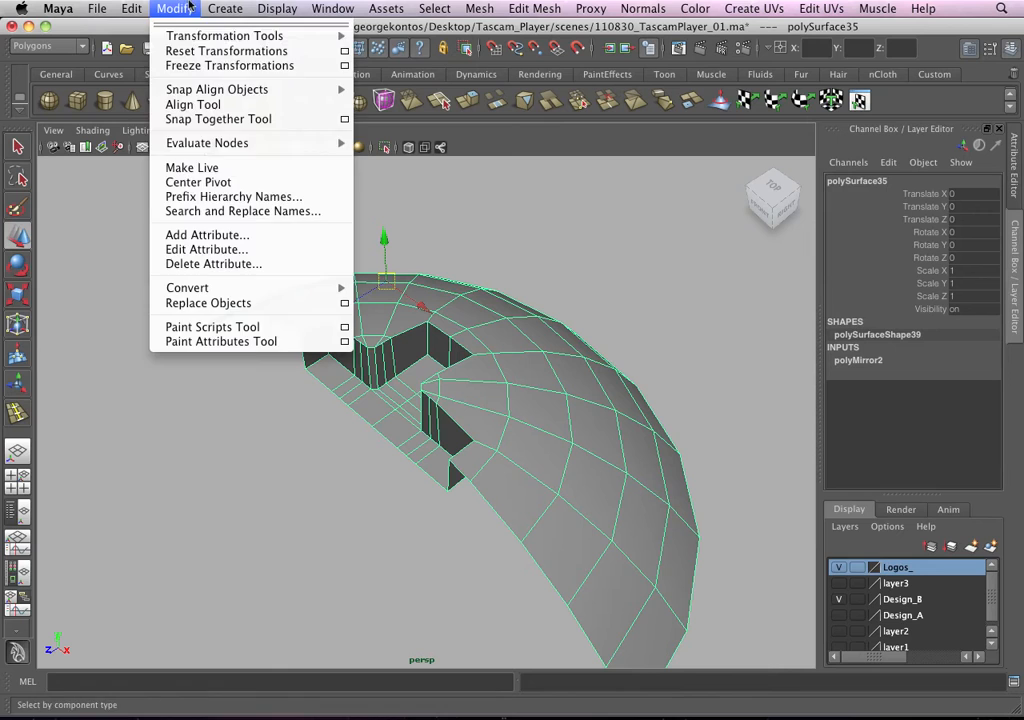
{"action": "left_click", "coordinate": [208, 183]}
{"action": "left_click_drag", "start_coordinate": [409, 354], "coordinate": [450, 366], "text": "alt"}
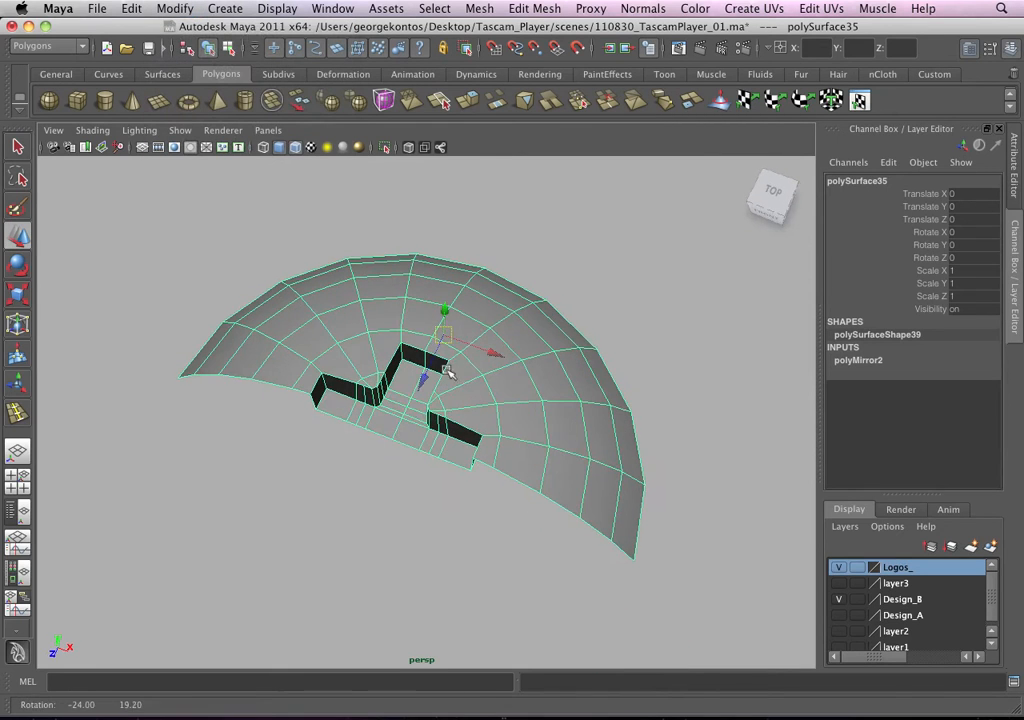
{"action": "left_click_drag", "start_coordinate": [412, 401], "coordinate": [425, 380], "text": "alt"}
Step: Mirror the half screw head in +Z with merged vertices and set that mirror's merge threshold to 0.01
{"action": "left_click", "coordinate": [434, 8]}
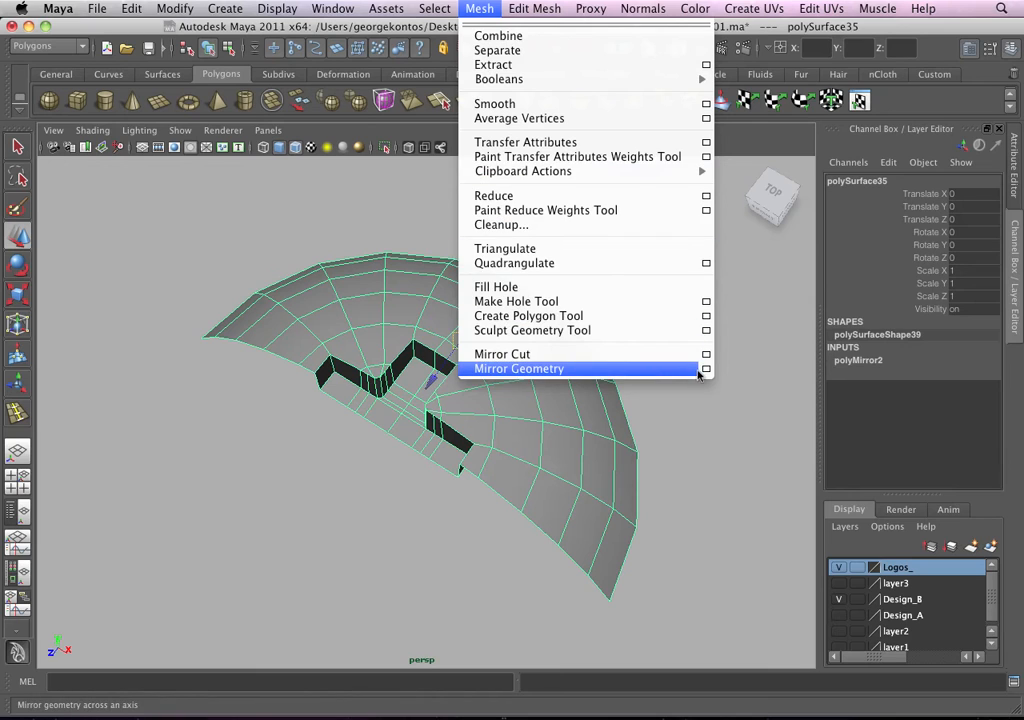
{"action": "left_click", "coordinate": [702, 370]}
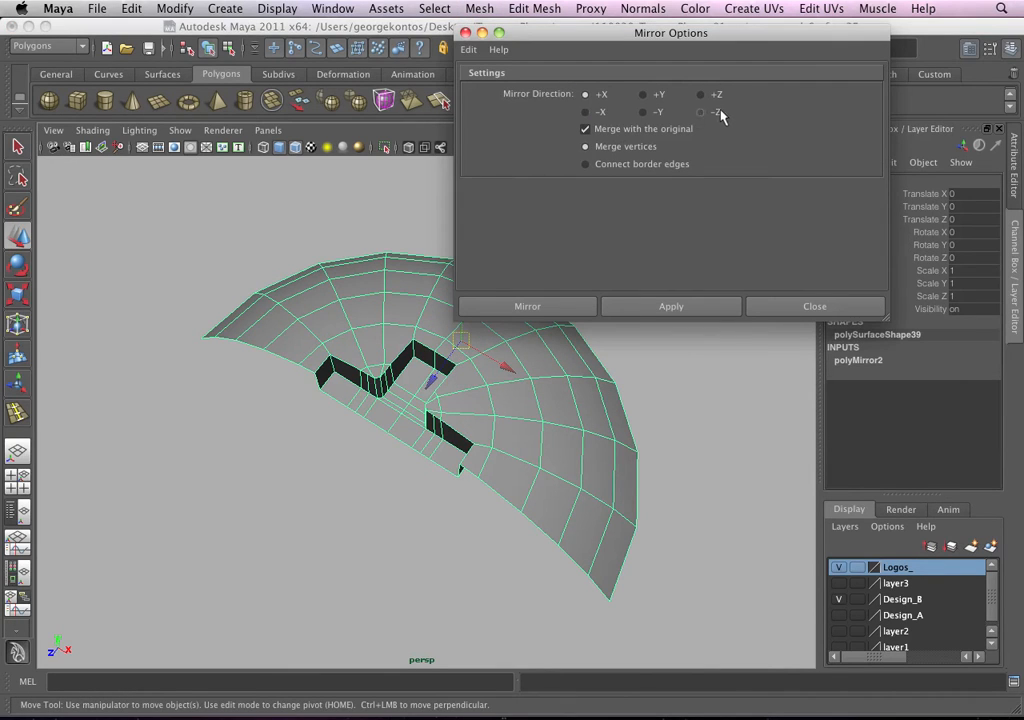
{"action": "left_click", "coordinate": [670, 307]}
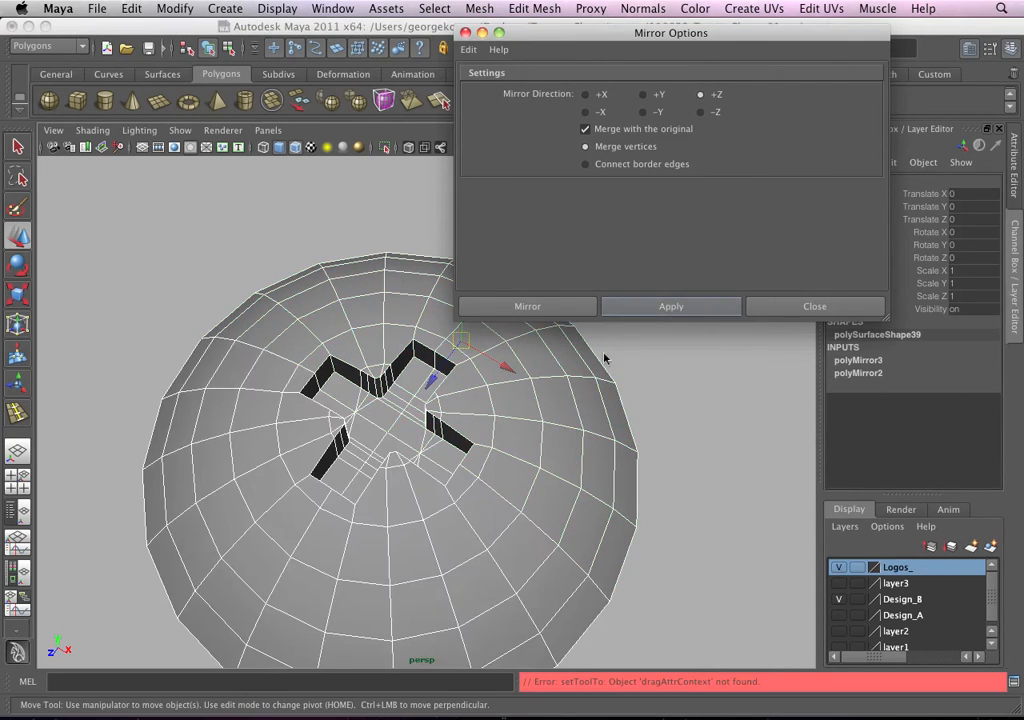
{"action": "right_click_drag", "start_coordinate": [500, 540], "coordinate": [606, 562], "text": "alt"}
{"action": "left_click_drag", "start_coordinate": [469, 507], "coordinate": [458, 505], "text": "alt"}
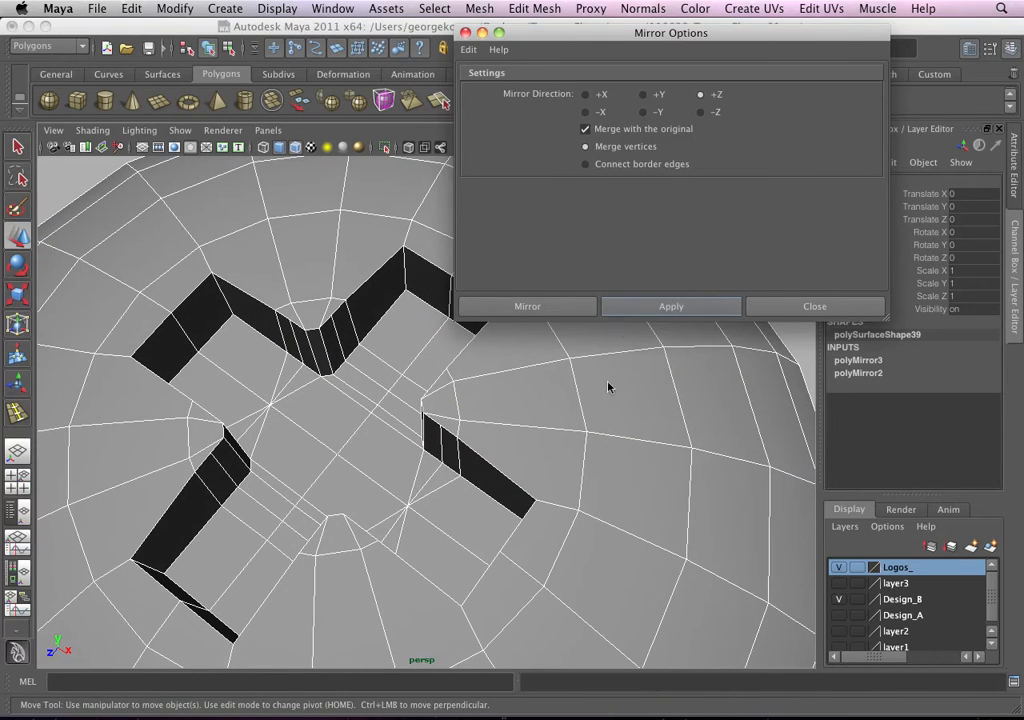
{"action": "left_click", "coordinate": [465, 34]}
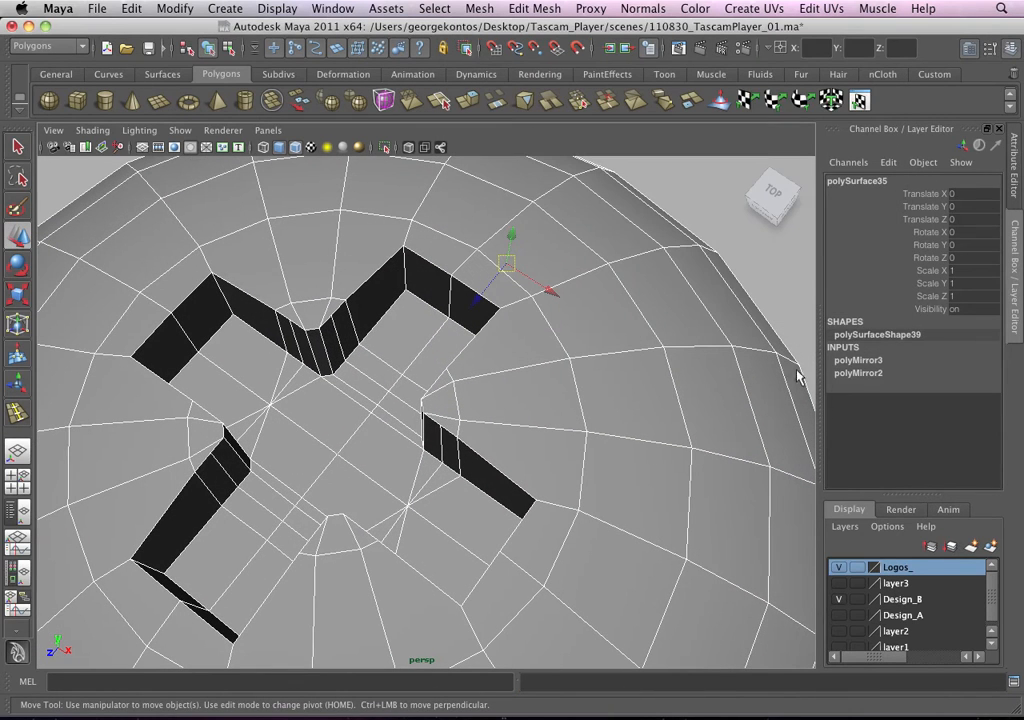
{"action": "left_click", "coordinate": [858, 360]}
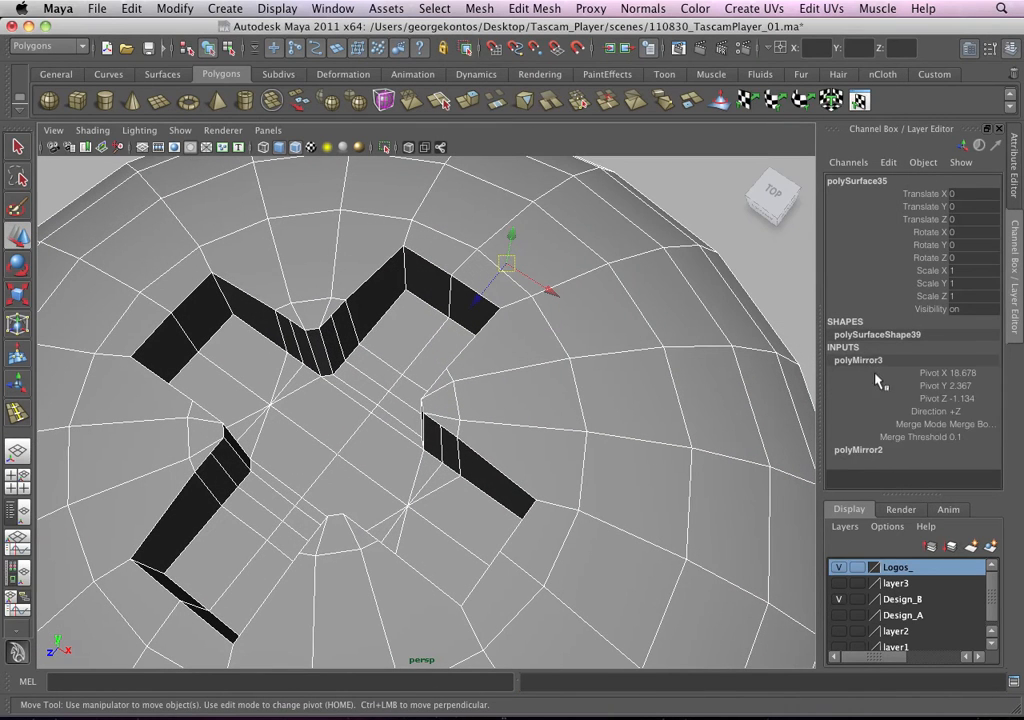
{"action": "left_click", "coordinate": [970, 438]}
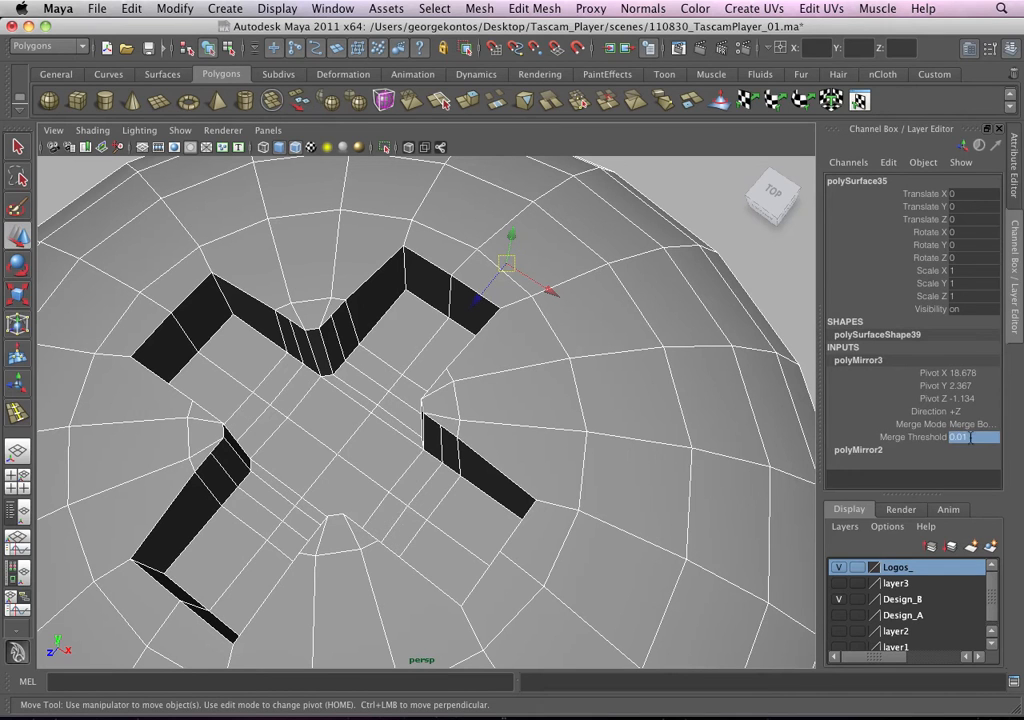
Step: Show the complete screw head in smooth preview and deselect it
{"action": "right_click_drag", "start_coordinate": [381, 480], "coordinate": [189, 343], "text": "alt"}
{"action": "left_click", "coordinate": [528, 240]}
{"action": "right_click_drag", "start_coordinate": [538, 293], "coordinate": [445, 345], "text": "alt"}
{"action": "left_click_drag", "start_coordinate": [445, 345], "coordinate": [538, 338], "text": "alt"}
{"action": "right_click_drag", "start_coordinate": [487, 425], "coordinate": [455, 372]}
{"action": "key", "text": "3"}
{"action": "left_click", "coordinate": [564, 371]}
{"action": "mouse_move", "coordinate": [455, 372]}
{"action": "left_mouse_down", "text": "alt"}
{"action": "mouse_move", "coordinate": [542, 441]}
{"action": "mouse_move", "coordinate": [474, 364]}
{"action": "left_mouse_up", "text": "alt"}
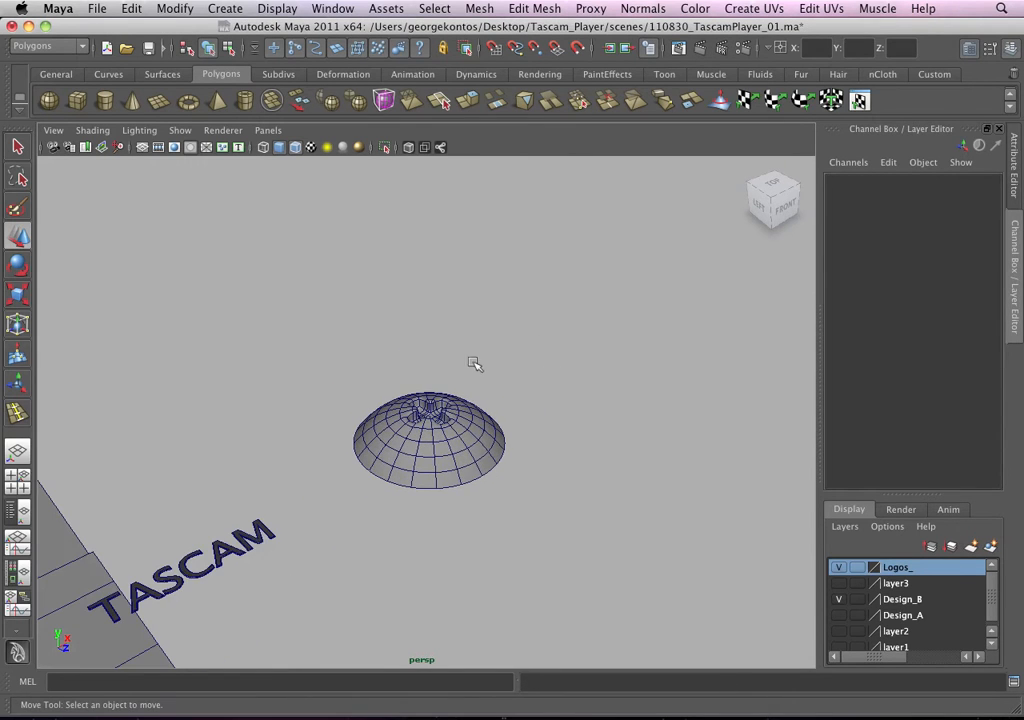
Step: Turn off wireframe on shaded and examine the smoothed screw head beside the tape player
{"action": "left_click", "coordinate": [295, 147]}
{"action": "mouse_move", "coordinate": [299, 160]}
{"action": "left_mouse_down", "text": "alt"}
{"action": "mouse_move", "coordinate": [443, 318]}
{"action": "mouse_move", "coordinate": [427, 384]}
{"action": "mouse_move", "coordinate": [379, 343]}
{"action": "mouse_move", "coordinate": [450, 345]}
{"action": "mouse_move", "coordinate": [366, 366]}
{"action": "mouse_move", "coordinate": [343, 388]}
{"action": "left_mouse_up", "text": "alt"}
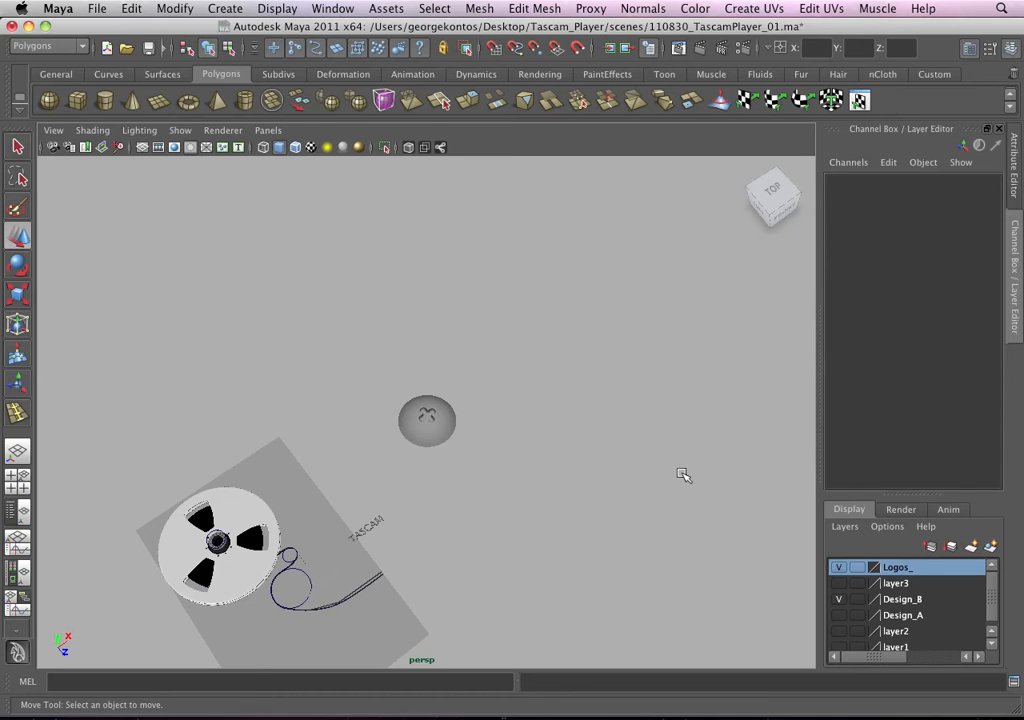
{"action": "right_click_drag", "start_coordinate": [534, 433], "coordinate": [512, 471], "text": "alt"}
{"action": "left_click_drag", "start_coordinate": [512, 471], "coordinate": [497, 448], "text": "alt"}
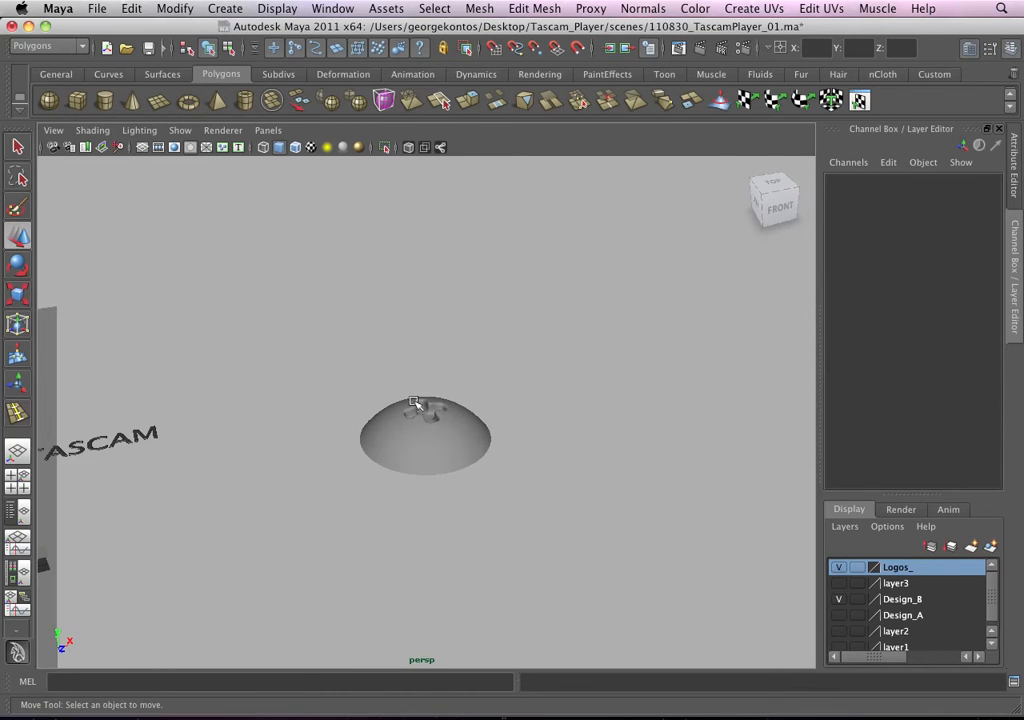
{"action": "right_click_drag", "start_coordinate": [416, 405], "coordinate": [466, 493], "text": "alt"}
{"action": "left_click_drag", "start_coordinate": [466, 493], "coordinate": [461, 487], "text": "alt"}
Step: Raise the dome's bottom border edge loop slightly along Y and scale it inward uniformly
{"action": "left_click", "coordinate": [438, 471]}
{"action": "right_click_drag", "start_coordinate": [438, 471], "coordinate": [501, 507], "text": "alt"}
{"action": "left_click_drag", "start_coordinate": [501, 507], "coordinate": [484, 476], "text": "alt"}
{"action": "right_click_drag", "start_coordinate": [484, 476], "coordinate": [464, 453], "text": "alt"}
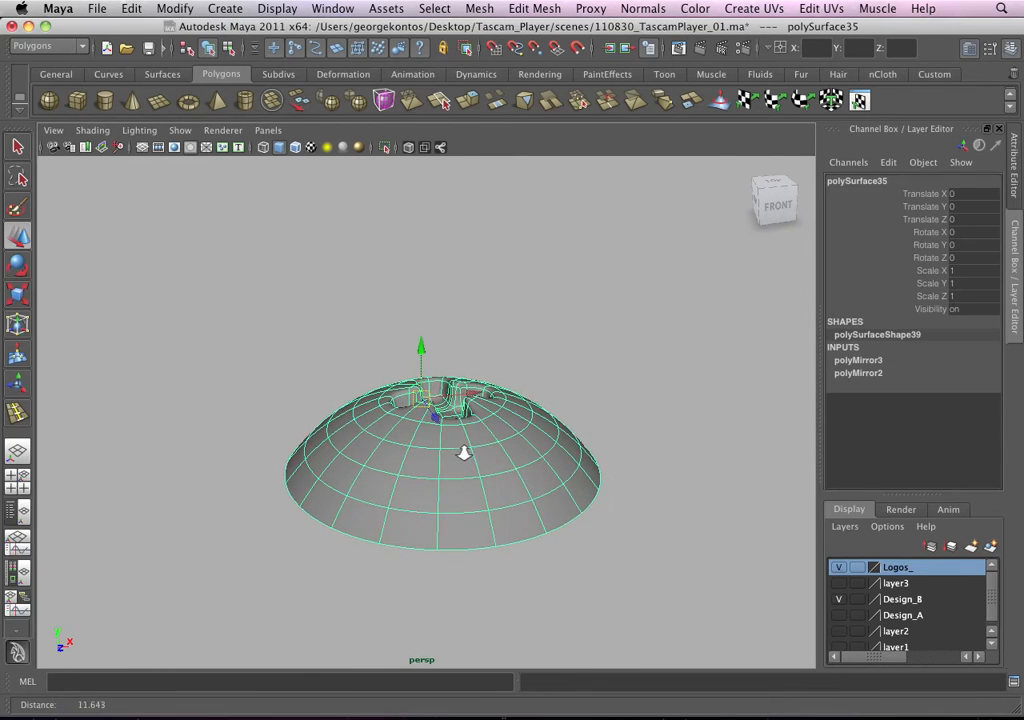
{"action": "left_click_drag", "start_coordinate": [464, 453], "coordinate": [459, 437], "text": "alt"}
{"action": "right_click_drag", "start_coordinate": [459, 437], "coordinate": [505, 490], "text": "alt"}
{"action": "left_click_drag", "start_coordinate": [505, 490], "coordinate": [501, 511], "text": "alt"}
{"action": "middle_click_drag", "start_coordinate": [501, 511], "coordinate": [486, 468], "text": "alt"}
{"action": "left_click_drag", "start_coordinate": [449, 503], "coordinate": [423, 466], "text": "alt"}
{"action": "right_click", "coordinate": [422, 467]}
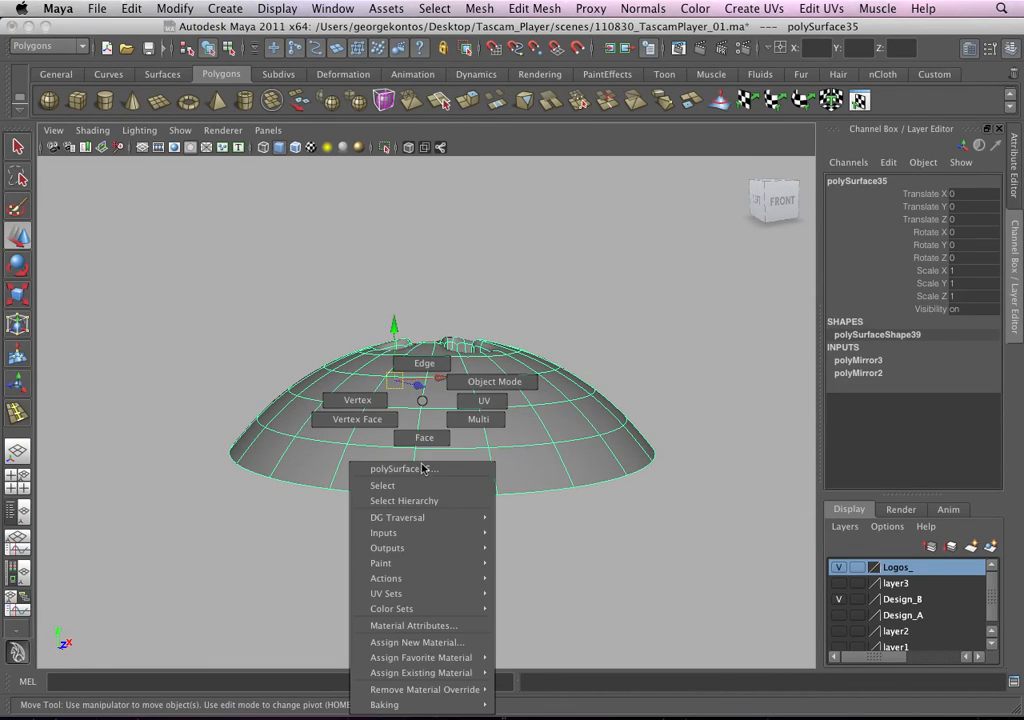
{"action": "left_click", "coordinate": [418, 371]}
{"action": "double_click", "coordinate": [371, 488]}
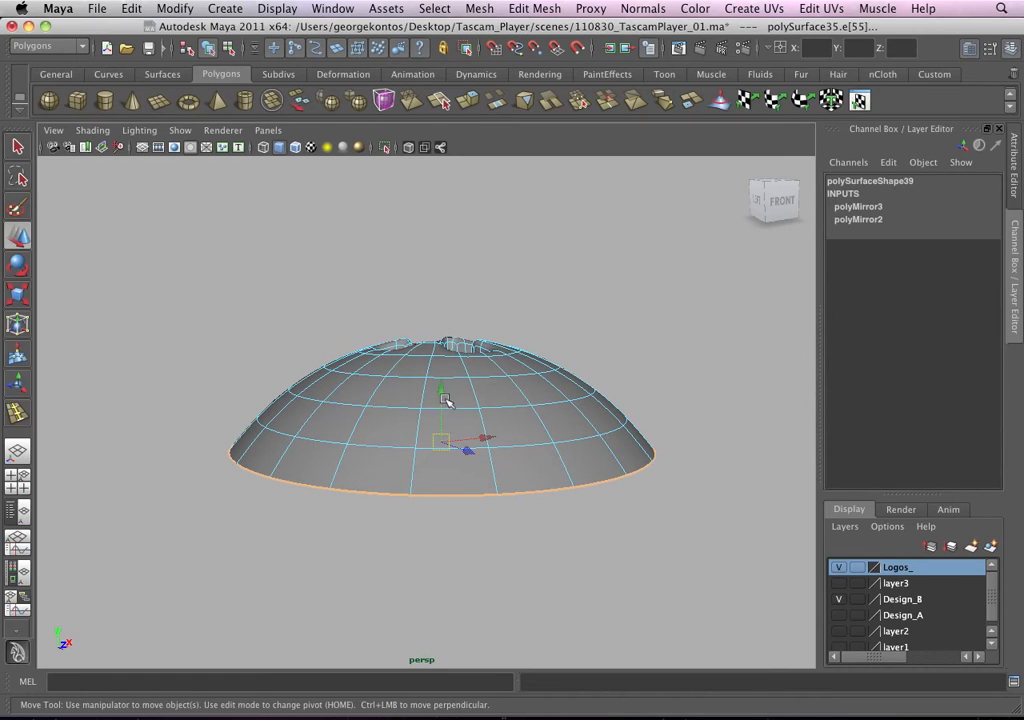
{"action": "left_click_drag", "start_coordinate": [446, 400], "coordinate": [449, 383]}
{"action": "key", "text": "r"}
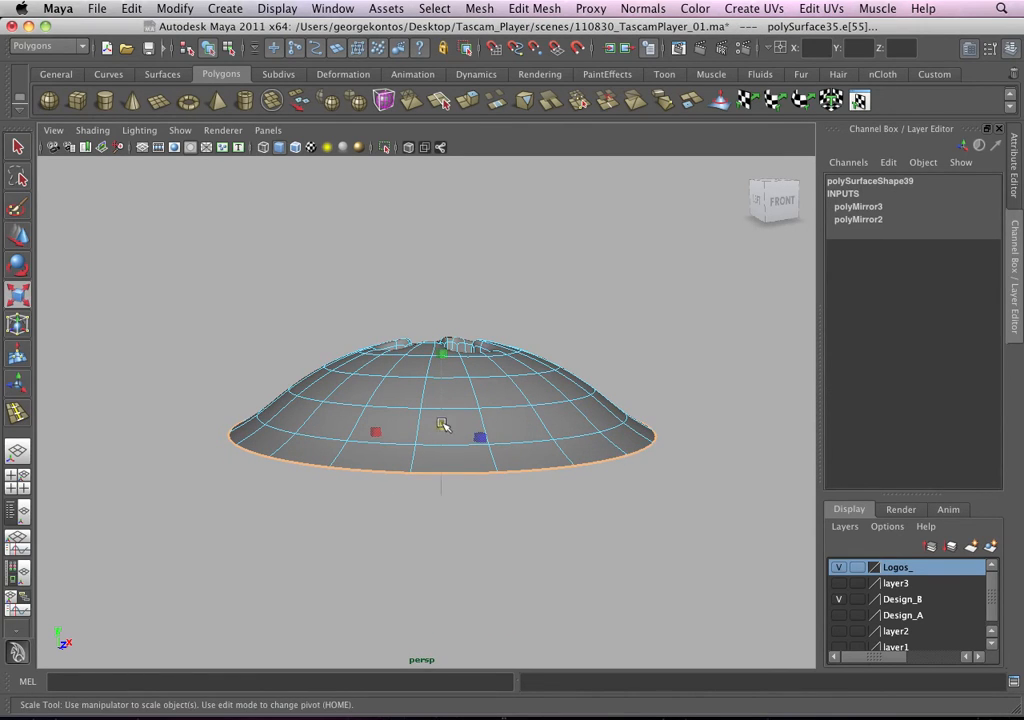
{"action": "left_click_drag", "start_coordinate": [444, 428], "coordinate": [425, 418]}
Step: Extrude the dome's bottom border edges and lower the extruded loop along world Y by 0.055
{"action": "left_click", "coordinate": [442, 102]}
{"action": "left_click", "coordinate": [470, 105]}
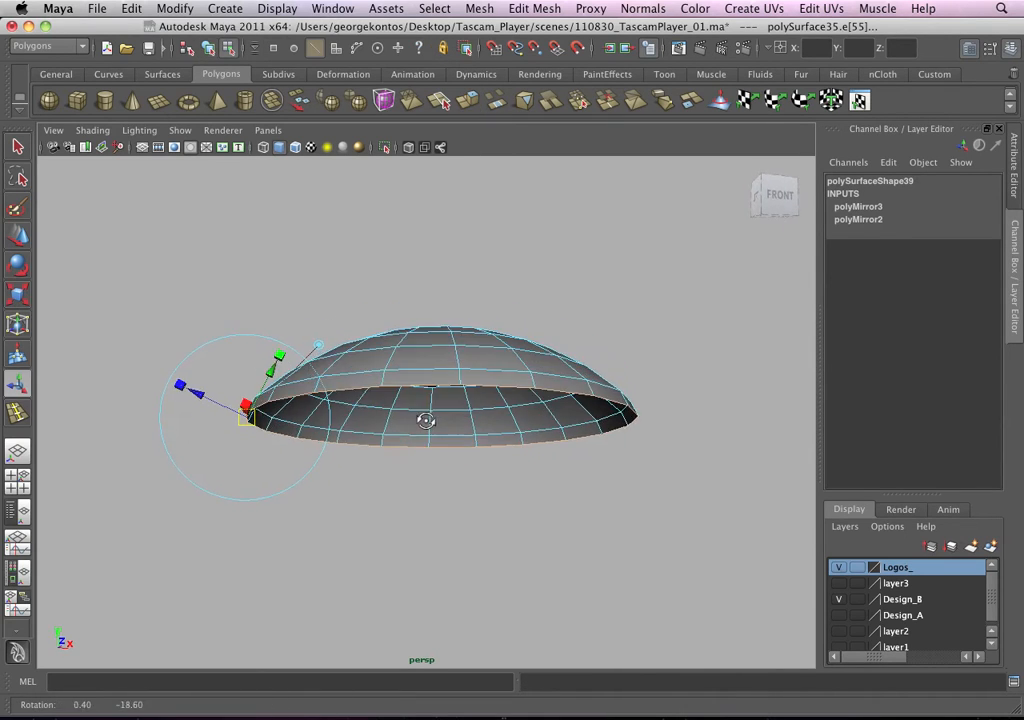
{"action": "left_click_drag", "start_coordinate": [307, 395], "coordinate": [315, 381], "text": "alt"}
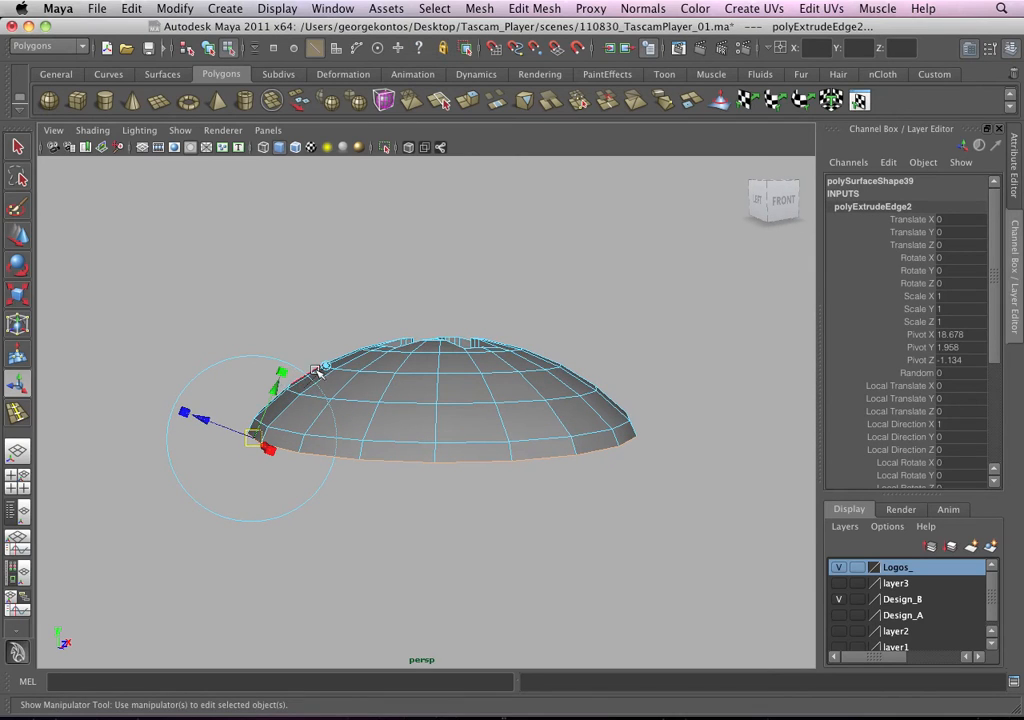
{"action": "left_click", "coordinate": [320, 368]}
{"action": "left_click_drag", "start_coordinate": [454, 370], "coordinate": [453, 435]}
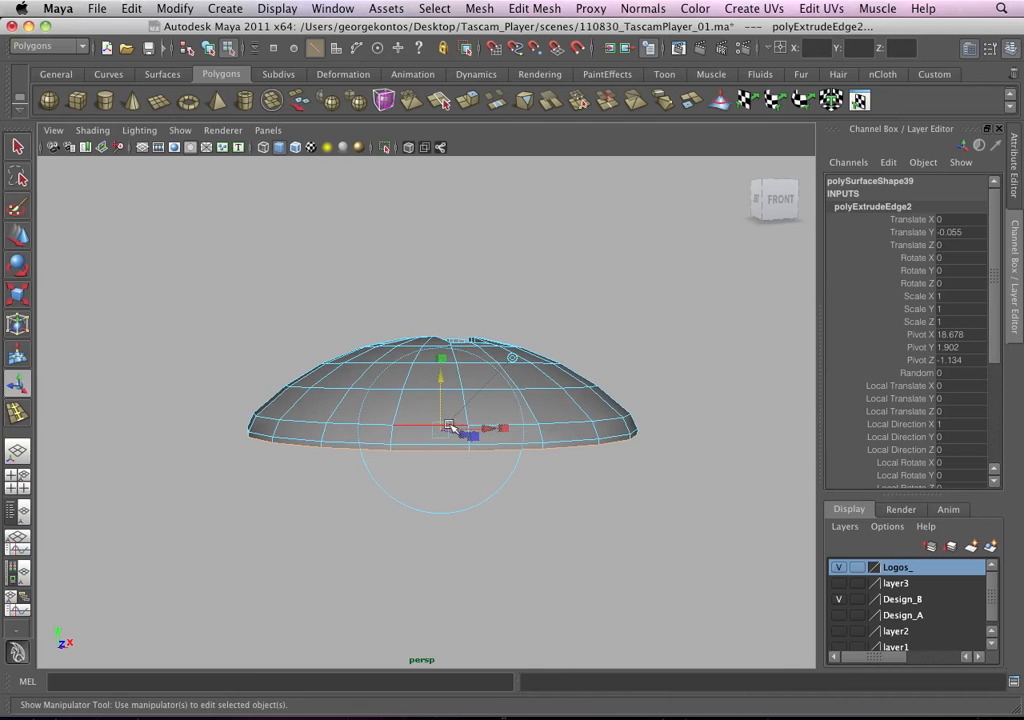
Step: Extrude the bottom rim edges again at -0.02 in Y, scale them inward to 0.683, and return to object mode
{"action": "left_click", "coordinate": [468, 100]}
{"action": "left_click_drag", "start_coordinate": [446, 377], "coordinate": [400, 351], "text": "alt"}
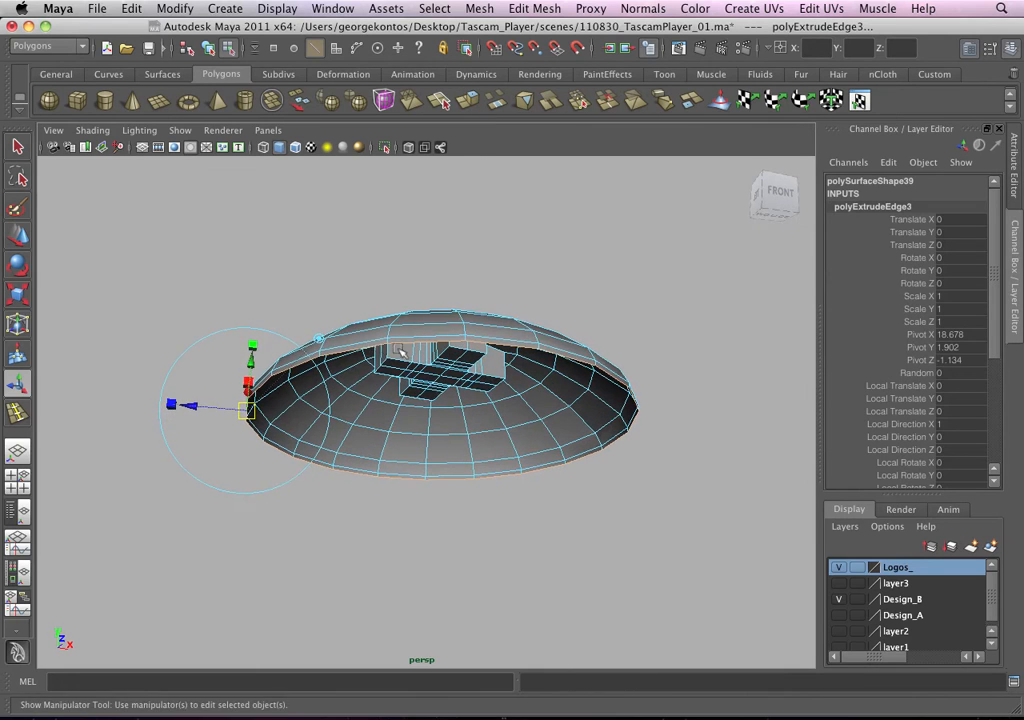
{"action": "left_click", "coordinate": [317, 333]}
{"action": "left_click_drag", "start_coordinate": [445, 385], "coordinate": [428, 434]}
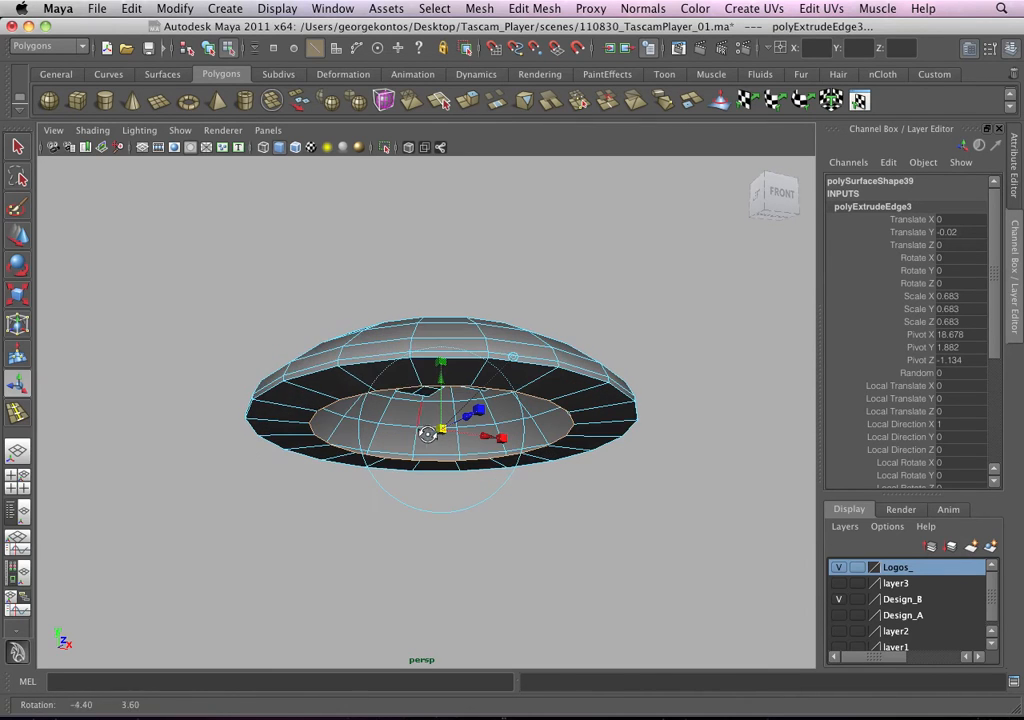
{"action": "right_click_drag", "start_coordinate": [342, 372], "coordinate": [407, 304]}
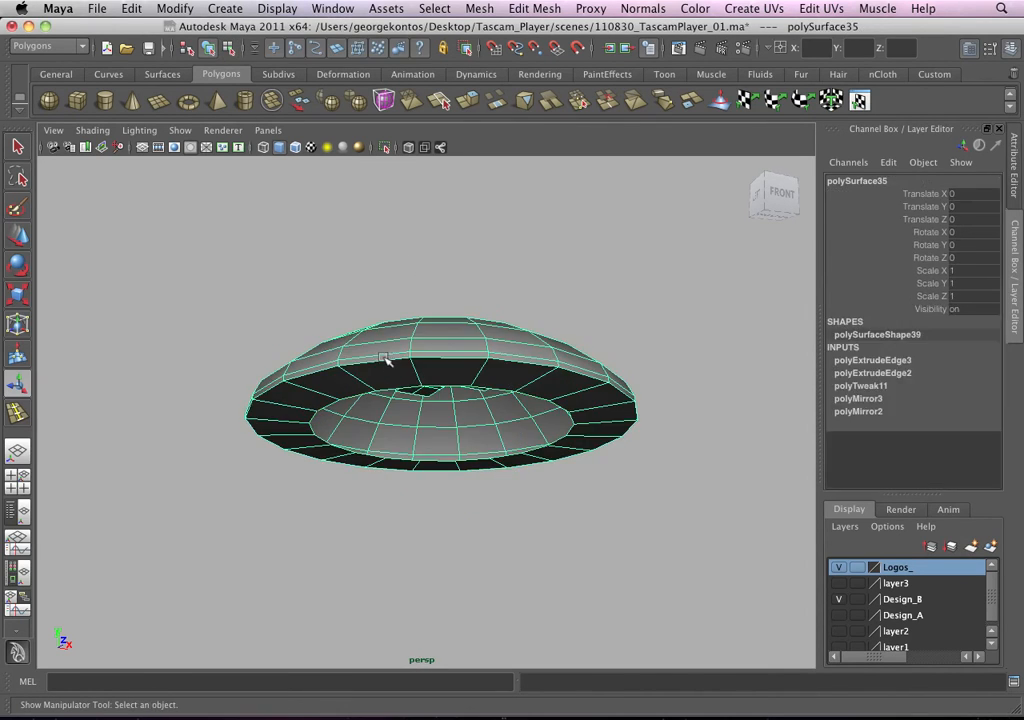
{"action": "left_click", "coordinate": [427, 250]}
Step: Center the pivot of the screw head in the top view
{"action": "left_click_drag", "start_coordinate": [440, 325], "coordinate": [440, 458], "text": "alt"}
{"action": "right_click_drag", "start_coordinate": [440, 458], "coordinate": [352, 324], "text": "alt"}
{"action": "left_click_drag", "start_coordinate": [352, 324], "coordinate": [431, 419], "text": "alt"}
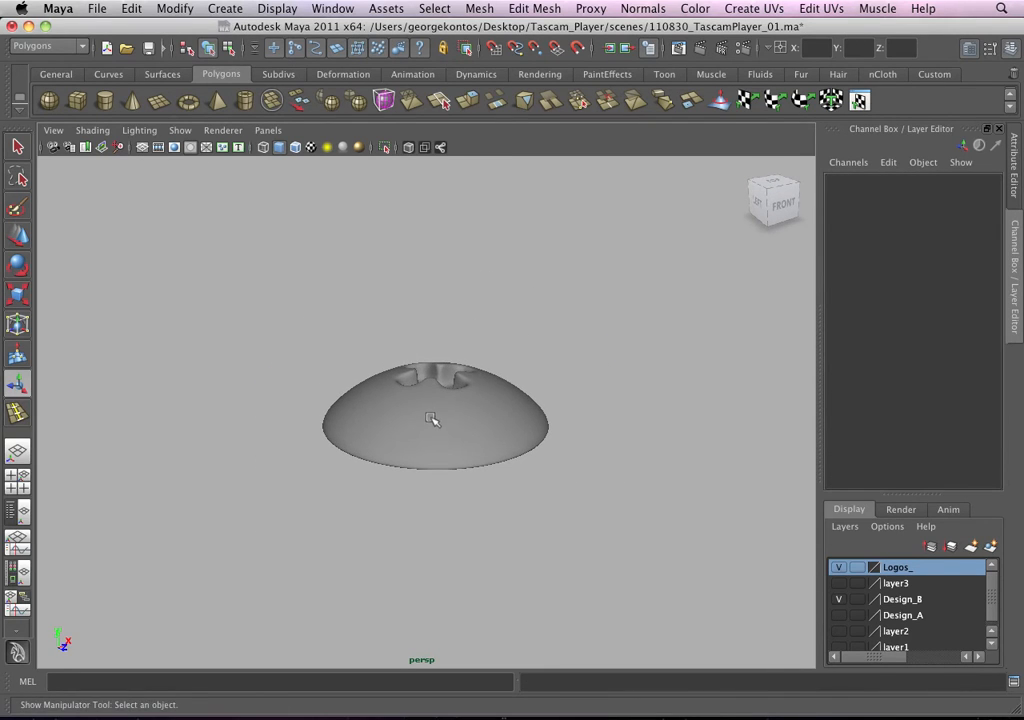
{"action": "right_click_drag", "start_coordinate": [400, 418], "coordinate": [434, 384], "text": "alt"}
{"action": "key", "text": "space"}
{"action": "left_click_drag", "start_coordinate": [434, 380], "coordinate": [400, 405]}
{"action": "right_click_drag", "start_coordinate": [400, 405], "coordinate": [245, 285], "text": "alt"}
{"action": "right_click_drag", "start_coordinate": [325, 384], "coordinate": [298, 362], "text": "alt"}
{"action": "middle_click_drag", "start_coordinate": [340, 402], "coordinate": [441, 381], "text": "alt"}
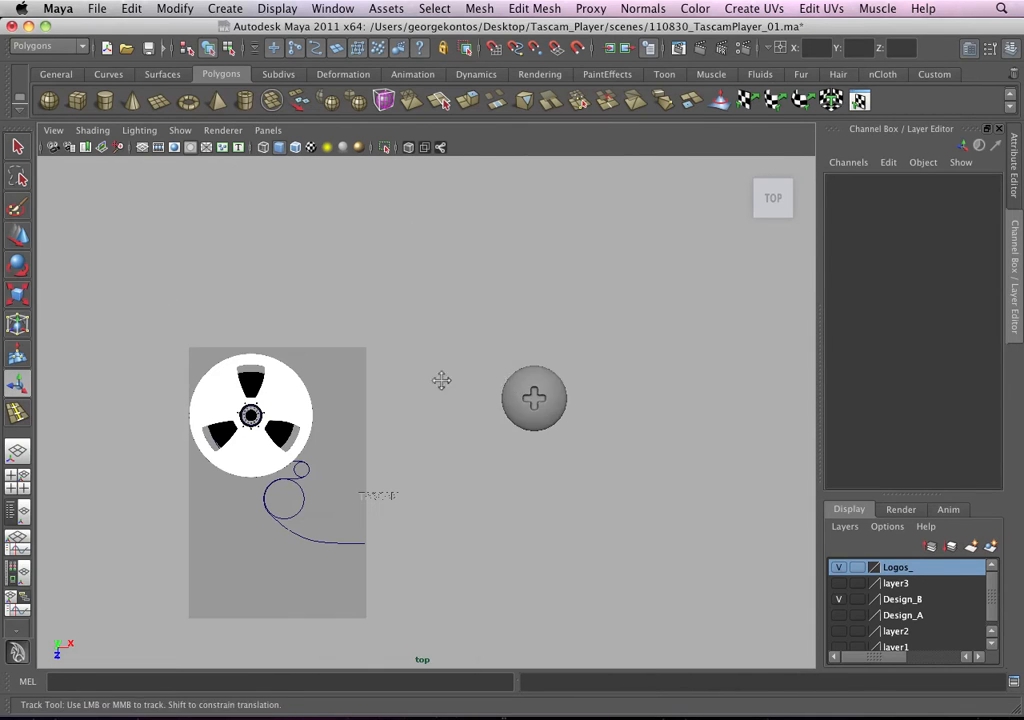
{"action": "left_click", "coordinate": [551, 425]}
{"action": "key", "text": "w"}
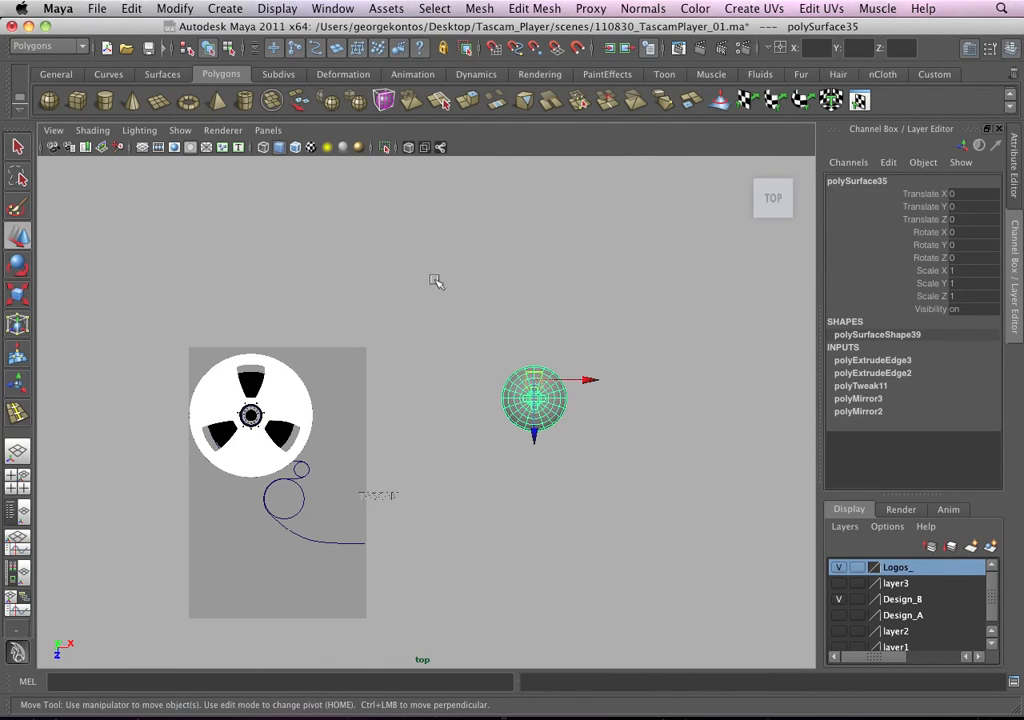
{"action": "left_click", "coordinate": [176, 8]}
{"action": "left_click", "coordinate": [195, 181]}
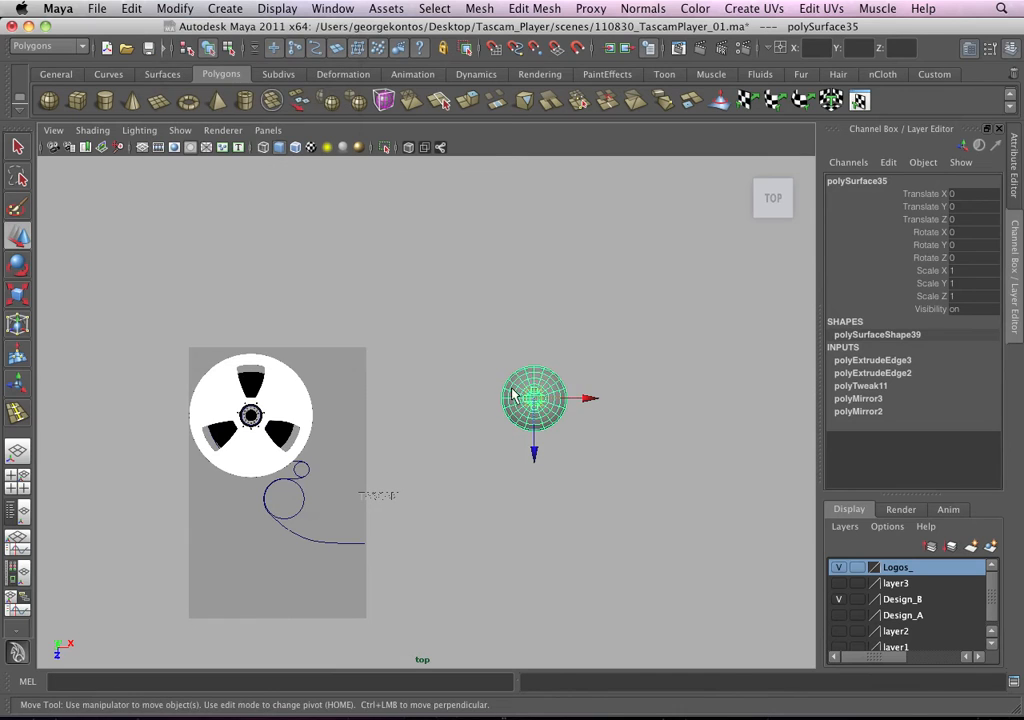
Step: Move the screw head over the tape player to about X -18.457, Z 7.752 and show the scene in wireframe
{"action": "left_click_drag", "start_coordinate": [512, 394], "coordinate": [258, 527]}
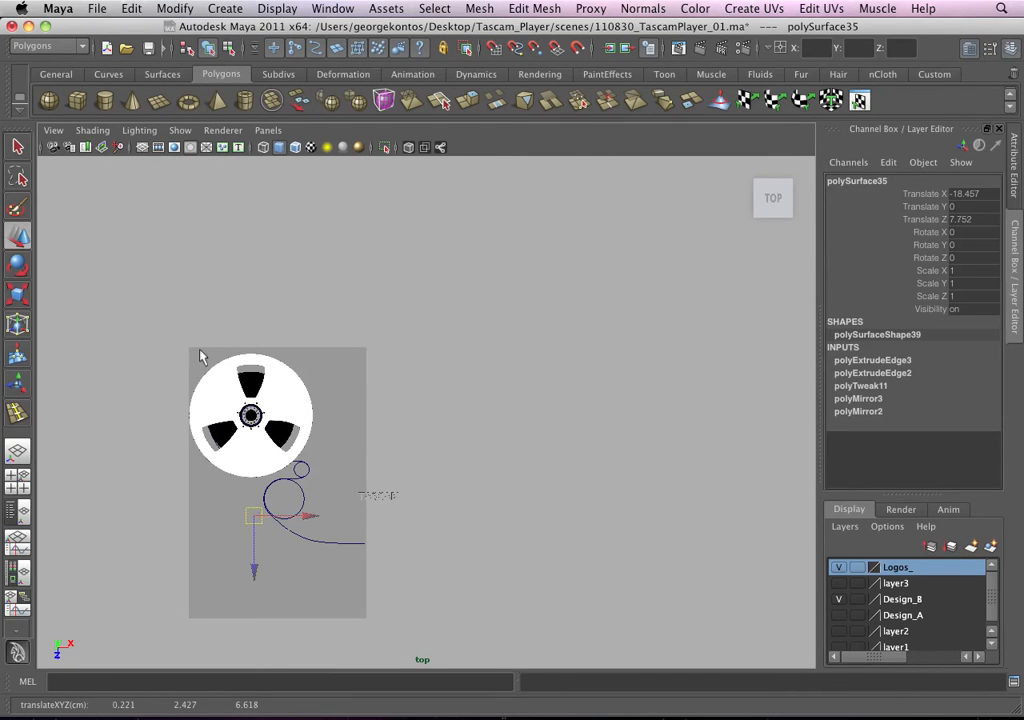
{"action": "key", "text": "4"}
{"action": "right_click_drag", "start_coordinate": [254, 486], "coordinate": [359, 598], "text": "alt"}
{"action": "middle_click_drag", "start_coordinate": [352, 550], "coordinate": [592, 406], "text": "alt"}
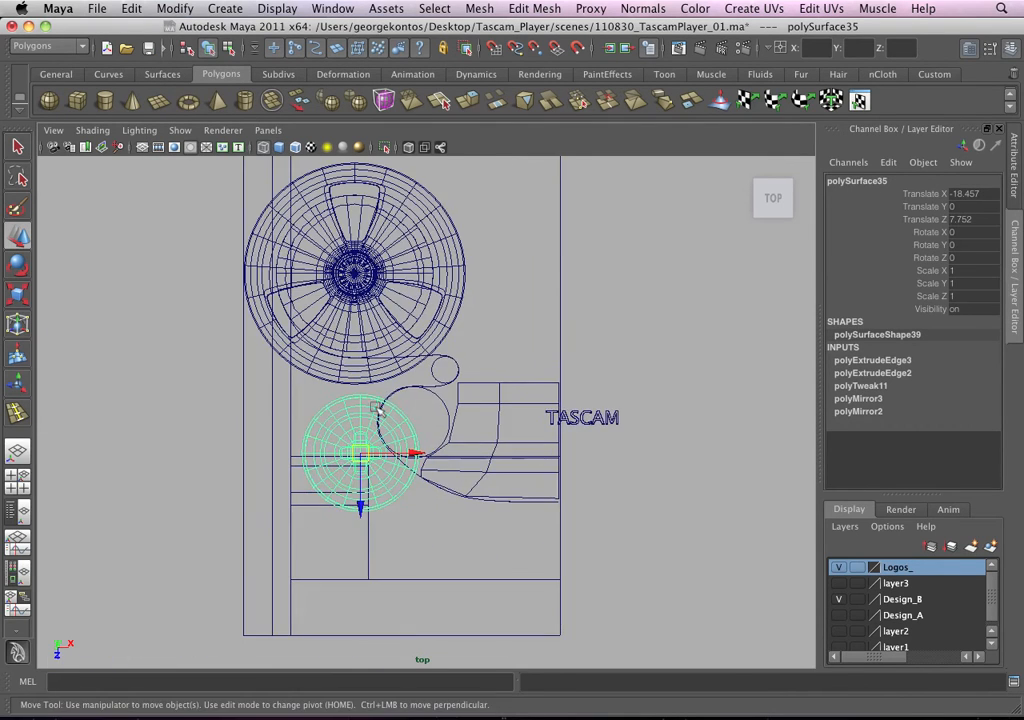
Step: Delete the screw head's construction history
{"action": "right_click_drag", "start_coordinate": [376, 408], "coordinate": [439, 425], "text": "alt"}
{"action": "left_click", "coordinate": [131, 8]}
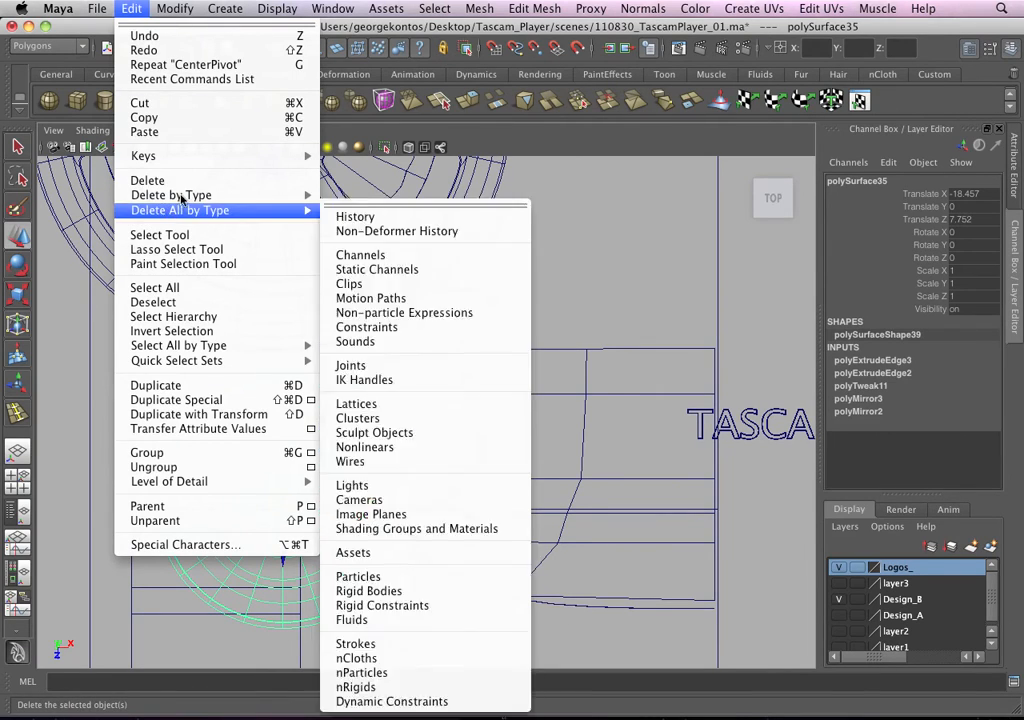
{"action": "mouse_move", "coordinate": [175, 195]}
{"action": "left_click", "coordinate": [355, 205]}
{"action": "middle_click_drag", "start_coordinate": [226, 496], "coordinate": [308, 414], "text": "alt"}
{"action": "right_click_drag", "start_coordinate": [405, 427], "coordinate": [424, 478], "text": "alt"}
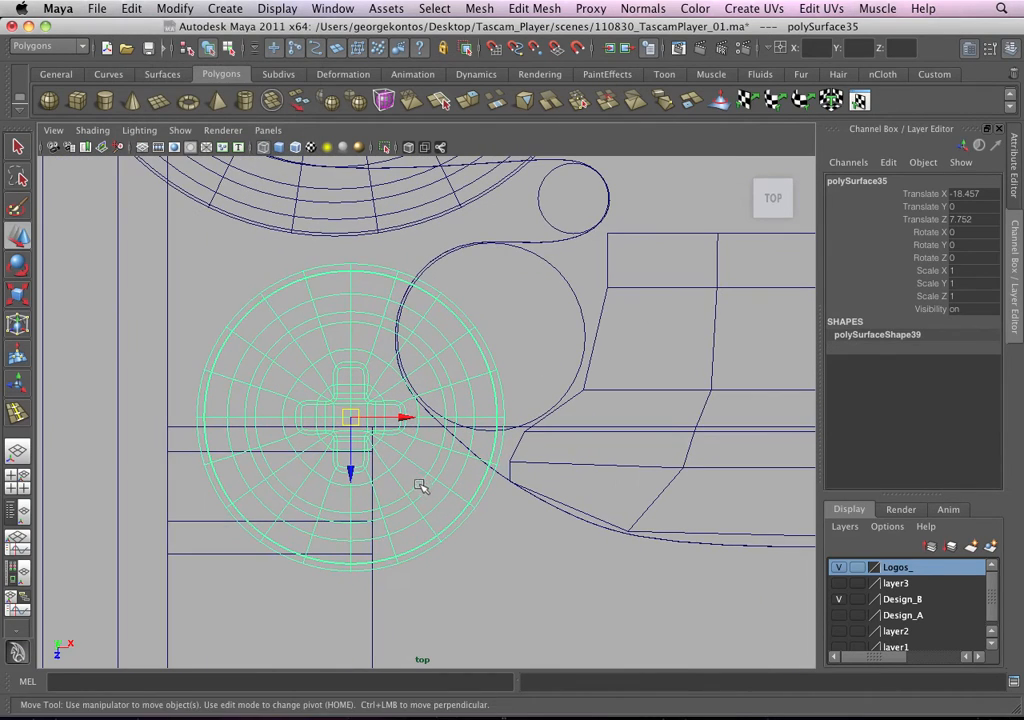
Step: Scale the screw head uniformly to about 0.407 and check the screw sizes in the Preview reference photo
{"action": "key", "text": "r"}
{"action": "middle_click_drag", "start_coordinate": [397, 515], "coordinate": [264, 513]}
{"action": "key", "text": "super+Tab"}
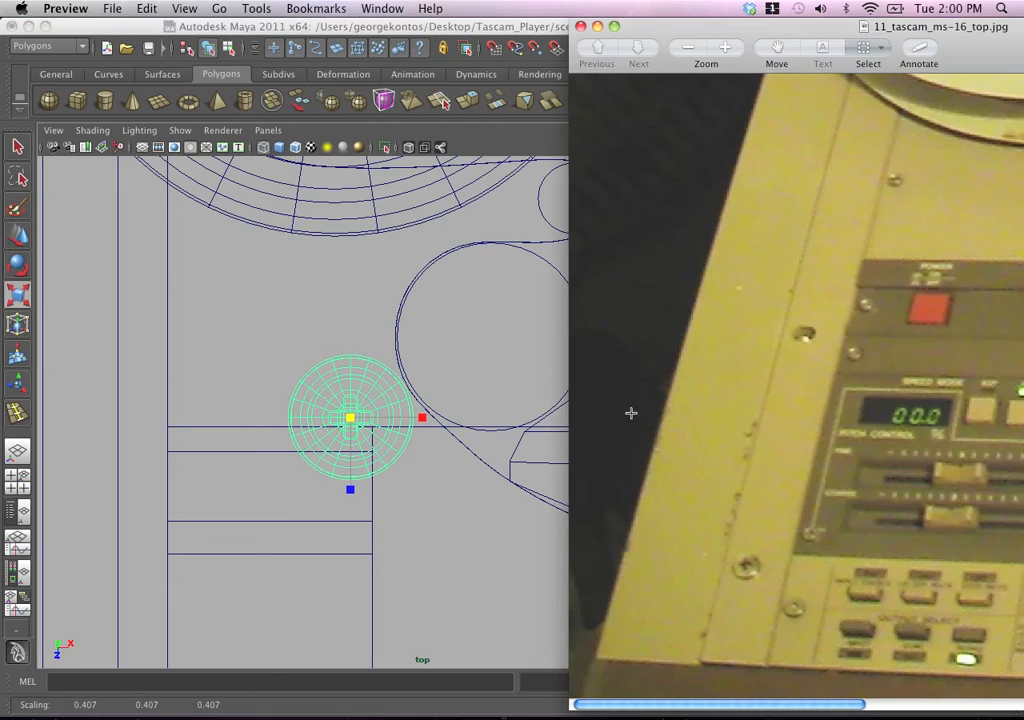
{"action": "key", "text": "super+Tab"}
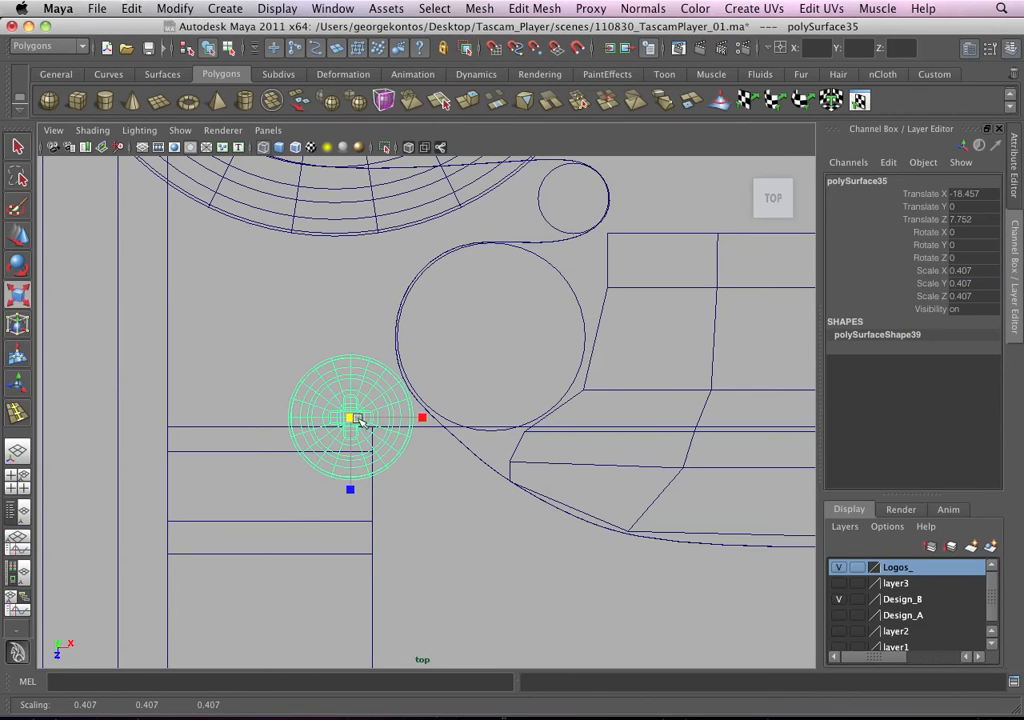
Step: Move the screw onto the narrow strip near the player's front-left corner at about X -21.396, Z 13.388, and scale it uniformly to 0.066
{"action": "key", "text": "w"}
{"action": "middle_click_drag", "start_coordinate": [358, 420], "coordinate": [161, 596]}
{"action": "middle_click_drag", "start_coordinate": [225, 538], "coordinate": [400, 306], "text": "alt"}
{"action": "right_click_drag", "start_coordinate": [356, 400], "coordinate": [414, 439], "text": "alt"}
{"action": "middle_click_drag", "start_coordinate": [414, 439], "coordinate": [479, 285], "text": "alt"}
{"action": "middle_click_drag", "start_coordinate": [355, 212], "coordinate": [268, 502]}
{"action": "key", "text": "r"}
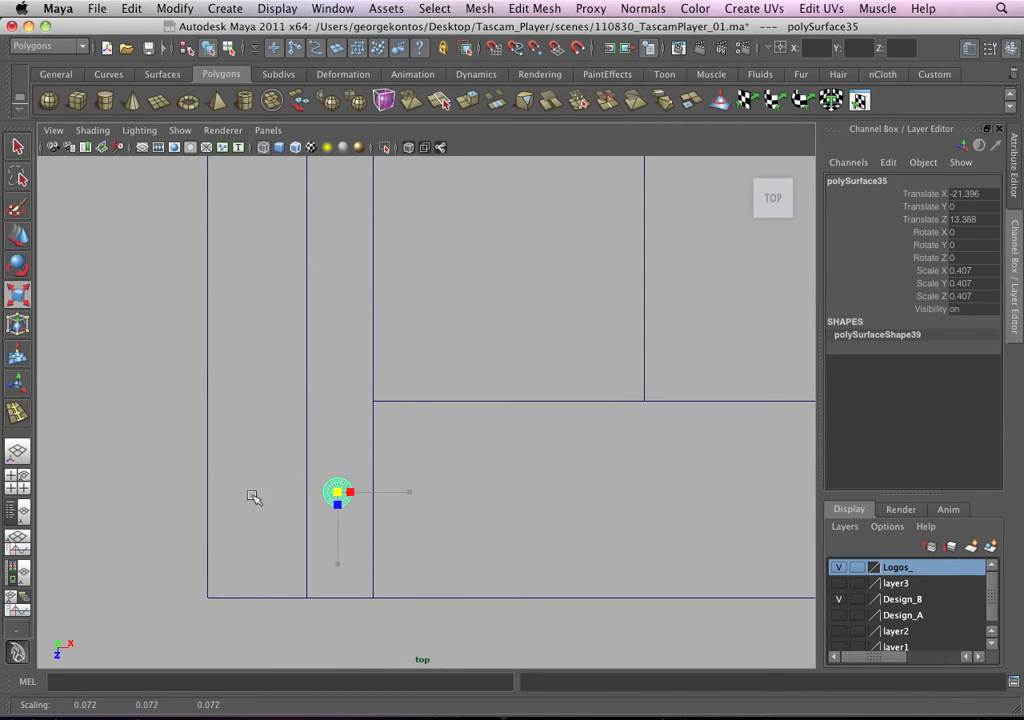
{"action": "key", "text": "f"}
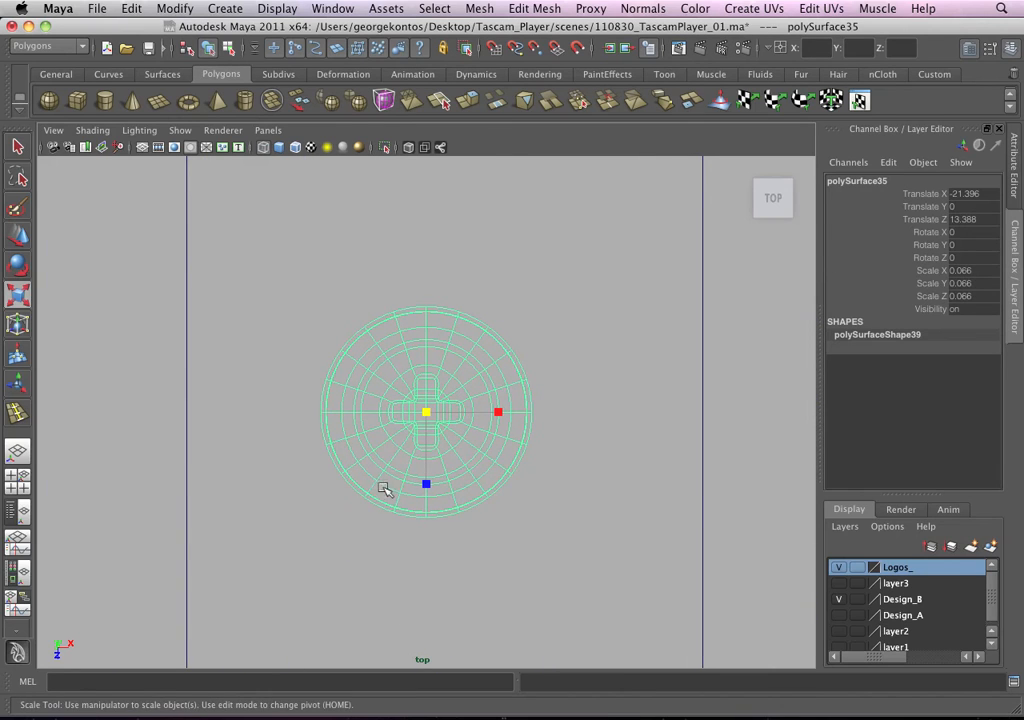
Step: Raise the screw in the perspective view to about Y 5.287 and frame it in shaded display
{"action": "key", "text": "space"}
{"action": "left_click_drag", "start_coordinate": [383, 488], "coordinate": [432, 456]}
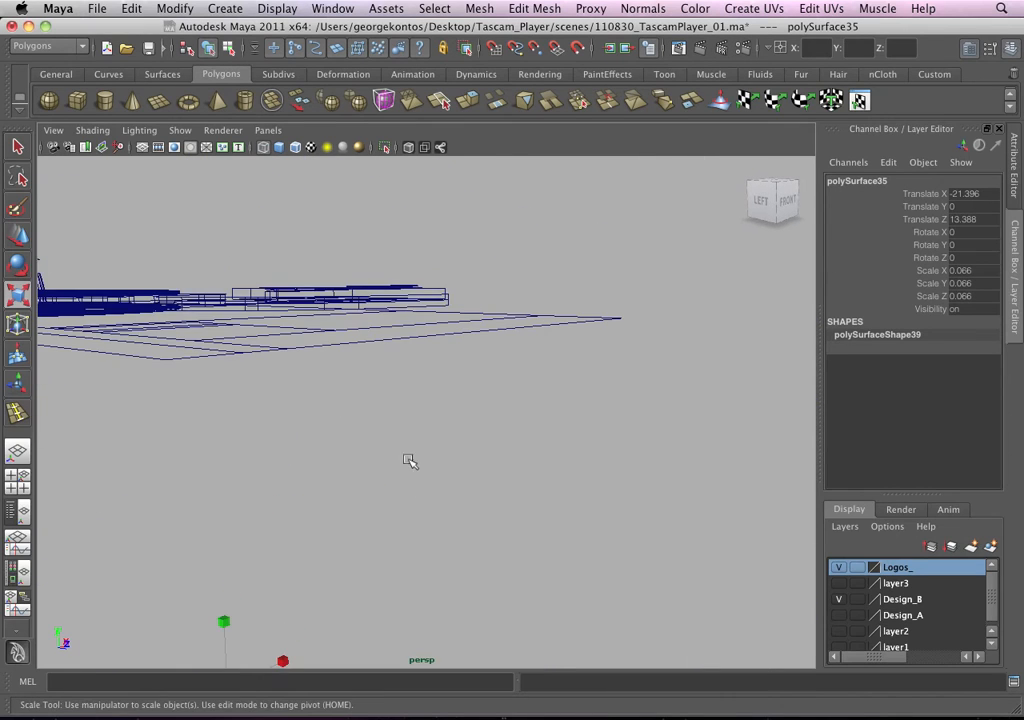
{"action": "scroll", "coordinate": [337, 466], "scroll_direction": "down", "scroll_amount": 5}
{"action": "key", "text": "w"}
{"action": "left_click_drag", "start_coordinate": [331, 487], "coordinate": [331, 479]}
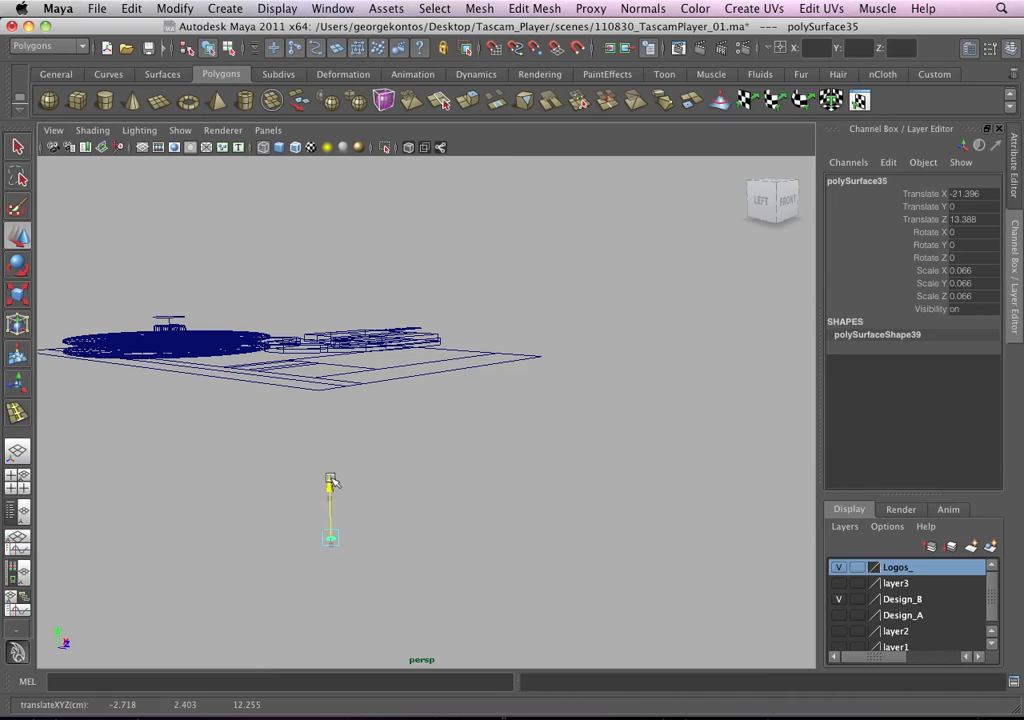
{"action": "left_click_drag", "start_coordinate": [326, 322], "coordinate": [326, 320]}
{"action": "right_click_drag", "start_coordinate": [358, 404], "coordinate": [411, 419], "text": "alt"}
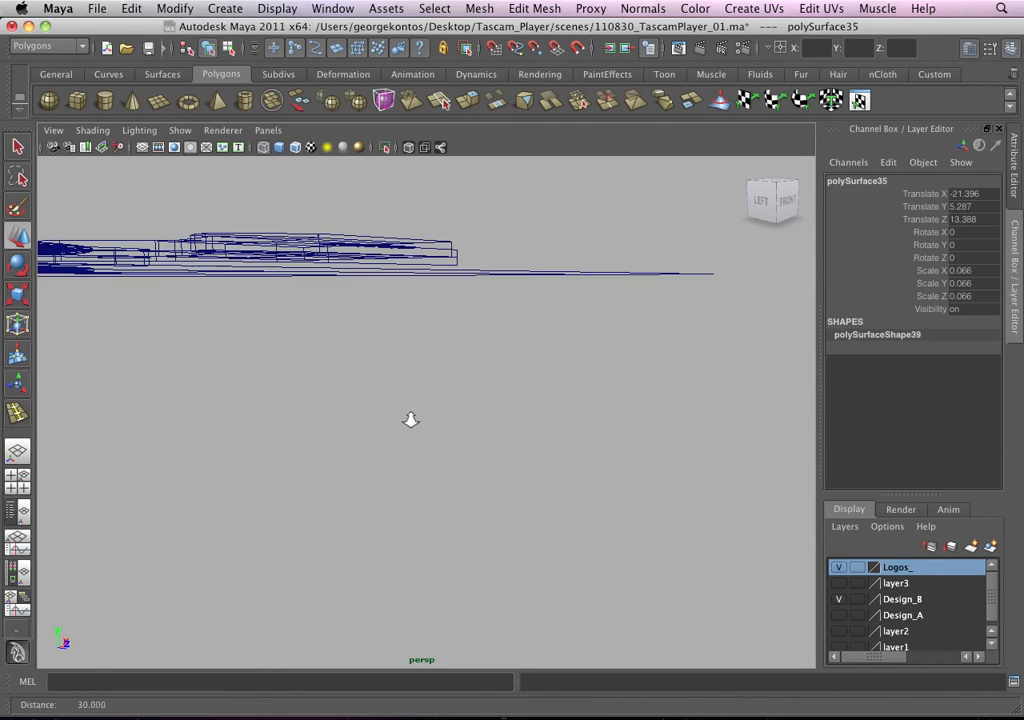
{"action": "key", "text": "f"}
{"action": "key", "text": "5"}
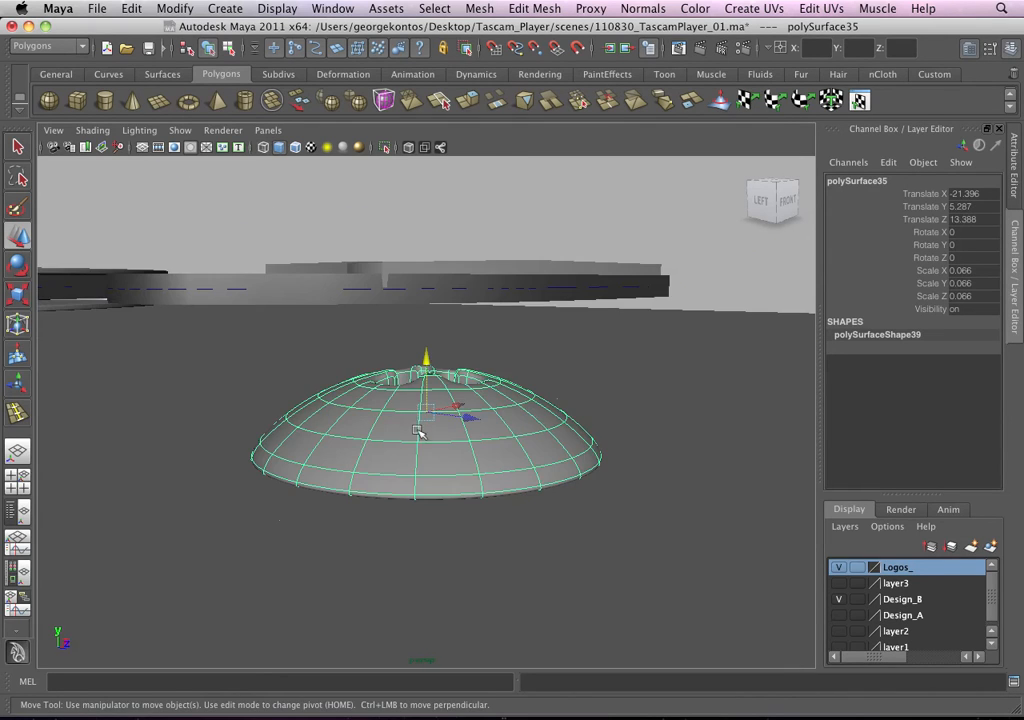
Step: Lower the screw along Y to about 5.001 so its rim sits on the player's top surface
{"action": "left_click_drag", "start_coordinate": [421, 432], "coordinate": [423, 462], "text": "alt"}
{"action": "left_click_drag", "start_coordinate": [427, 374], "coordinate": [425, 460]}
{"action": "scroll", "coordinate": [350, 366], "scroll_direction": "down", "scroll_amount": 3}
{"action": "left_click_drag", "start_coordinate": [350, 366], "coordinate": [288, 342], "text": "alt"}
{"action": "left_click_drag", "start_coordinate": [425, 405], "coordinate": [462, 478]}
{"action": "key", "text": "f"}
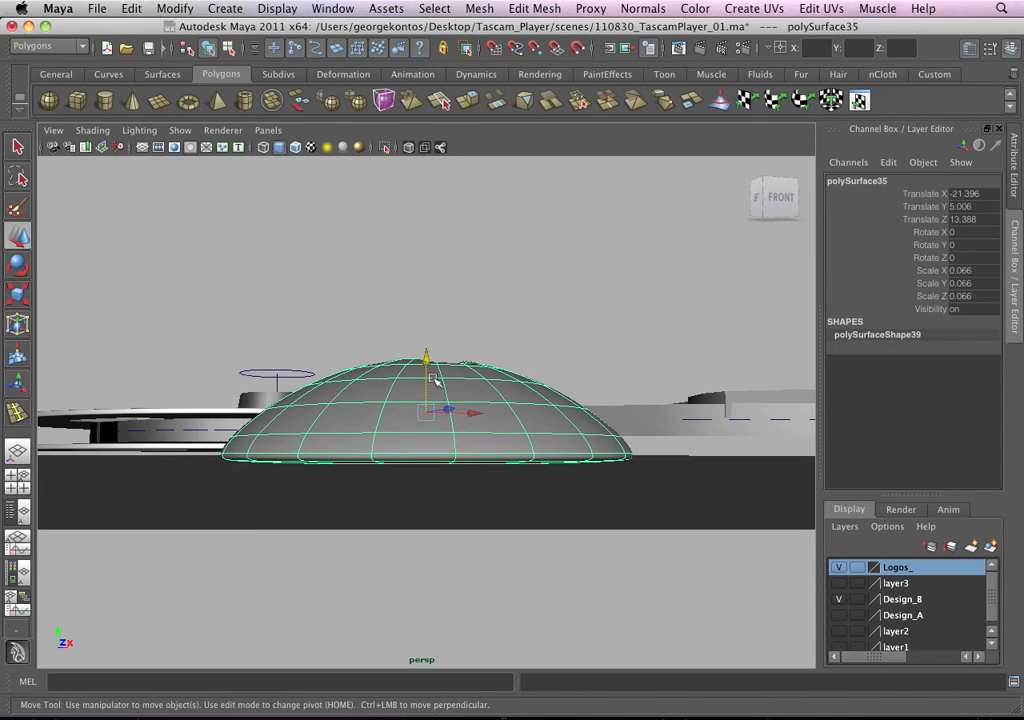
{"action": "left_click_drag", "start_coordinate": [428, 366], "coordinate": [429, 374]}
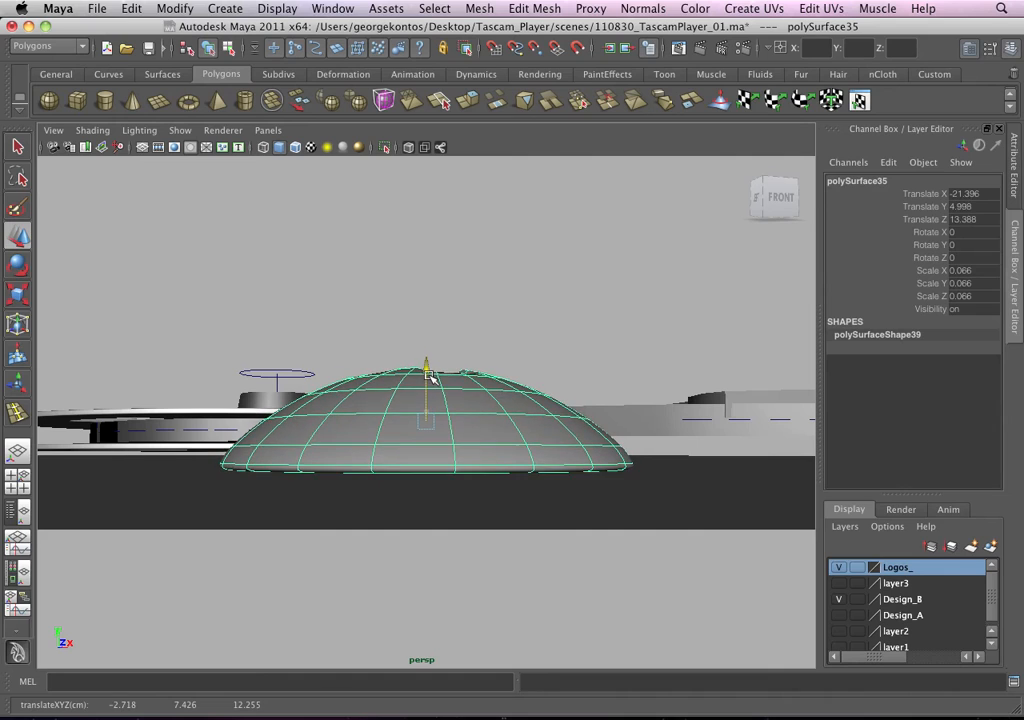
{"action": "scroll", "coordinate": [463, 247], "scroll_direction": "down", "scroll_amount": 5}
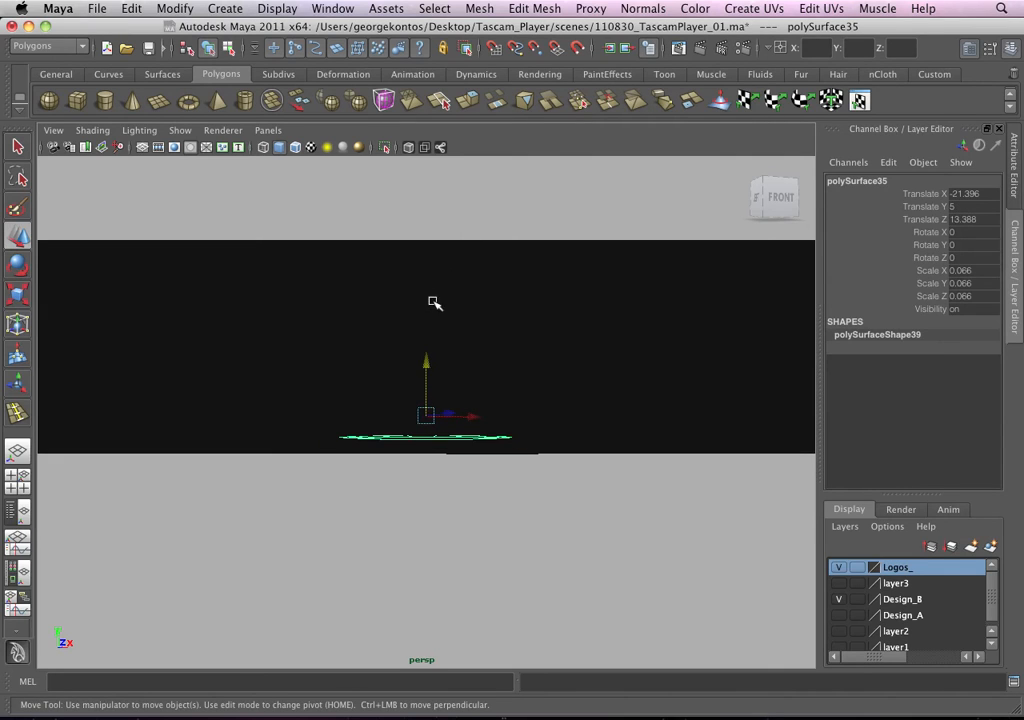
{"action": "left_click_drag", "start_coordinate": [435, 303], "coordinate": [441, 286], "text": "alt"}
{"action": "left_click_drag", "start_coordinate": [427, 367], "coordinate": [427, 369]}
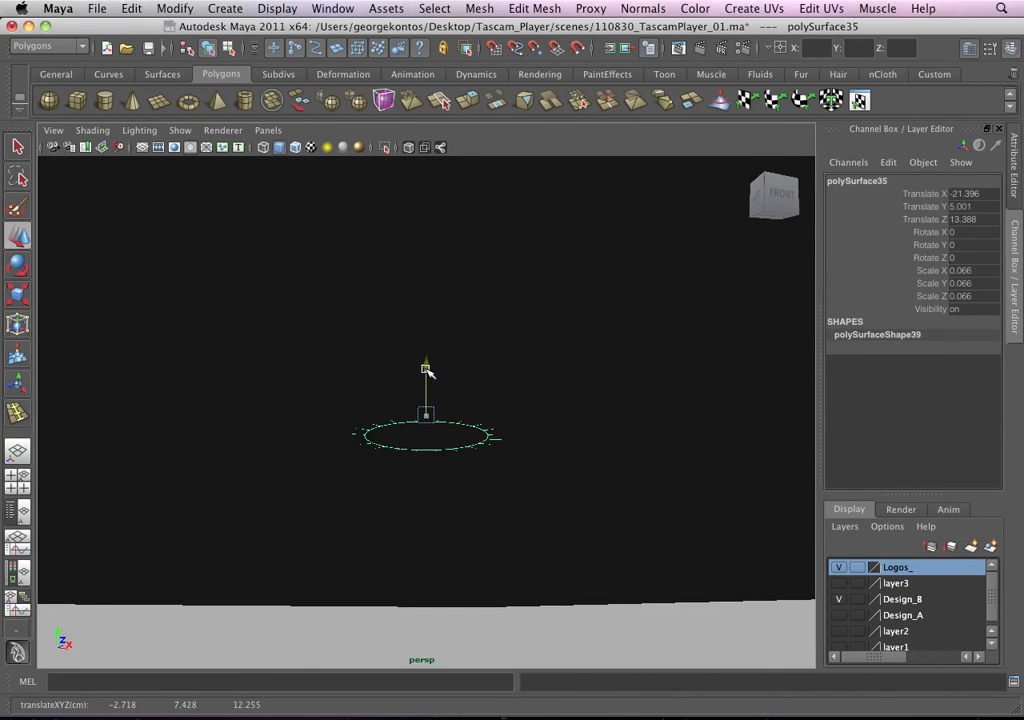
Step: Turn on wireframe on shaded in the top view around the screw's strip
{"action": "right_click_drag", "start_coordinate": [381, 282], "coordinate": [374, 282], "text": "alt"}
{"action": "left_click_drag", "start_coordinate": [378, 296], "coordinate": [408, 408], "text": "alt"}
{"action": "right_click_drag", "start_coordinate": [412, 345], "coordinate": [298, 247], "text": "alt"}
{"action": "key", "text": "space"}
{"action": "left_click_drag", "start_coordinate": [422, 331], "coordinate": [354, 331]}
{"action": "middle_click_drag", "start_coordinate": [418, 384], "coordinate": [397, 375], "text": "alt"}
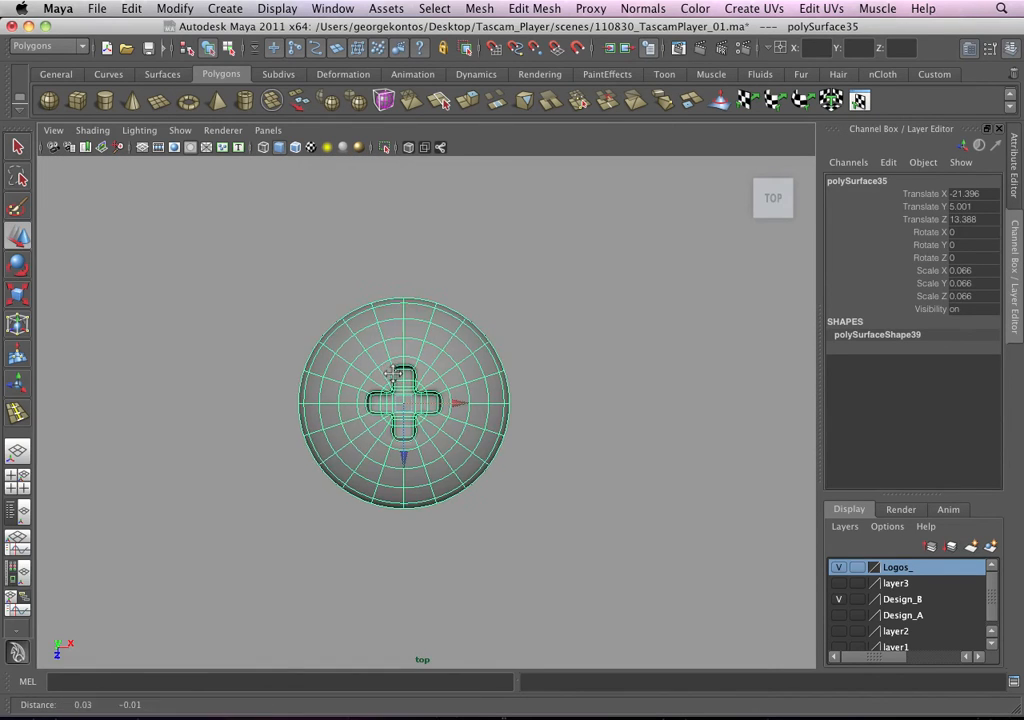
{"action": "right_click_drag", "start_coordinate": [397, 373], "coordinate": [285, 323], "text": "alt"}
{"action": "right_click_drag", "start_coordinate": [425, 405], "coordinate": [655, 528], "text": "alt"}
{"action": "right_click_drag", "start_coordinate": [482, 395], "coordinate": [560, 435], "text": "alt"}
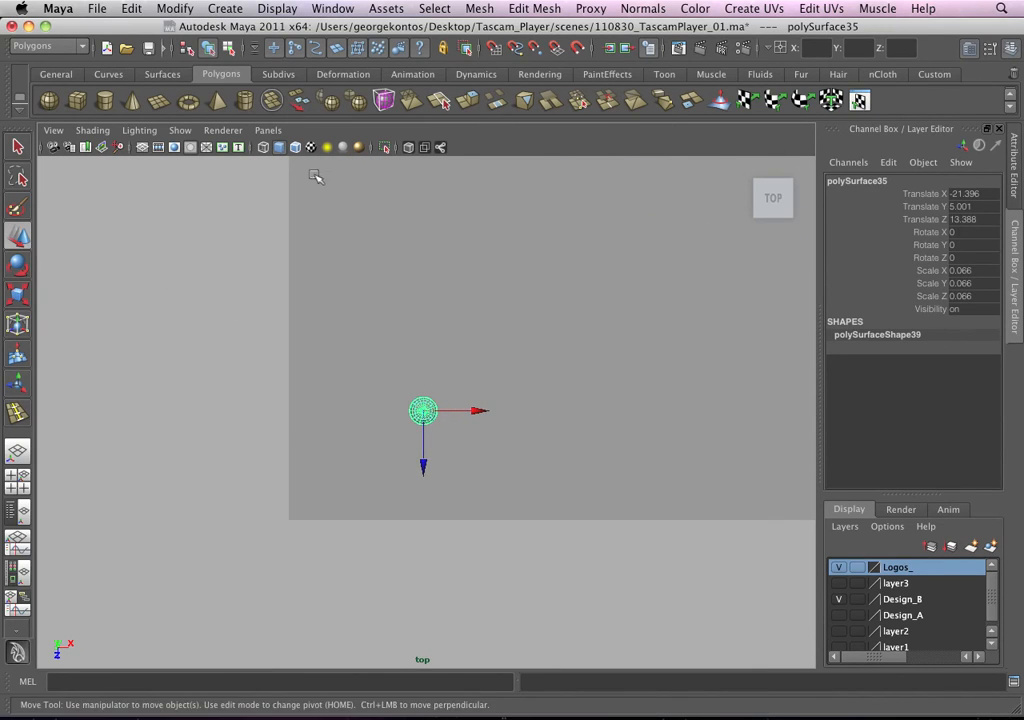
{"action": "left_click", "coordinate": [304, 148]}
{"action": "middle_click_drag", "start_coordinate": [453, 372], "coordinate": [376, 476], "text": "alt"}
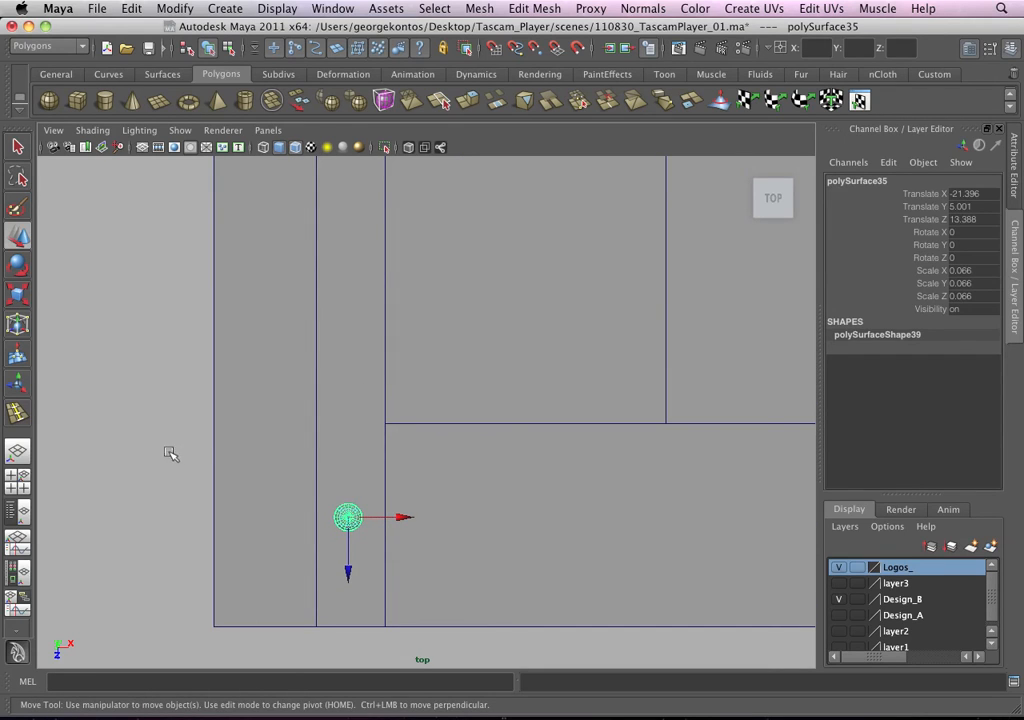
Step: Duplicate the screw and move the copy along Z to just behind the original on the strip
{"action": "left_click", "coordinate": [169, 453]}
{"action": "right_click_drag", "start_coordinate": [514, 412], "coordinate": [535, 490], "text": "alt"}
{"action": "left_click", "coordinate": [355, 520]}
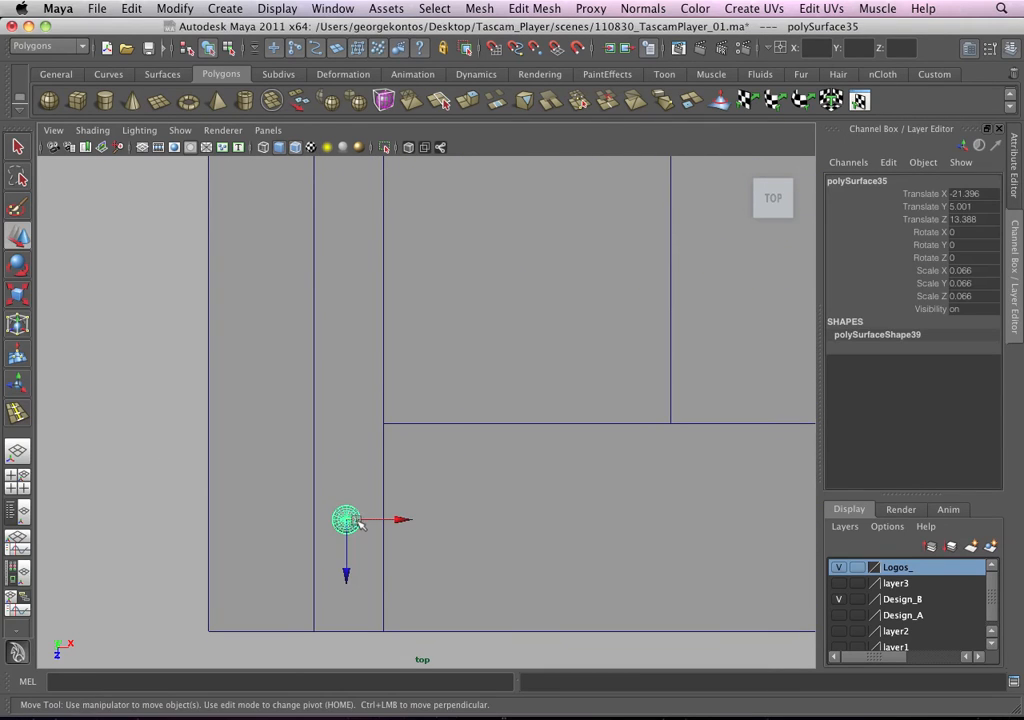
{"action": "left_click_drag", "start_coordinate": [346, 532], "coordinate": [352, 538]}
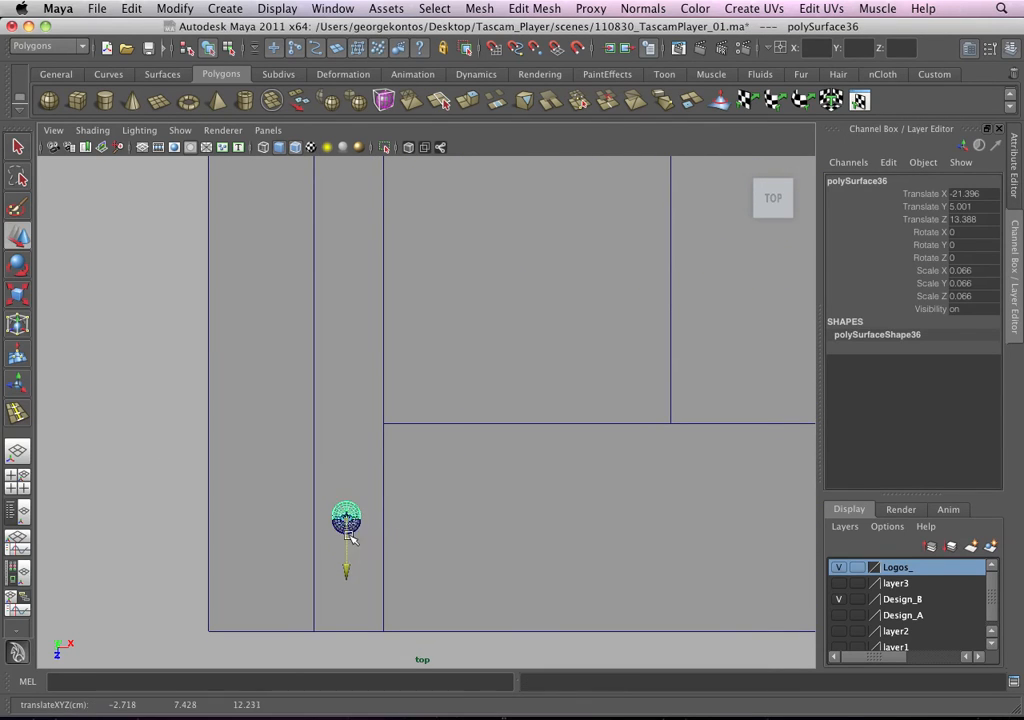
{"action": "left_click", "coordinate": [364, 456]}
Step: Duplicate both screws and move the new pair along the strip toward the reel, with its front screw at about Z 8.891
{"action": "left_click", "coordinate": [353, 476]}
{"action": "left_click", "coordinate": [358, 518], "text": "shift"}
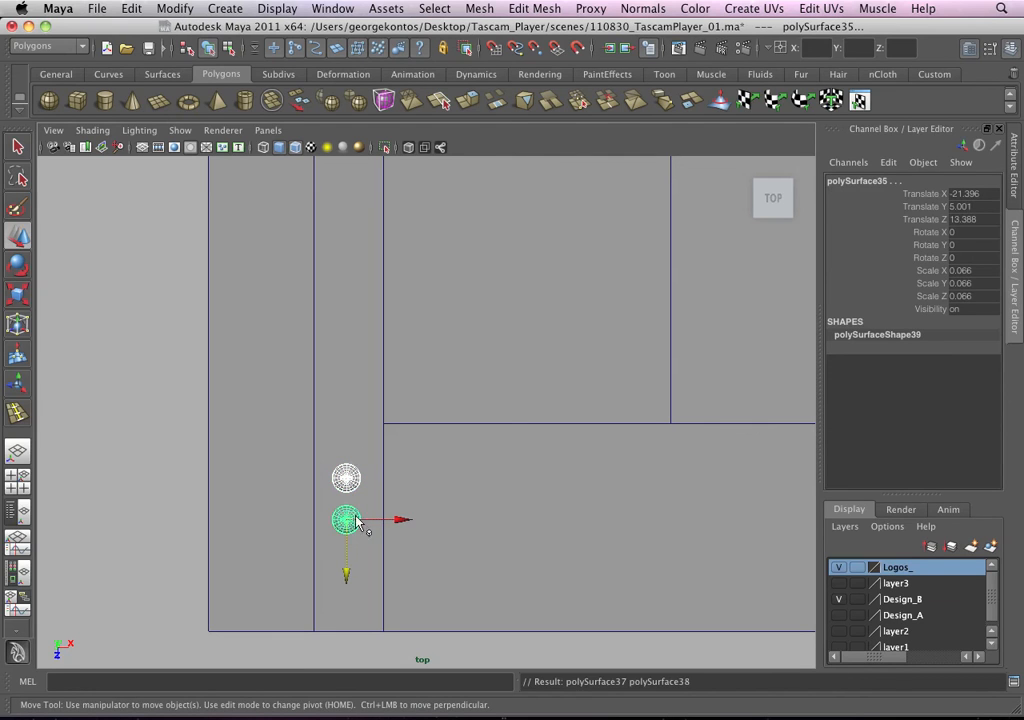
{"action": "left_click_drag", "start_coordinate": [348, 548], "coordinate": [370, 304]}
{"action": "middle_click_drag", "start_coordinate": [355, 329], "coordinate": [336, 576], "text": "alt"}
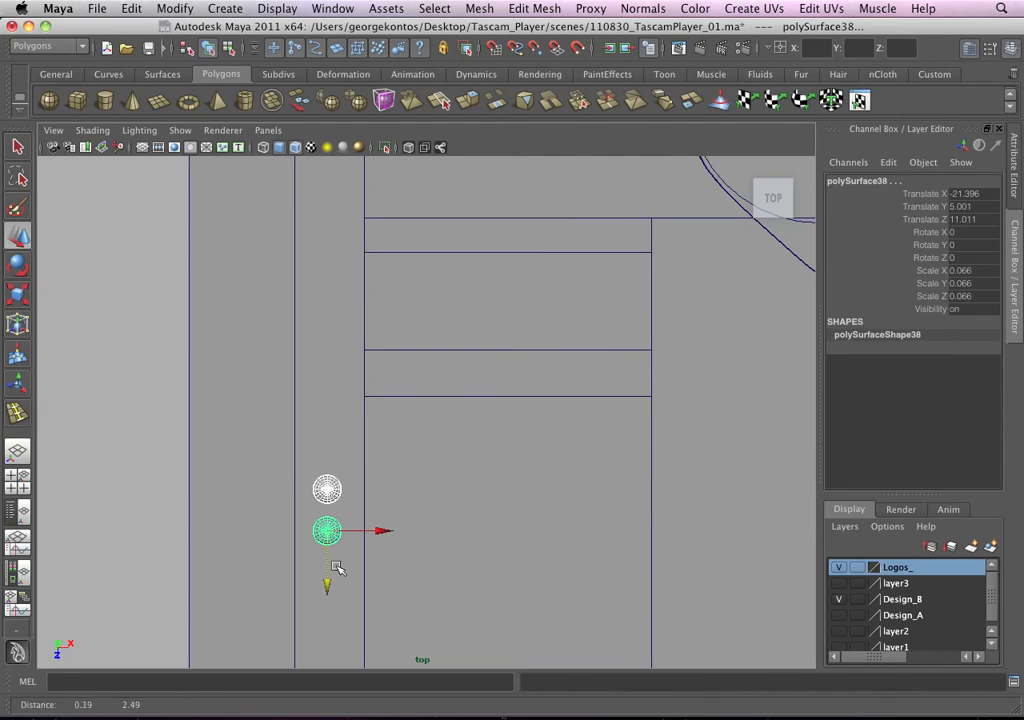
{"action": "right_click_drag", "start_coordinate": [336, 576], "coordinate": [194, 429], "text": "alt"}
{"action": "left_click_drag", "start_coordinate": [390, 506], "coordinate": [399, 433]}
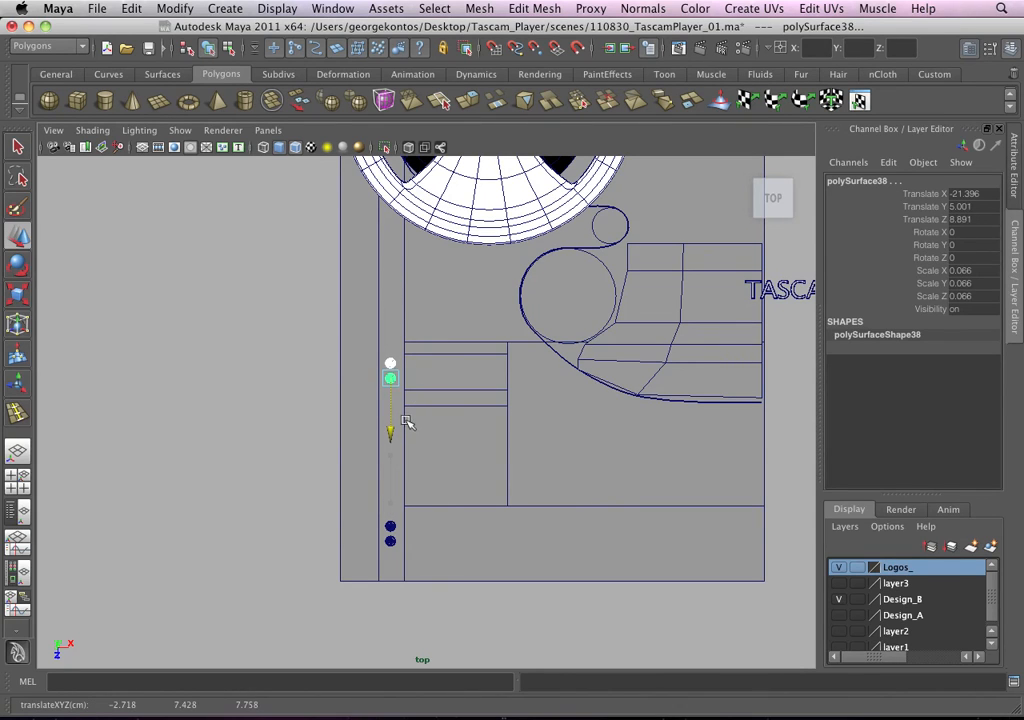
Step: Rotate the rear screw of the pair nearer the reel around Y to about -40.4
{"action": "right_click_drag", "start_coordinate": [448, 419], "coordinate": [591, 485], "text": "alt"}
{"action": "right_click_drag", "start_coordinate": [329, 386], "coordinate": [470, 490], "text": "alt"}
{"action": "left_click", "coordinate": [360, 318]}
{"action": "key", "text": "e"}
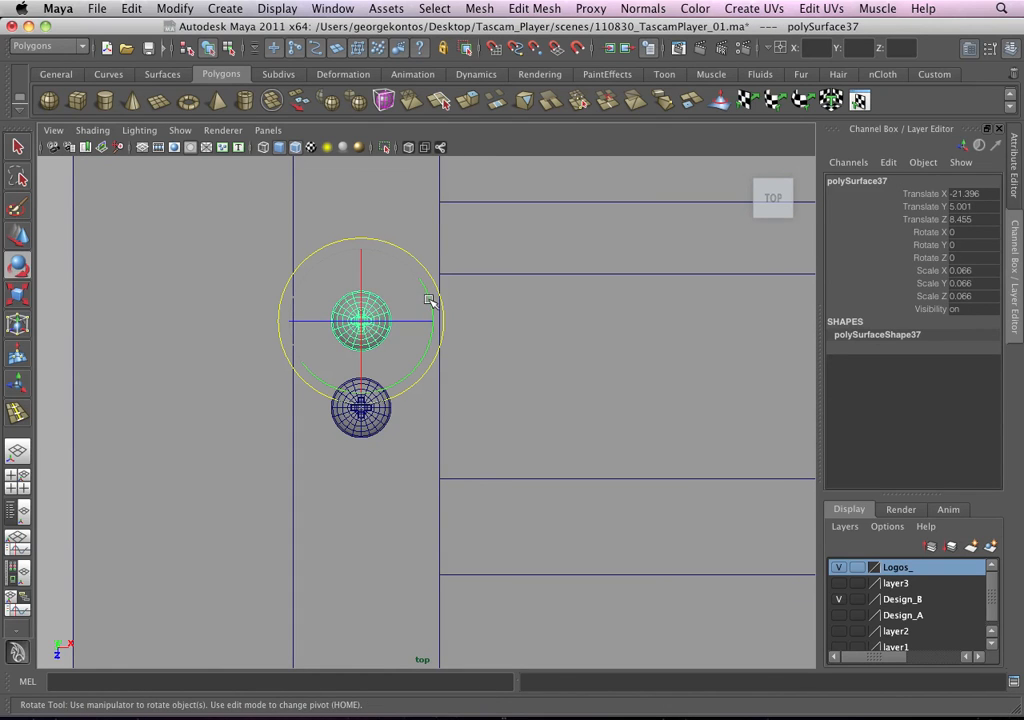
{"action": "left_click_drag", "start_coordinate": [430, 300], "coordinate": [466, 418]}
Step: Rotate the front screw of the pair nearer the reel around Y to about 10.461
{"action": "right_click_drag", "start_coordinate": [466, 418], "coordinate": [430, 456], "text": "alt"}
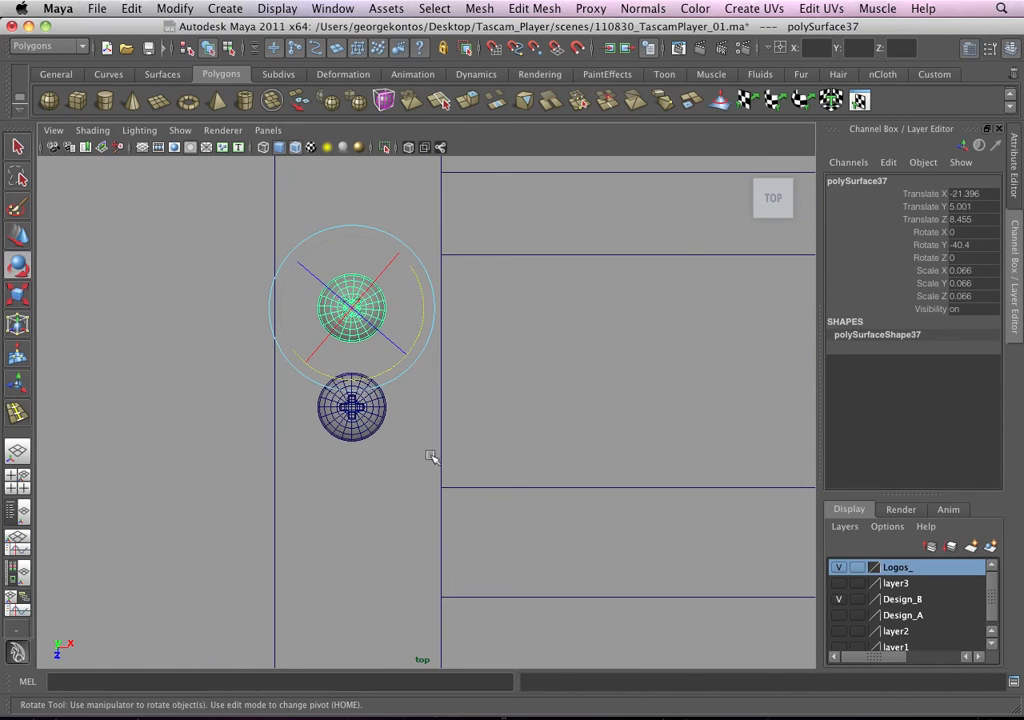
{"action": "left_click", "coordinate": [383, 410]}
{"action": "left_click_drag", "start_coordinate": [416, 374], "coordinate": [413, 366]}
{"action": "right_click_drag", "start_coordinate": [442, 366], "coordinate": [343, 325], "text": "alt"}
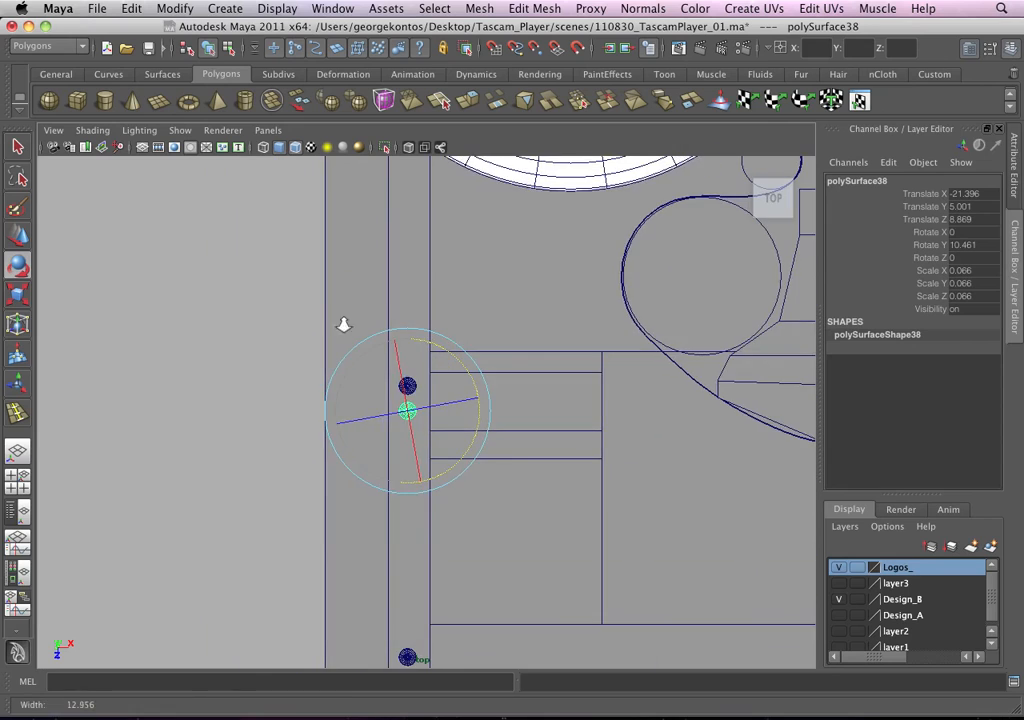
Step: Rotate the rear screw of the pair near the player's front edge around Y to vary its slot angle
{"action": "middle_click_drag", "start_coordinate": [384, 412], "coordinate": [384, 201], "text": "alt"}
{"action": "right_click_drag", "start_coordinate": [399, 439], "coordinate": [630, 655], "text": "alt"}
{"action": "left_click", "coordinate": [398, 484]}
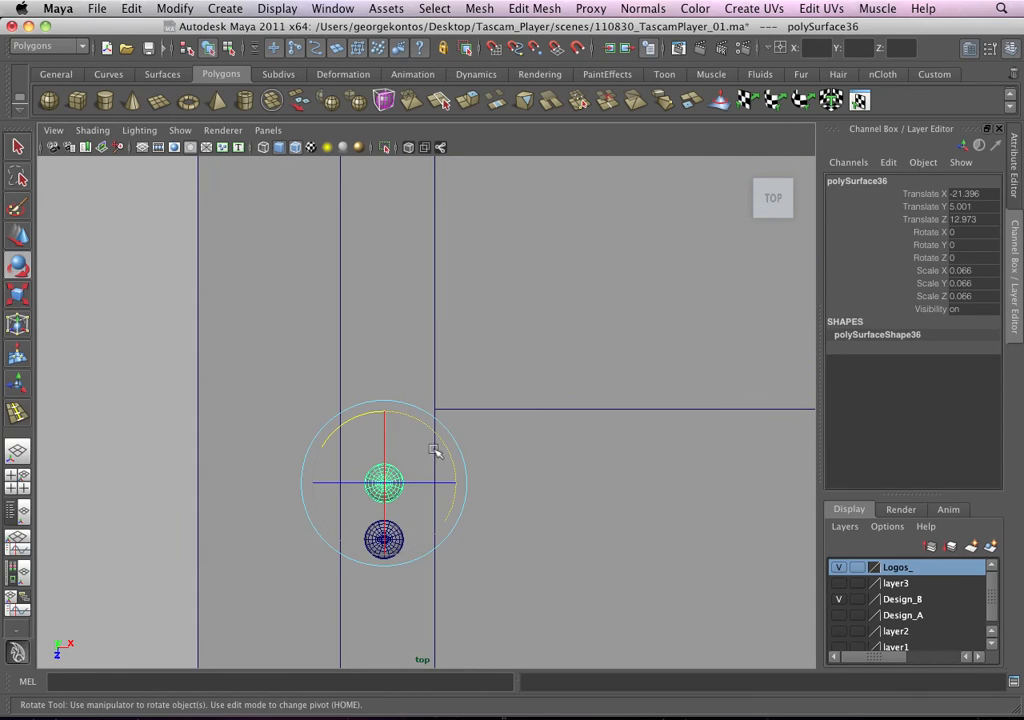
{"action": "left_click_drag", "start_coordinate": [434, 450], "coordinate": [427, 543]}
{"action": "left_click", "coordinate": [430, 593]}
{"action": "right_click_drag", "start_coordinate": [456, 549], "coordinate": [384, 471], "text": "alt"}
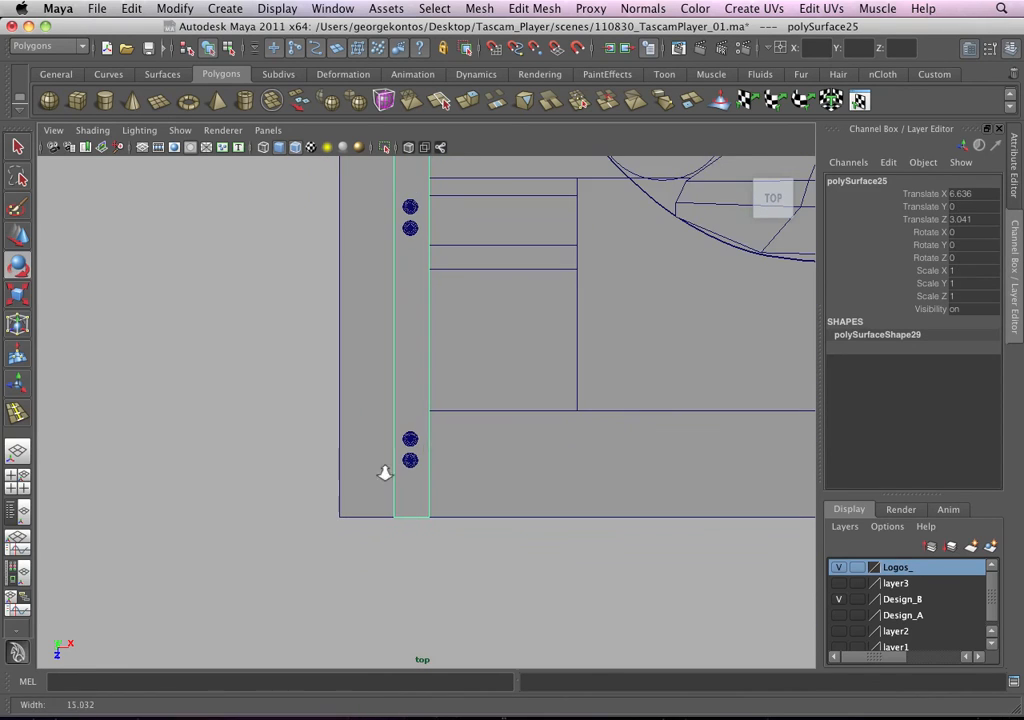
Step: Clear the selection, turn off wireframe on shaded, and show the screw pairs in the perspective view
{"action": "left_click", "coordinate": [492, 565]}
{"action": "key", "text": "space"}
{"action": "left_click", "coordinate": [490, 433]}
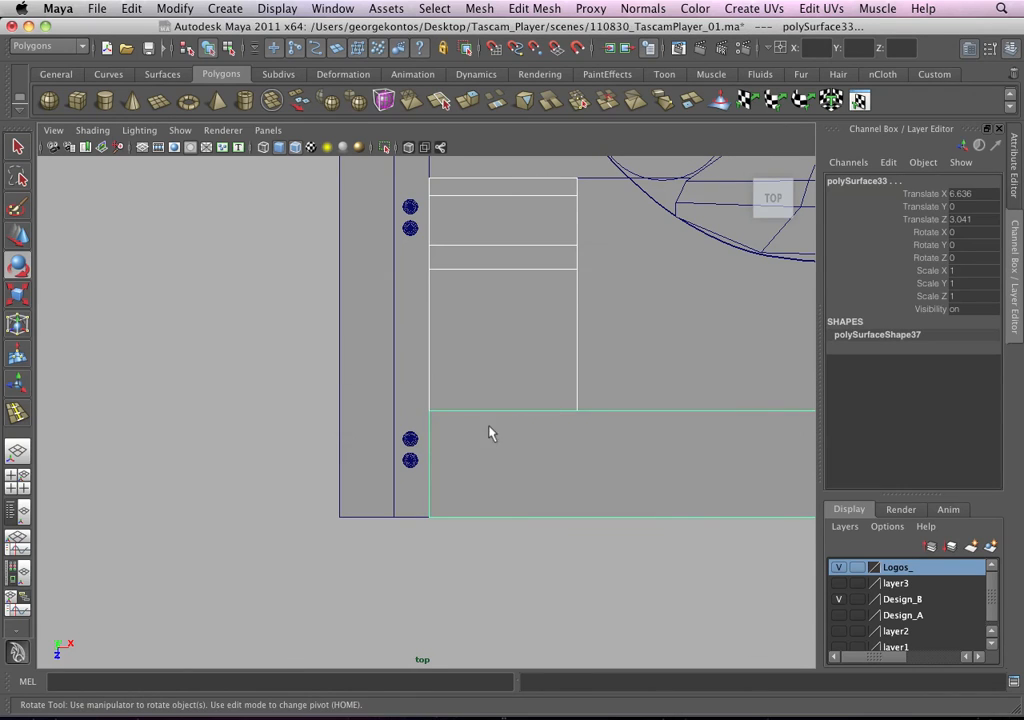
{"action": "left_click", "coordinate": [427, 555]}
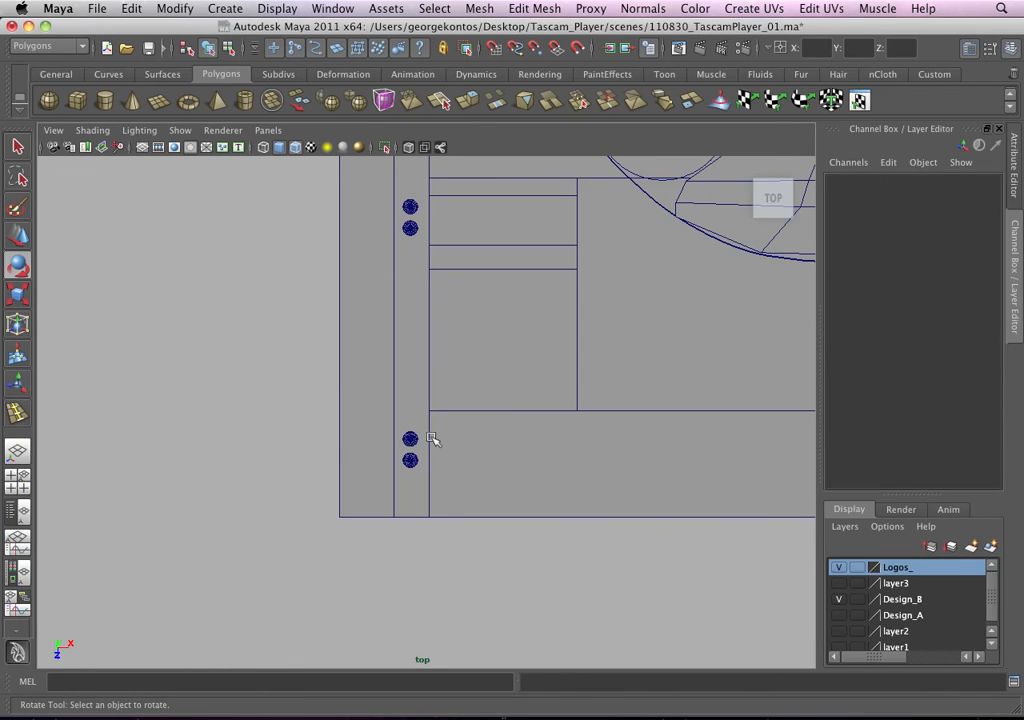
{"action": "left_click", "coordinate": [300, 149]}
{"action": "key", "text": "space"}
{"action": "left_click_drag", "start_coordinate": [437, 371], "coordinate": [437, 338]}
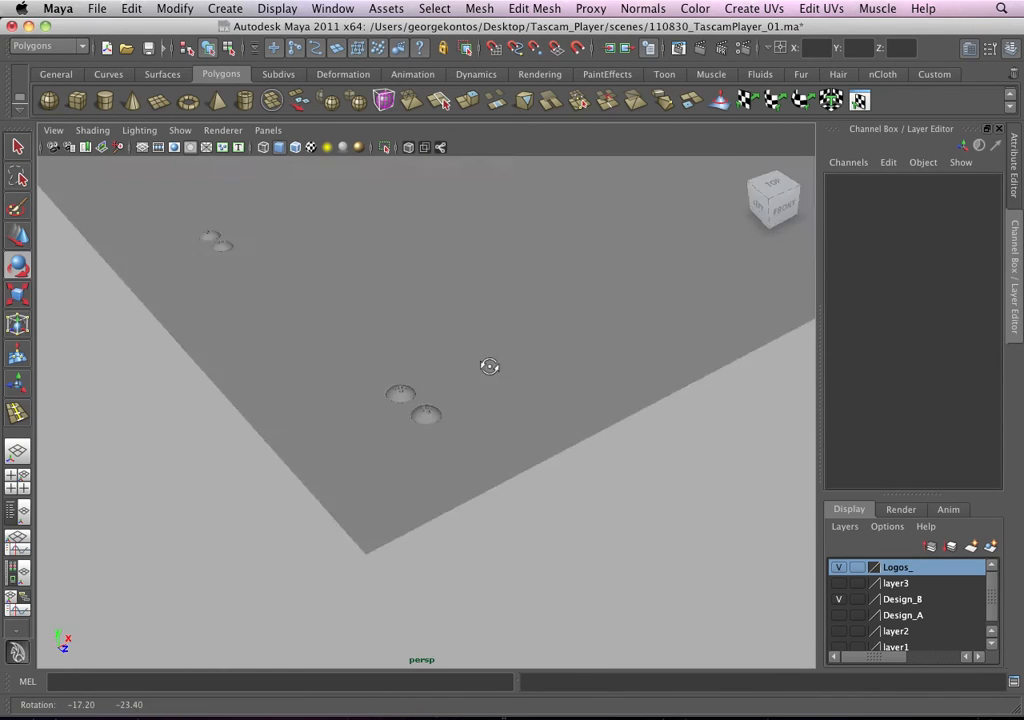